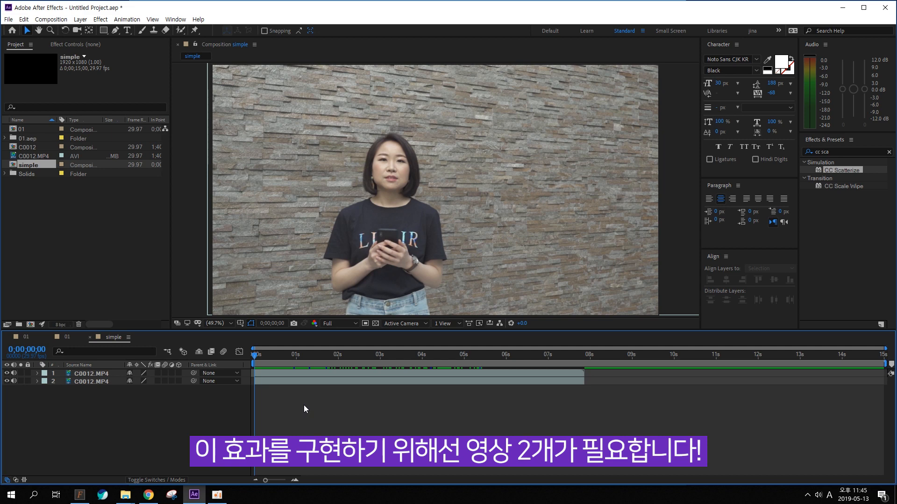
# Step: Delete the top footage layer to check the empty background clip beneath it, and restore the layer
pyautogui.click(82, 374)
pyautogui.moveTo(275, 357); pyautogui.dragTo(158, 363)
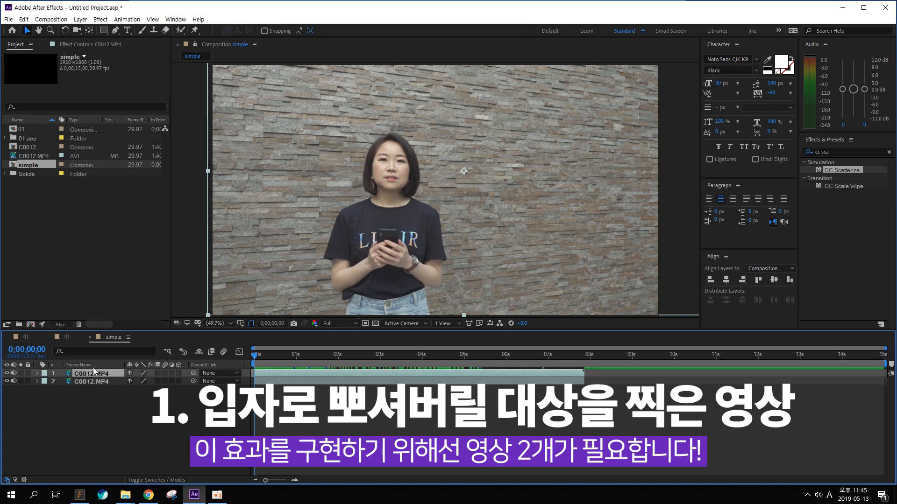
pyautogui.press('Delete')
pyautogui.click(272, 374)
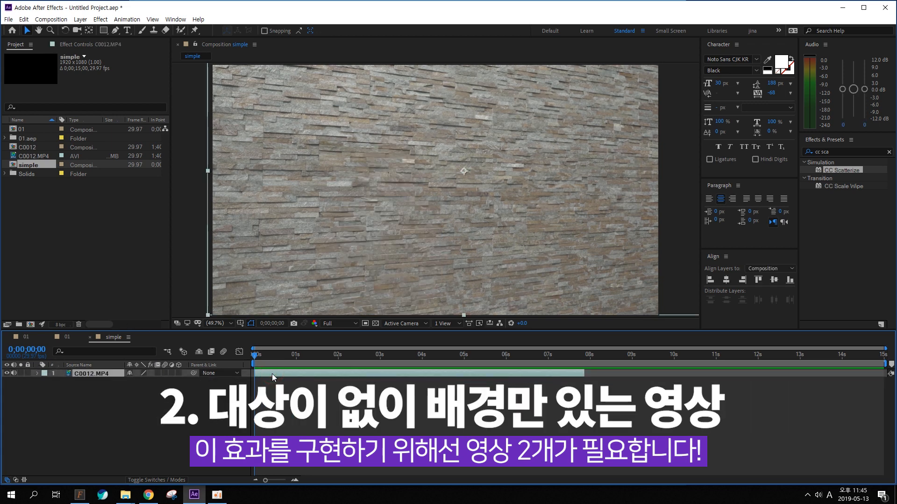
pyautogui.hotkey('ctrl', 'z')
pyautogui.moveTo(318, 252)
pyautogui.mouseDown()
pyautogui.moveTo(360, 200)
pyautogui.moveTo(360, 146)
pyautogui.moveTo(432, 145)
pyautogui.moveTo(451, 285)
pyautogui.moveTo(434, 328)
pyautogui.moveTo(334, 328)
pyautogui.moveTo(313, 235)
pyautogui.mouseUp()
pyautogui.moveTo(358, 178)
pyautogui.mouseDown()
pyautogui.moveTo(402, 140)
pyautogui.moveTo(327, 255)
pyautogui.moveTo(364, 344)
pyautogui.moveTo(446, 294)
pyautogui.mouseUp()
pyautogui.press('Escape')
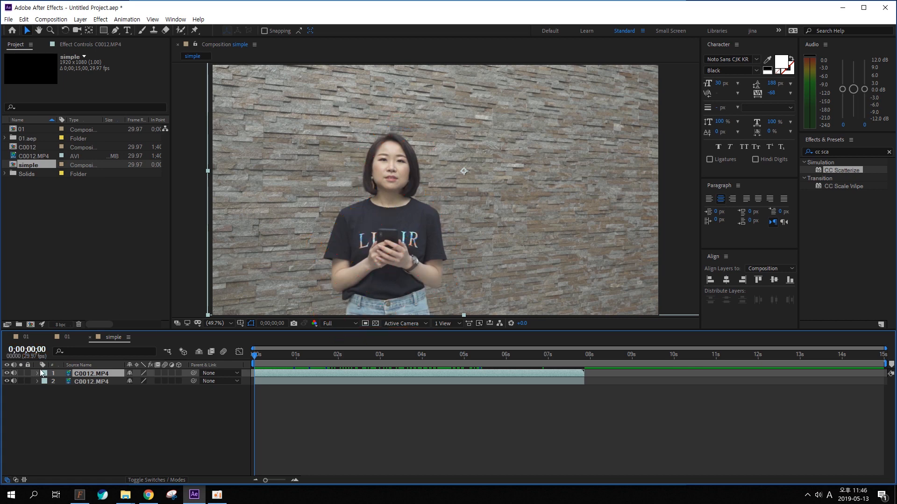
pyautogui.press('Delete')
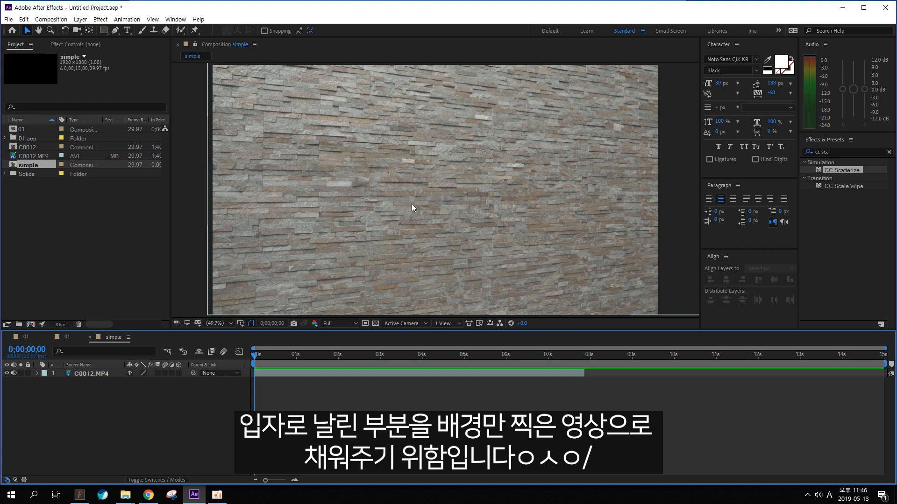
pyautogui.hotkey('ctrl', 'z')
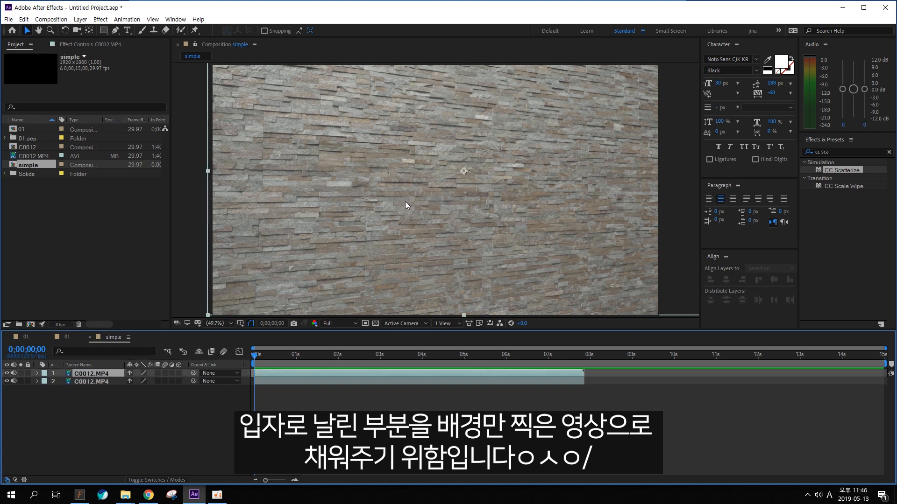
pyautogui.click(284, 394)
pyautogui.click(268, 373)
pyautogui.click(270, 383)
pyautogui.click(290, 403)
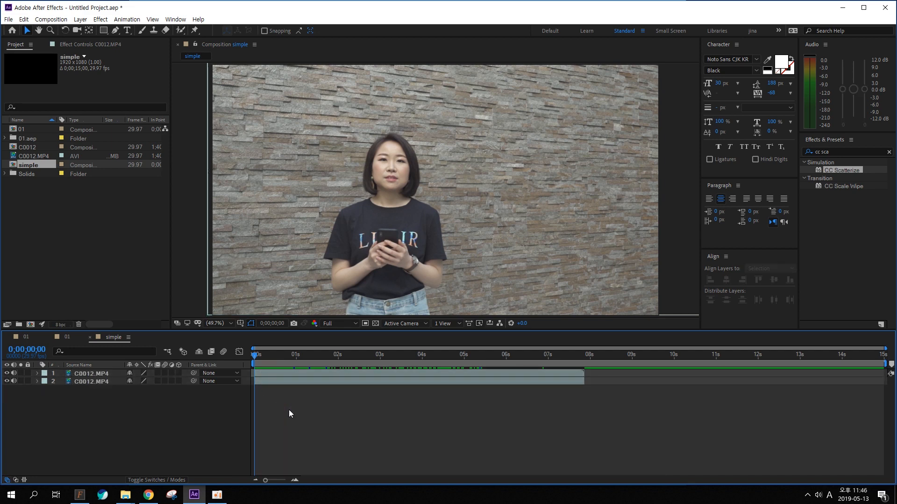
pyautogui.click(93, 374)
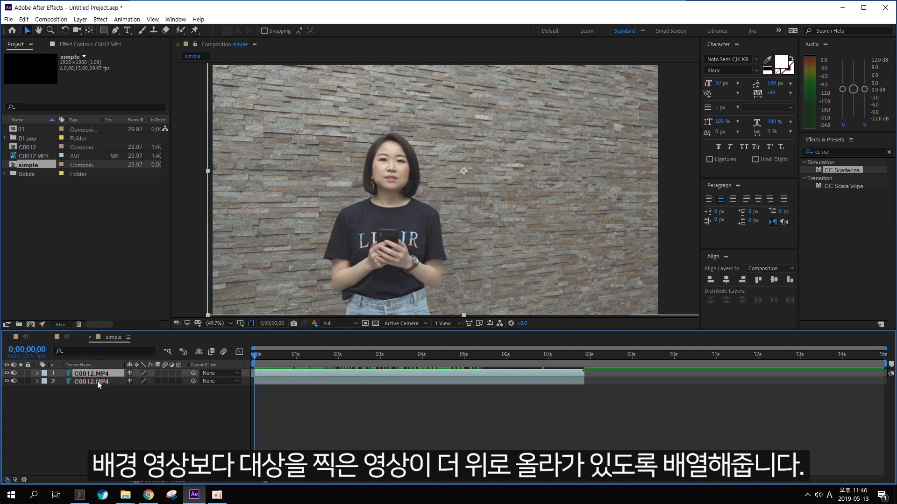
pyautogui.click(98, 382)
pyautogui.moveTo(97, 382); pyautogui.dragTo(99, 375)
pyautogui.click(95, 374)
pyautogui.click(98, 402)
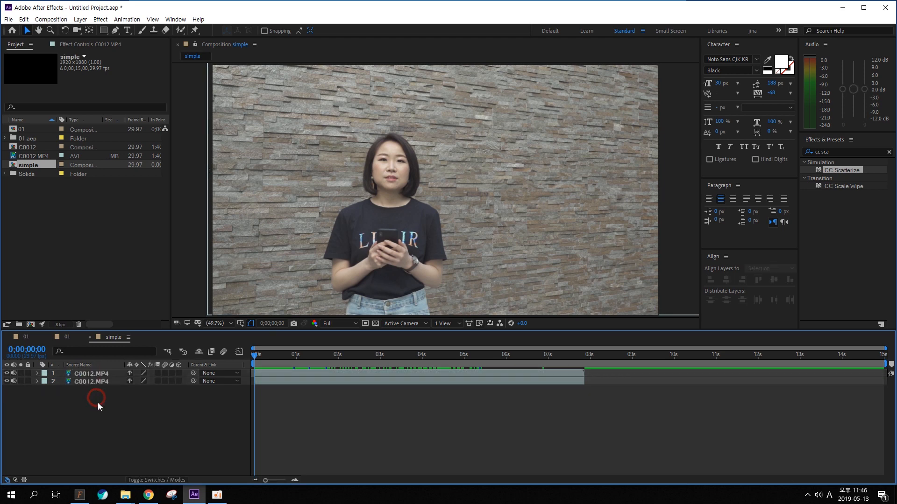
# Step: Hide the top footage layer and rename the lower background layer 배경
pyautogui.click(7, 373)
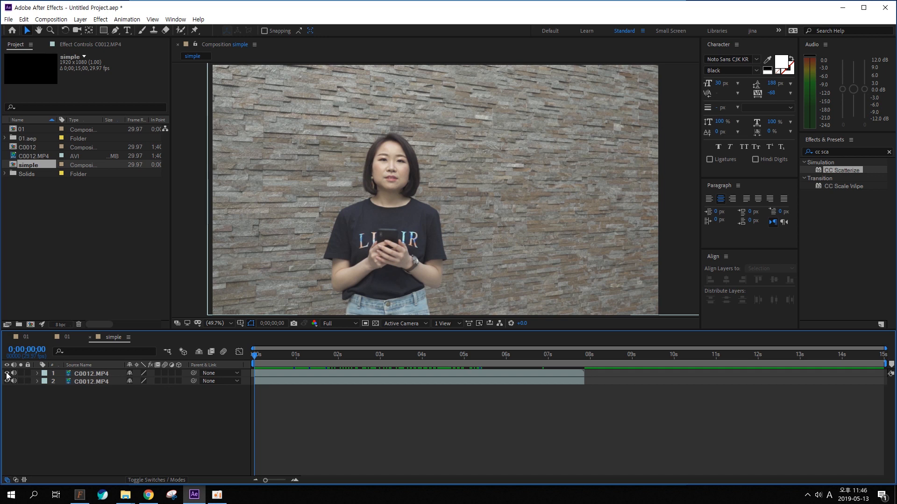
pyautogui.click(93, 382)
pyautogui.press('Return')
pyautogui.write('q')
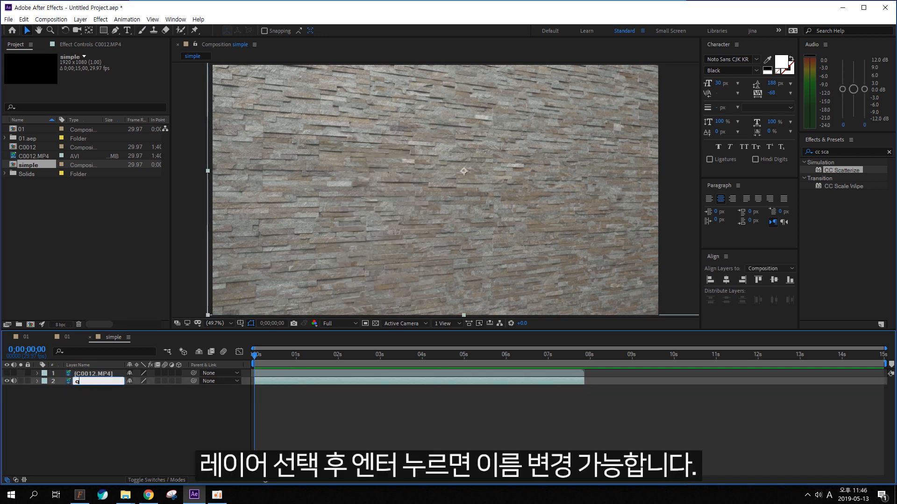
pyautogui.press('Hangul')
pyautogui.write('배경')
pyautogui.press('Return')
# Step: Show the top footage layer again and rename it 대상
pyautogui.click(86, 374)
pyautogui.click(7, 373)
pyautogui.click(14, 373)
pyautogui.click(92, 373)
pyautogui.press('Return')
pyautogui.write('대상')
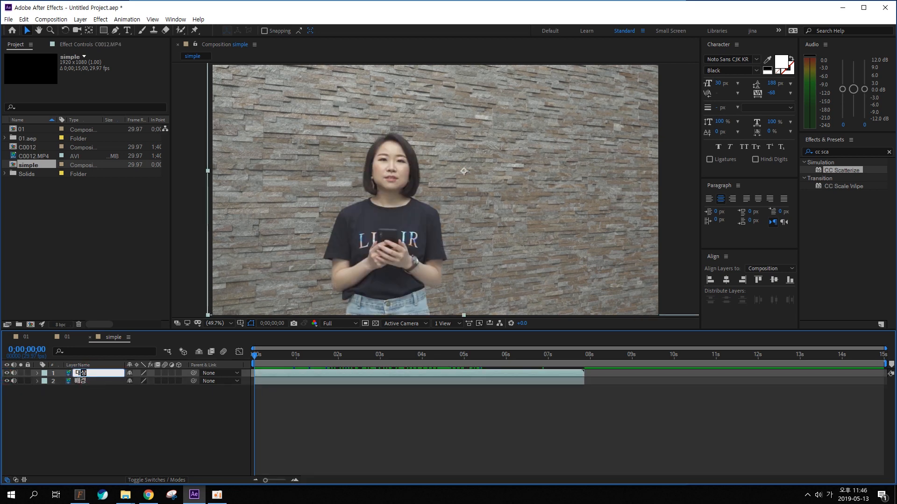
pyautogui.press('Return')
pyautogui.click(128, 413)
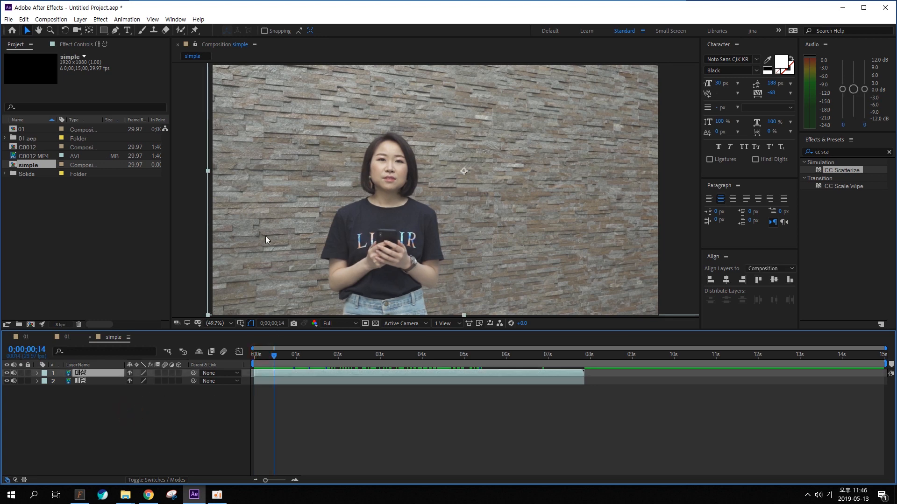
pyautogui.hotkey('ctrl', '2')
pyautogui.moveTo(277, 204)
pyautogui.mouseDown()
pyautogui.moveTo(259, 211)
pyautogui.moveTo(282, 222)
pyautogui.mouseUp()
pyautogui.moveTo(359, 193)
pyautogui.mouseDown()
pyautogui.moveTo(433, 164)
pyautogui.moveTo(453, 324)
pyautogui.moveTo(312, 334)
pyautogui.moveTo(311, 277)
pyautogui.mouseUp()
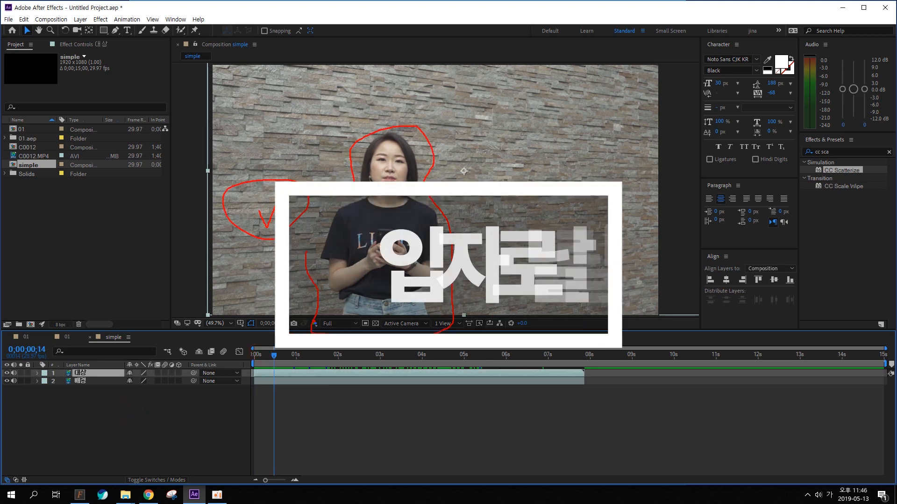
pyautogui.press('Escape')
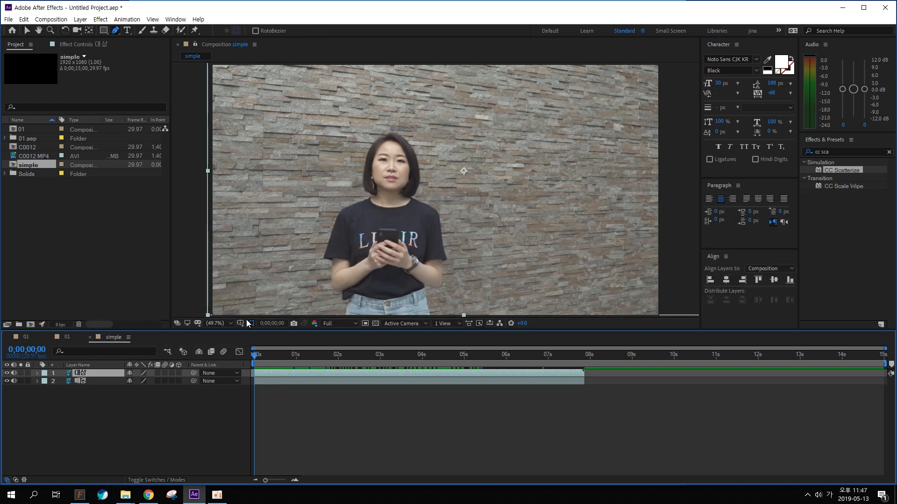
# Step: Draw a closed Pen mask loosely around the woman on the 대상 layer at the start of the timeline, extending below the frame's lower edge
pyautogui.click(257, 357)
pyautogui.click(84, 376)
pyautogui.click(381, 128)
pyautogui.click(365, 138)
pyautogui.click(359, 158)
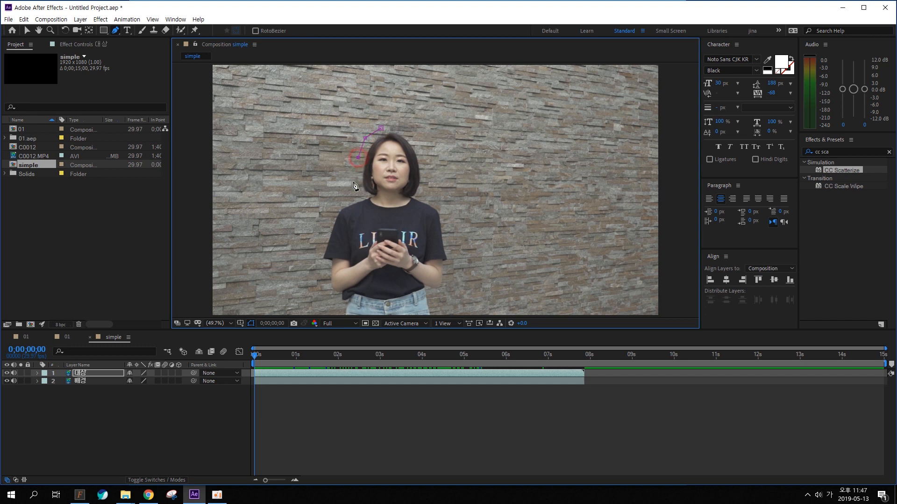
pyautogui.click(353, 182)
pyautogui.click(354, 192)
pyautogui.click(331, 207)
pyautogui.click(315, 265)
pyautogui.click(327, 277)
pyautogui.click(323, 292)
pyautogui.click(330, 303)
pyautogui.click(332, 307)
pyautogui.press('space')
pyautogui.moveTo(357, 301); pyautogui.dragTo(355, 275)
pyautogui.click(330, 296)
pyautogui.click(342, 297)
pyautogui.click(396, 298)
pyautogui.click(427, 299)
pyautogui.click(436, 295)
pyautogui.click(433, 275)
pyautogui.click(442, 264)
pyautogui.click(447, 249)
pyautogui.click(451, 233)
pyautogui.press('space')
pyautogui.moveTo(451, 207); pyautogui.dragTo(451, 248)
pyautogui.click(447, 246)
pyautogui.click(441, 225)
pyautogui.click(429, 214)
pyautogui.click(429, 193)
pyautogui.click(419, 162)
pyautogui.click(401, 143)
pyautogui.click(390, 142)
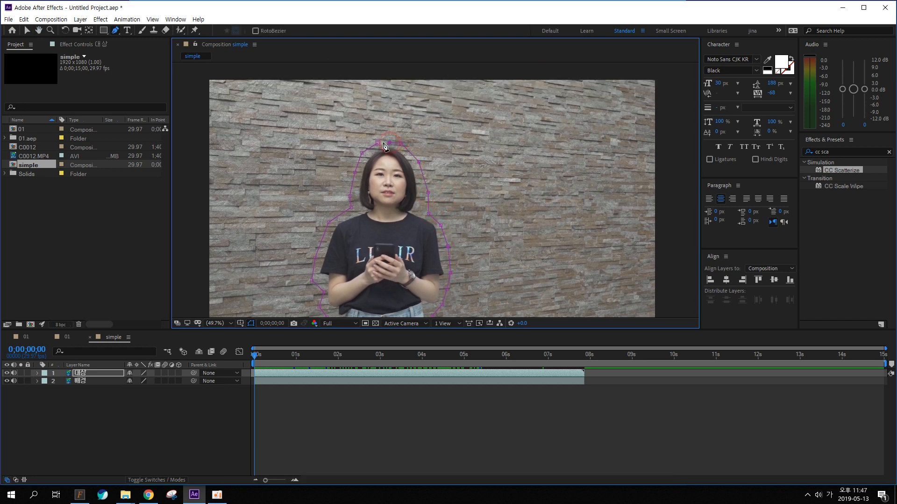
pyautogui.click(377, 142)
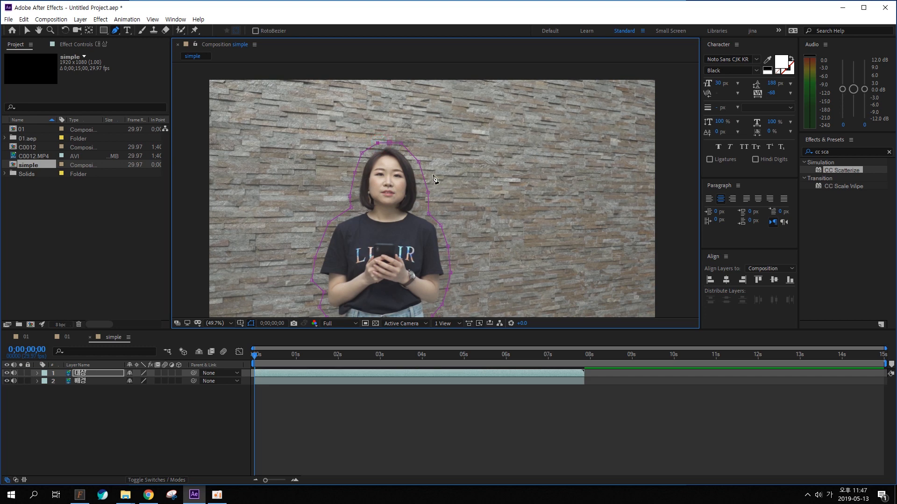
pyautogui.click(26, 30)
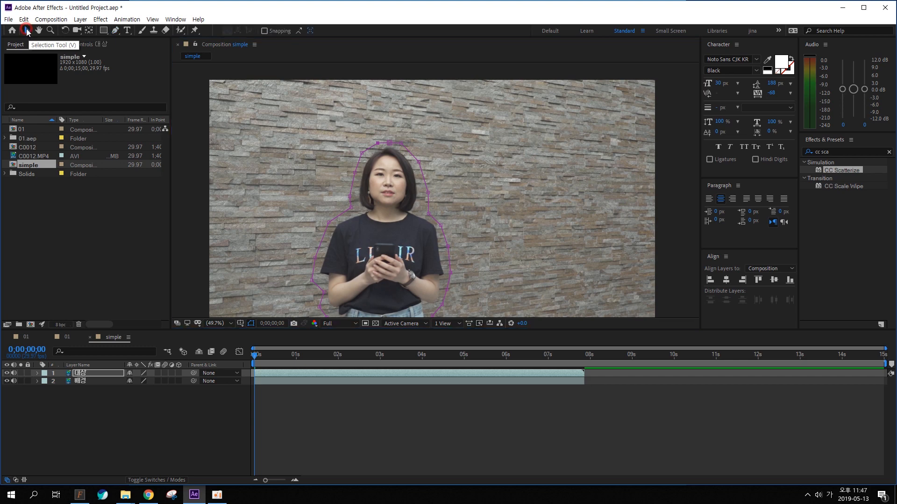
# Step: Reveal the mask properties of the 대상 layer and start Mask Path keyframing at 0;00;00;00
pyautogui.click(85, 375)
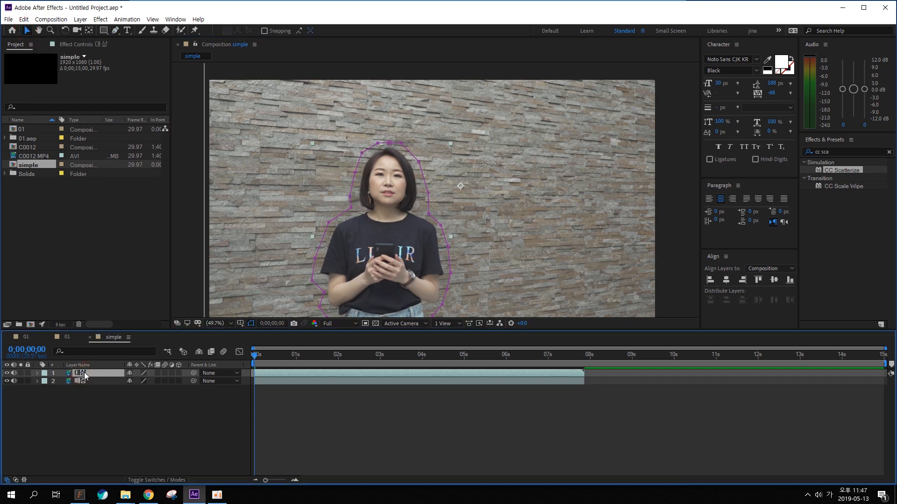
pyautogui.press('m')
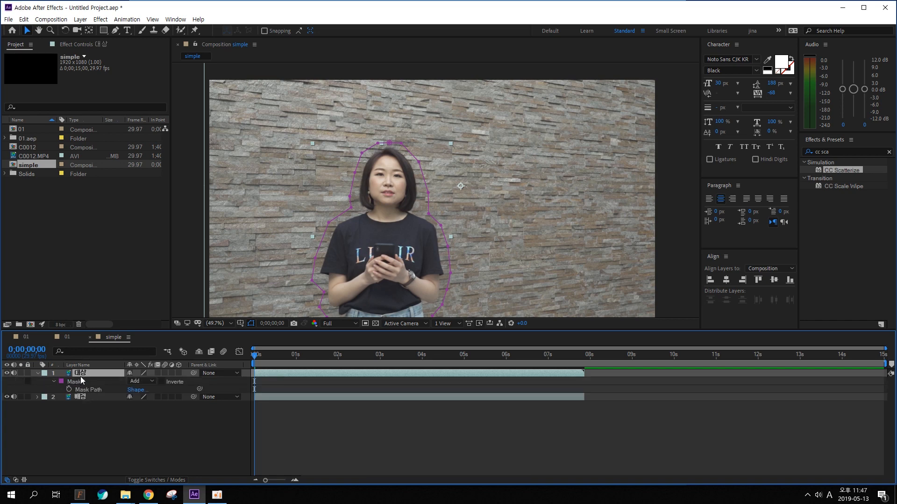
pyautogui.moveTo(265, 355)
pyautogui.mouseDown()
pyautogui.moveTo(487, 354)
pyautogui.moveTo(254, 355)
pyautogui.mouseUp()
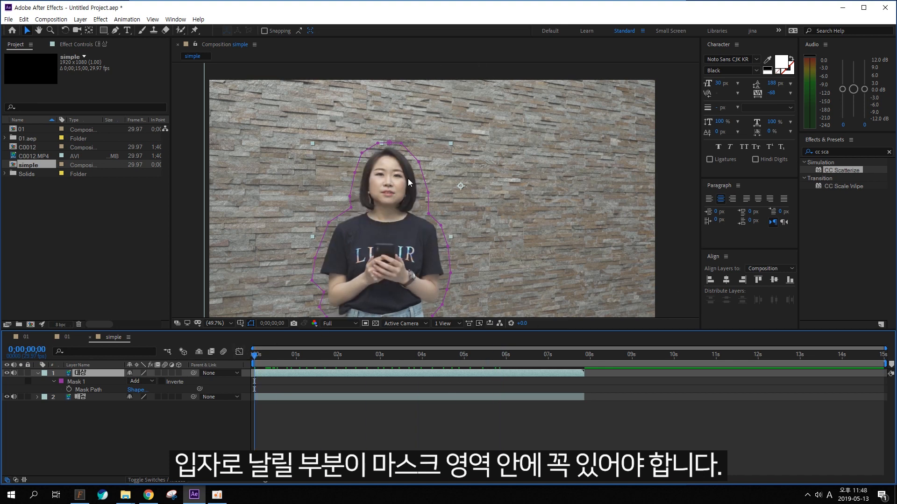
pyautogui.click(69, 390)
# Step: At 0;00;01;18, reshape the mask's left side outward so it encloses the woman's hair, shoulder and elbow with a margin
pyautogui.moveTo(268, 357); pyautogui.dragTo(321, 358)
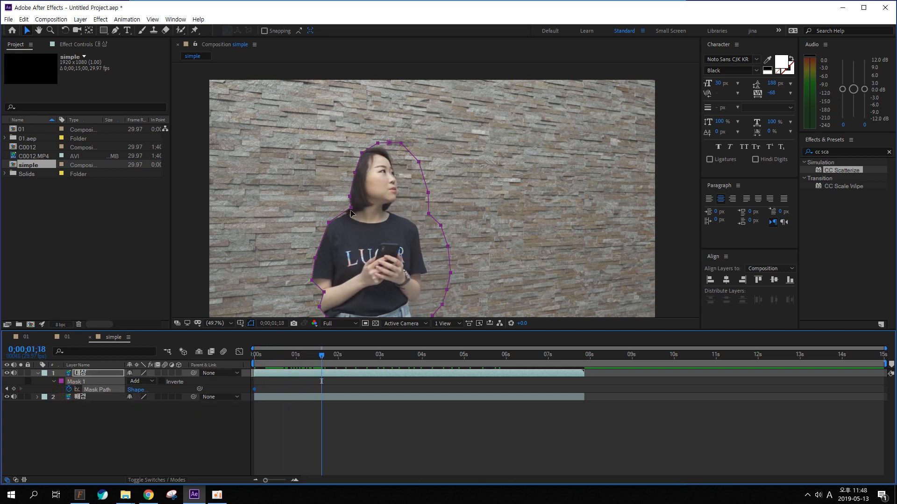
pyautogui.moveTo(354, 173); pyautogui.dragTo(345, 135)
pyautogui.moveTo(349, 196); pyautogui.dragTo(307, 224)
pyautogui.moveTo(316, 258); pyautogui.dragTo(300, 259)
pyautogui.moveTo(312, 280); pyautogui.dragTo(301, 297)
pyautogui.scroll(-3, 320, 310)
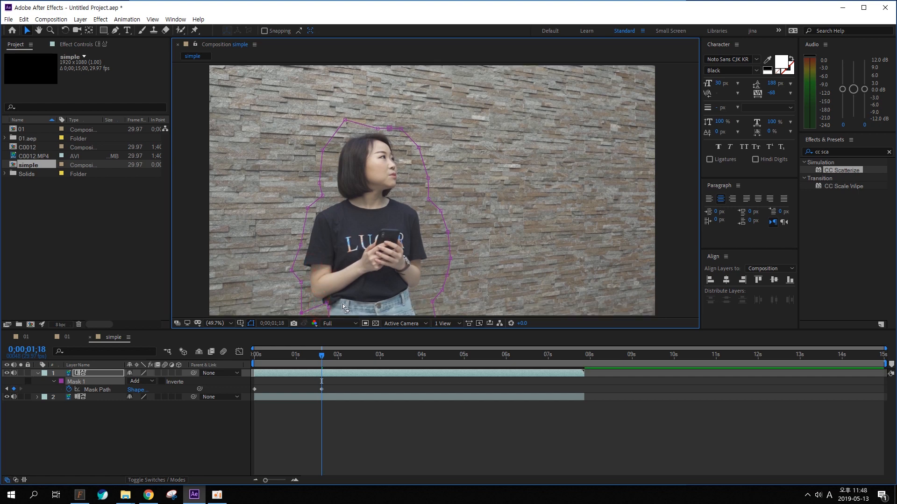
pyautogui.moveTo(320, 290); pyautogui.dragTo(314, 299)
# Step: At 0;00;03;27, pull the mask points beside the woman's left-hand shoulder and sleeve outward to keep her enclosed
pyautogui.moveTo(336, 358); pyautogui.dragTo(419, 360)
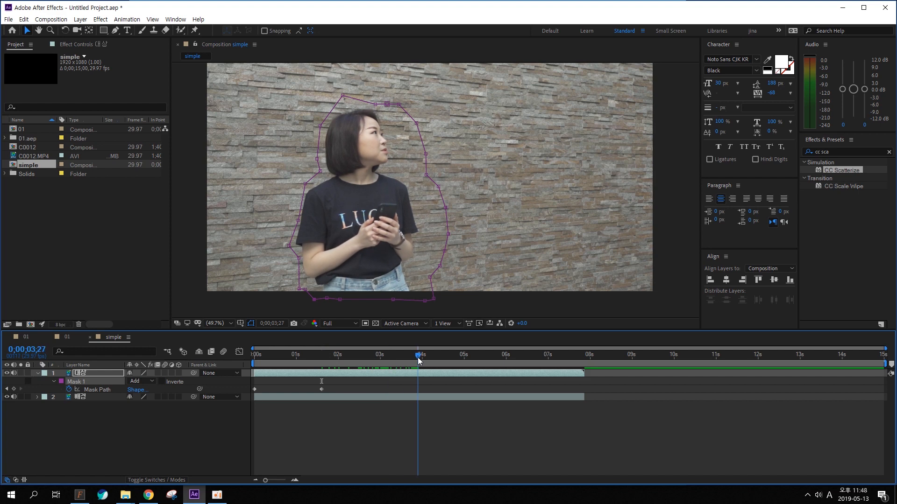
pyautogui.moveTo(298, 220); pyautogui.dragTo(284, 218)
pyautogui.moveTo(305, 184); pyautogui.dragTo(299, 179)
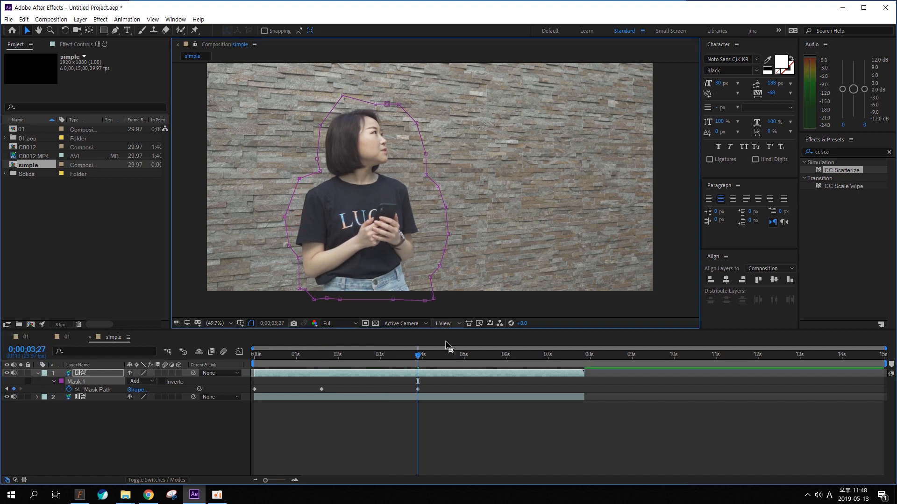
# Step: Trim the ends of the 대상 and 배경 layers to 0;00;05;11
pyautogui.moveTo(427, 361); pyautogui.dragTo(481, 359)
pyautogui.click(494, 373)
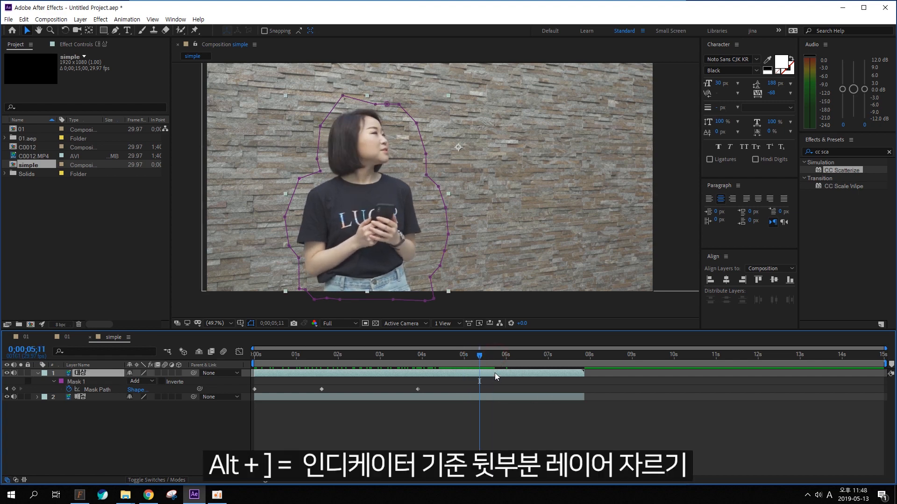
pyautogui.hotkey('alt', ']')
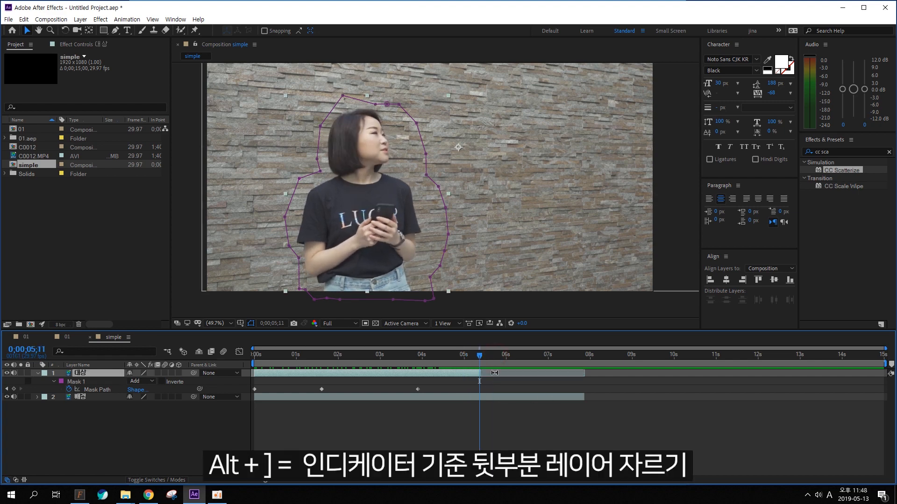
pyautogui.click(486, 398)
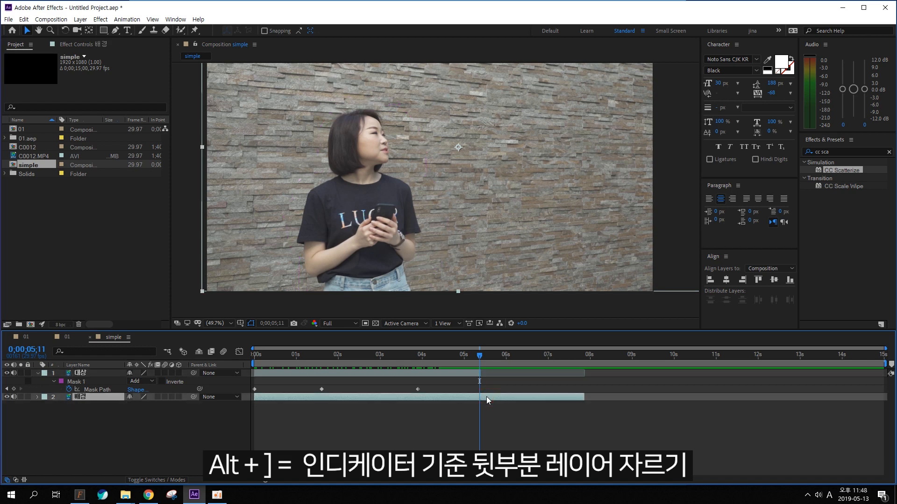
pyautogui.hotkey('alt', ']')
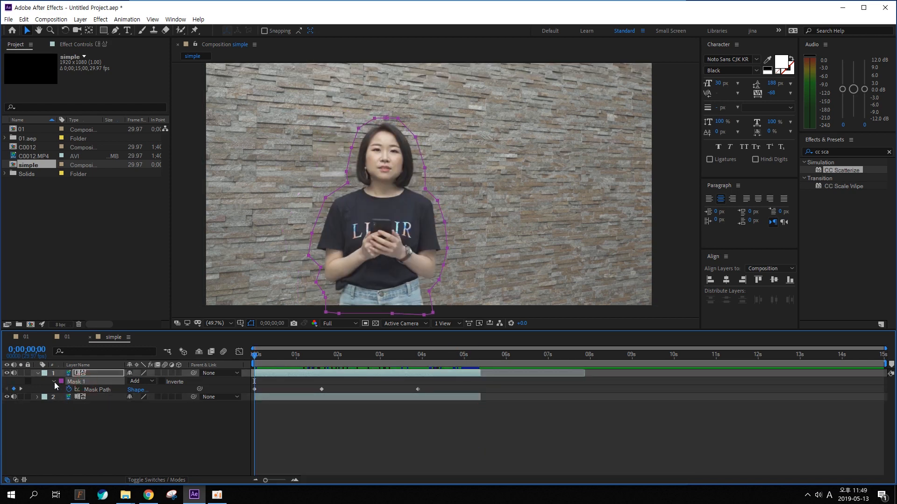
# Step: Set the Mask Feather of Mask 1 to 25 pixels and collapse the 대상 layer's properties
pyautogui.click(54, 383)
pyautogui.click(54, 382)
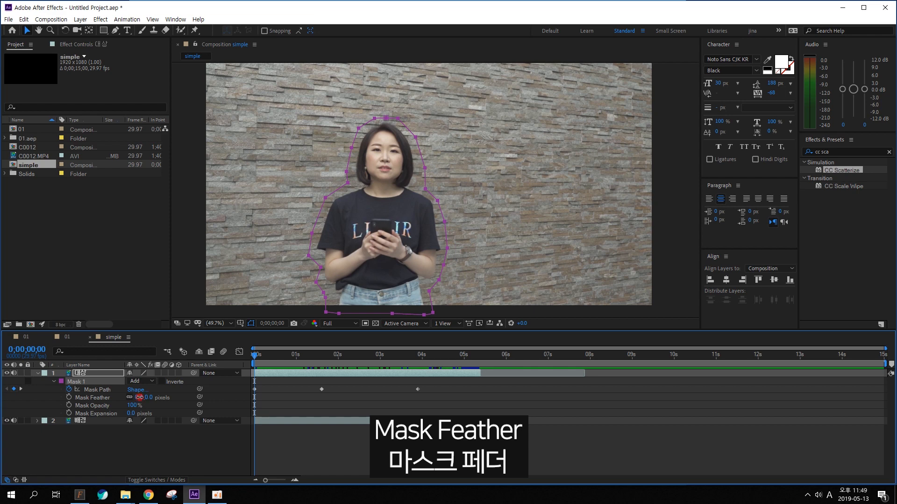
pyautogui.click(149, 397)
pyautogui.moveTo(151, 397); pyautogui.dragTo(152, 398)
pyautogui.moveTo(303, 188)
pyautogui.mouseDown()
pyautogui.moveTo(335, 205)
pyautogui.moveTo(319, 210)
pyautogui.mouseUp()
pyautogui.press('Escape')
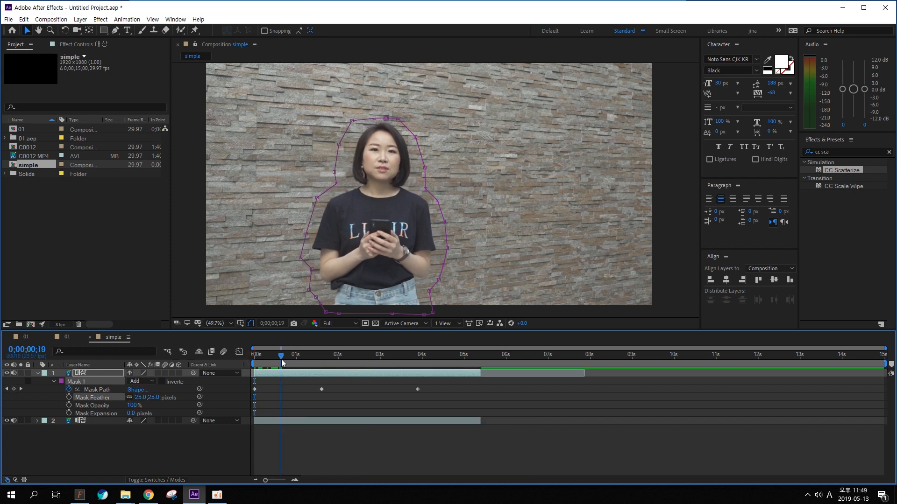
pyautogui.click(38, 373)
pyautogui.click(84, 422)
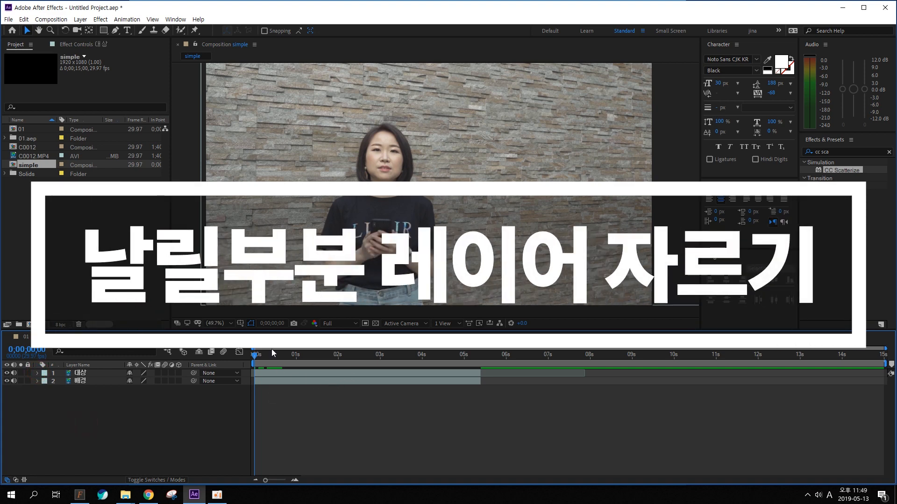
# Step: Split the 대상 layer at 0;00;00;20
pyautogui.moveTo(273, 350)
pyautogui.mouseDown()
pyautogui.moveTo(264, 354)
pyautogui.moveTo(282, 366)
pyautogui.moveTo(248, 358)
pyautogui.moveTo(282, 355)
pyautogui.mouseUp()
pyautogui.click(288, 374)
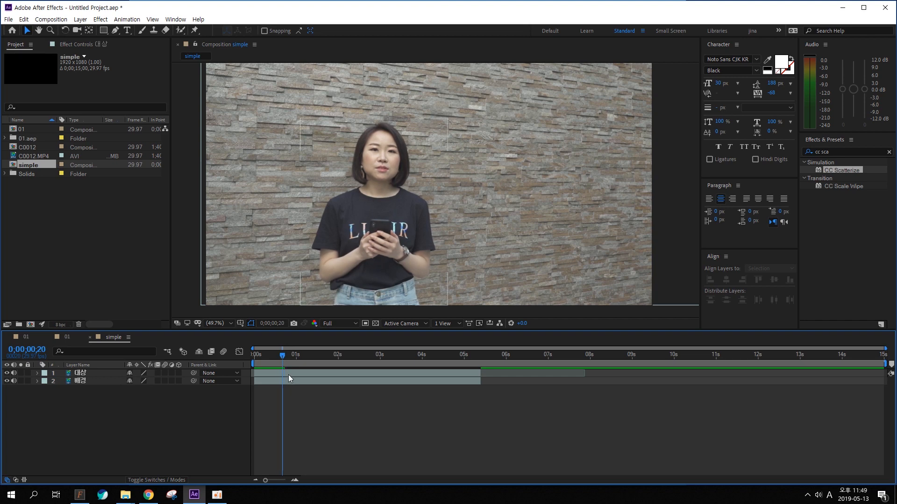
pyautogui.click(287, 373)
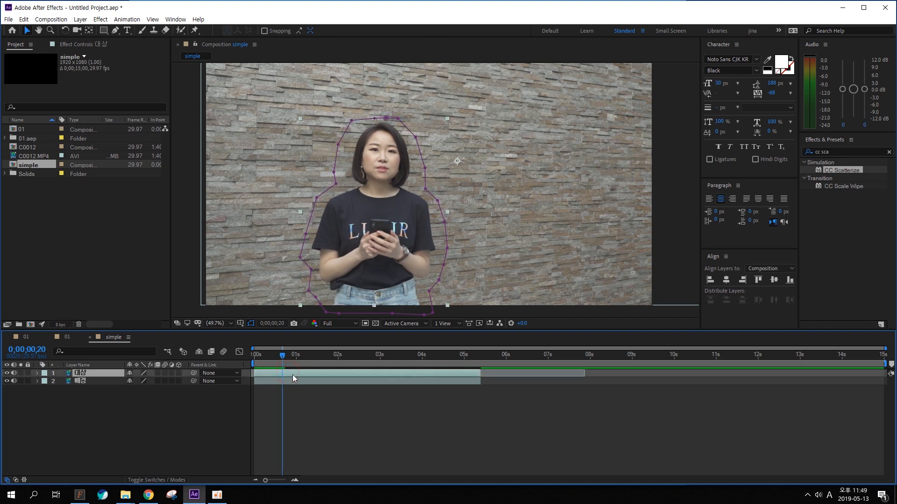
pyautogui.hotkey('ctrl', 'shift', 'd')
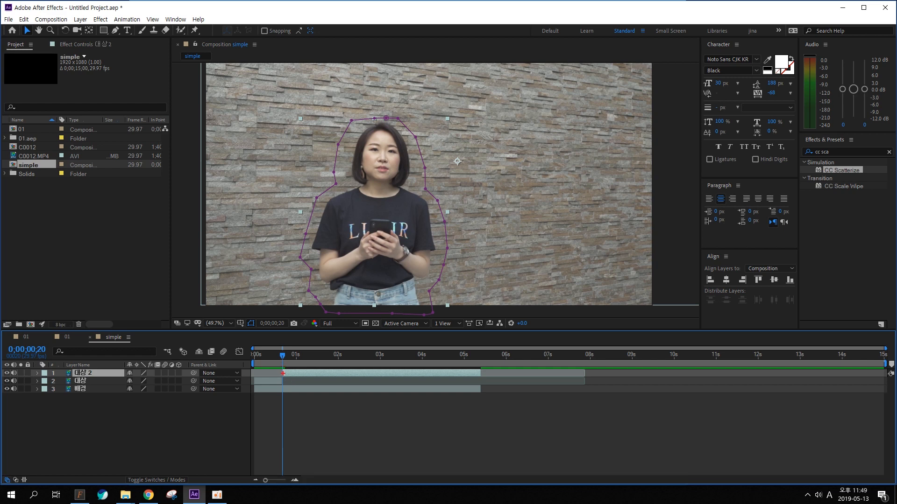
# Step: Find the CC Scatterize effect and apply it to the 대상 2 layer
pyautogui.moveTo(283, 374); pyautogui.dragTo(329, 379)
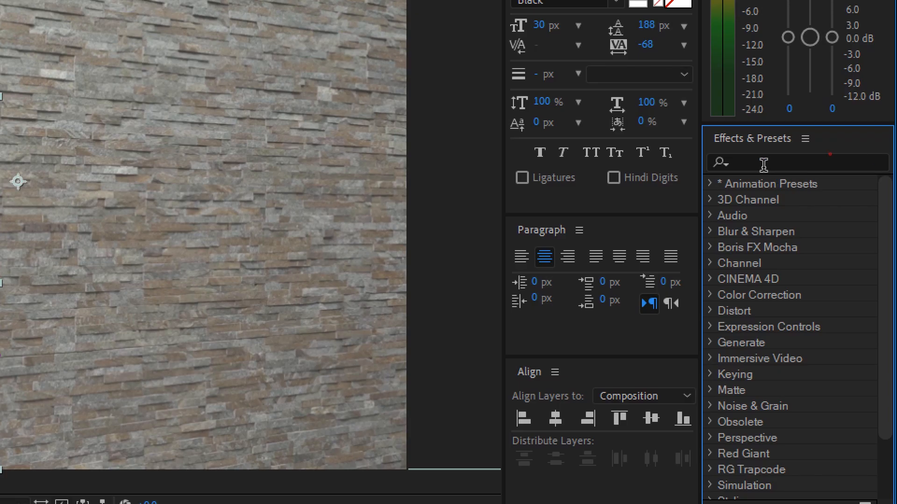
pyautogui.click(763, 163)
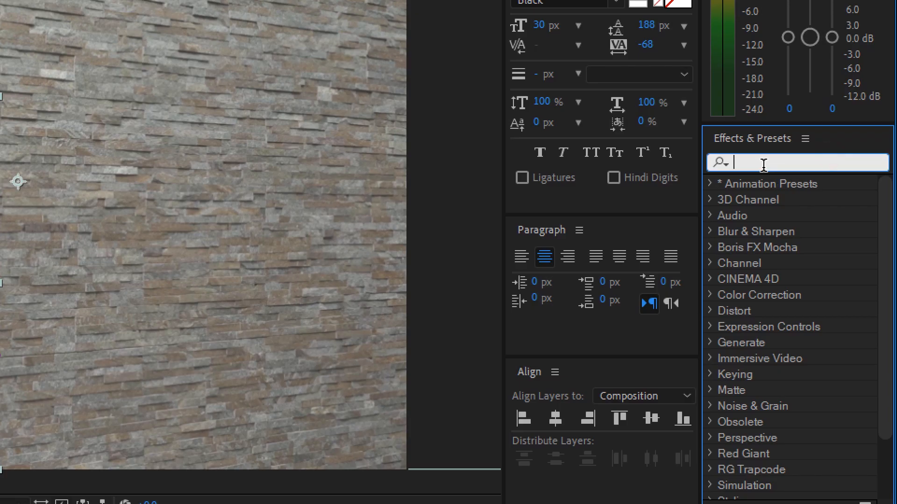
pyautogui.write('cc sca')
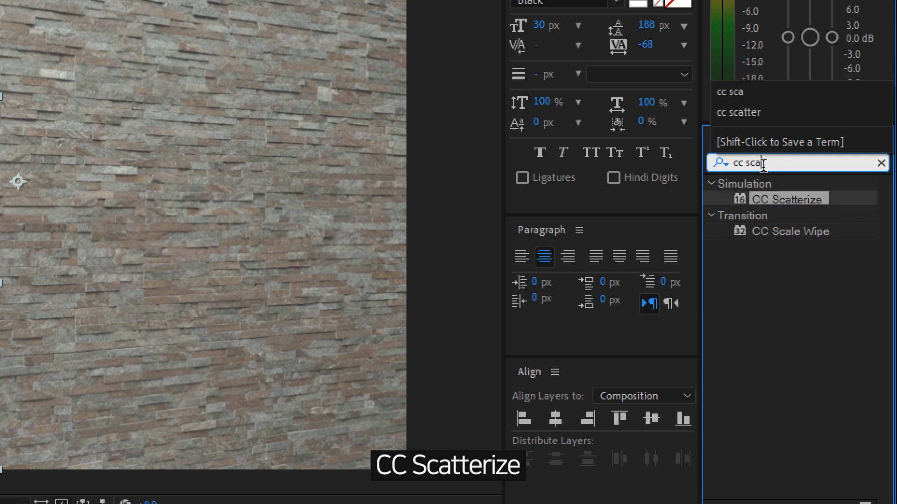
pyautogui.click(739, 182)
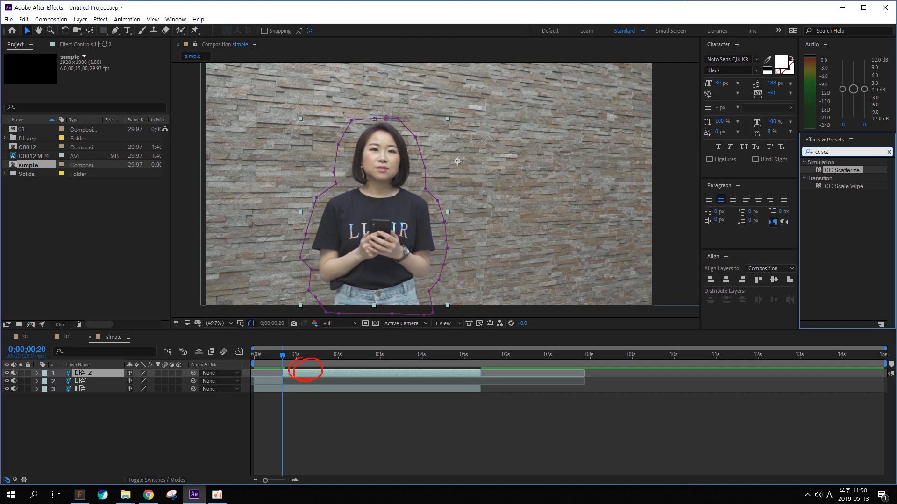
pyautogui.moveTo(845, 171); pyautogui.dragTo(309, 374)
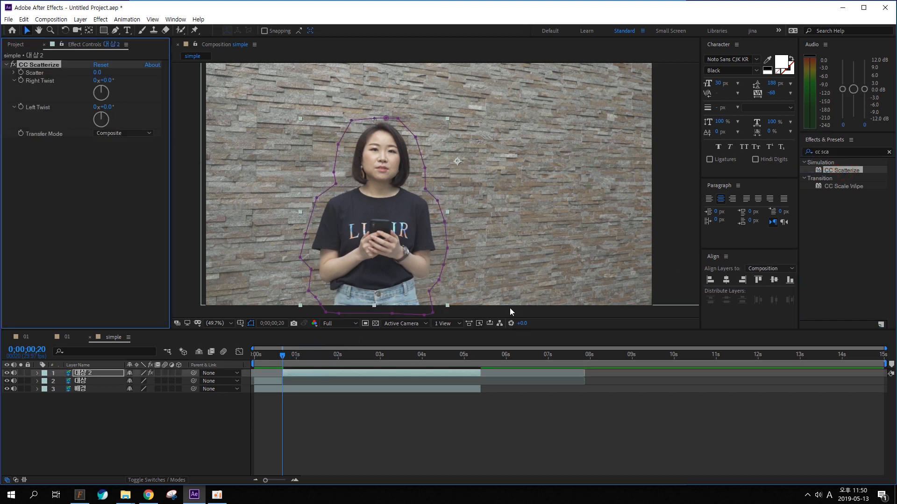
# Step: Rename the 대상 2 layer as 입자
pyautogui.click(84, 373)
pyautogui.write('d')
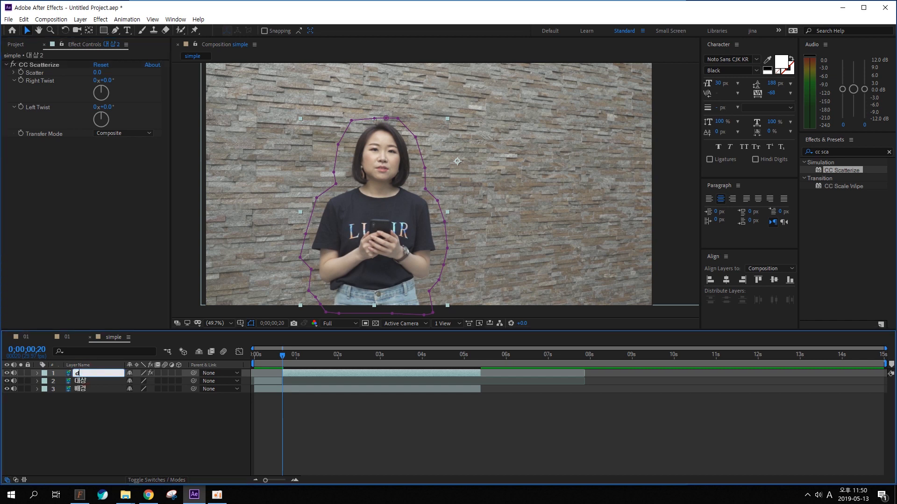
pyautogui.press('BackSpace')
pyautogui.press('Hangul')
pyautogui.write('입자')
pyautogui.press('Return')
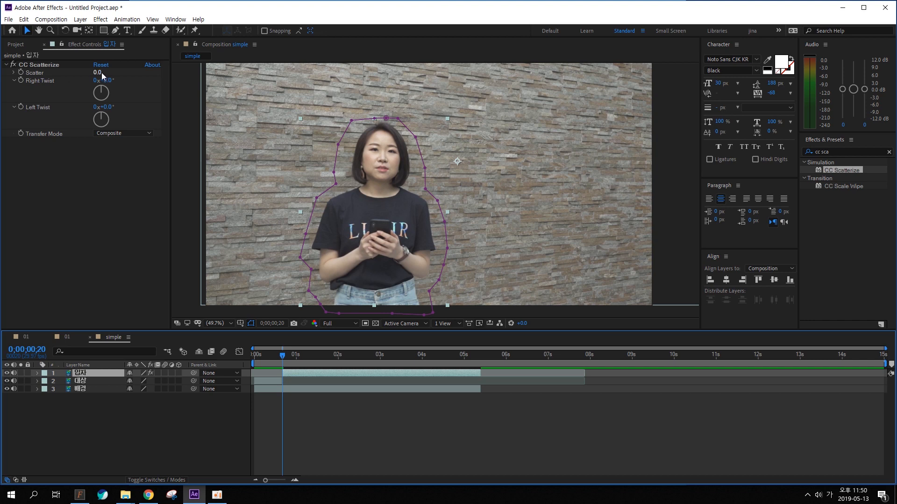
# Step: Keyframe the Scatter value of the 입자 layer at 0 at 0;00;00;20 and raise it strongly at 0;00;04;15
pyautogui.moveTo(98, 72); pyautogui.dragTo(167, 72)
pyautogui.hotkey('ctrl', 'z')
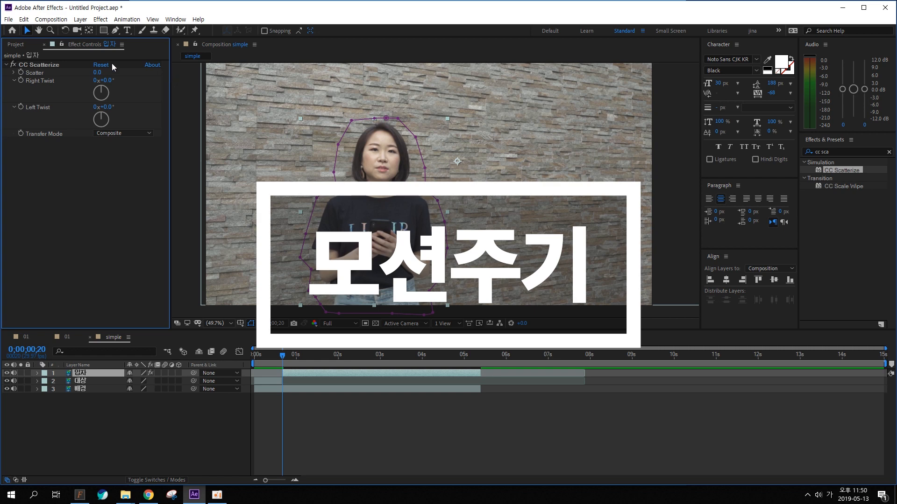
pyautogui.moveTo(282, 356); pyautogui.dragTo(295, 357)
pyautogui.moveTo(290, 357); pyautogui.dragTo(284, 357)
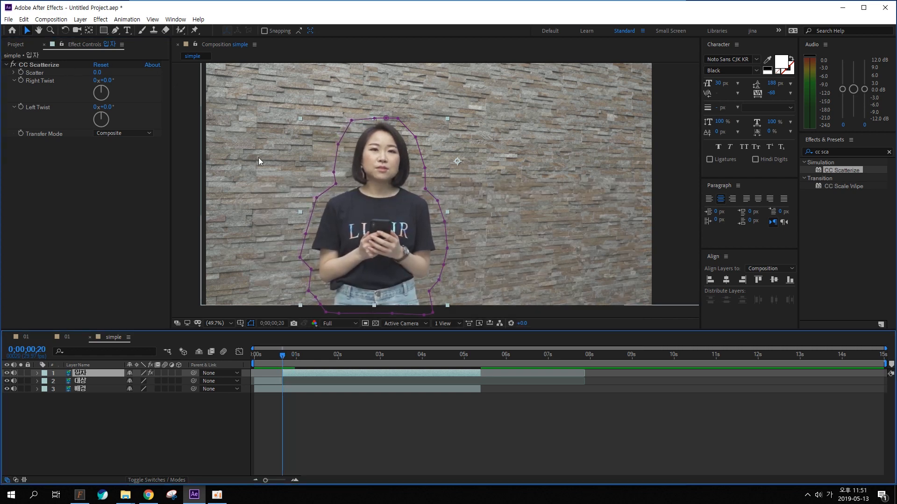
pyautogui.click(21, 73)
pyautogui.moveTo(407, 357); pyautogui.dragTo(443, 357)
pyautogui.moveTo(99, 74); pyautogui.dragTo(193, 76)
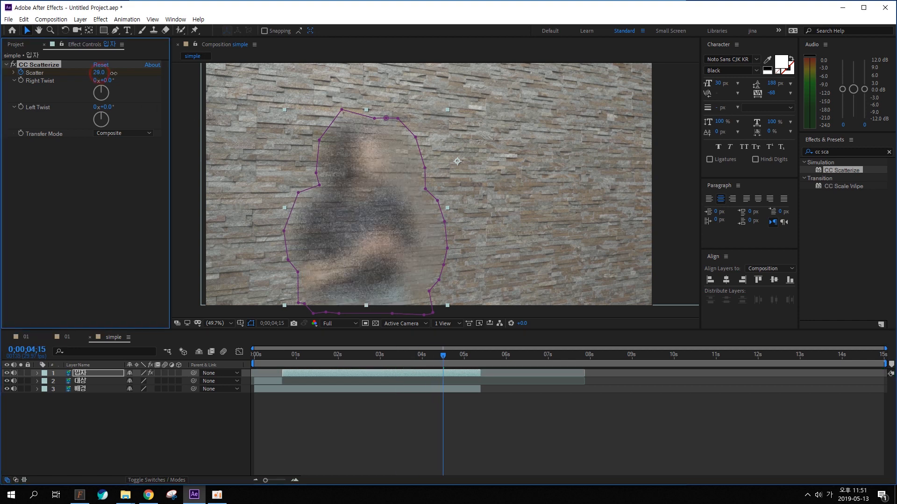
# Step: Scrub through the first two seconds of the composition to review how the woman breaks apart
pyautogui.click(285, 358)
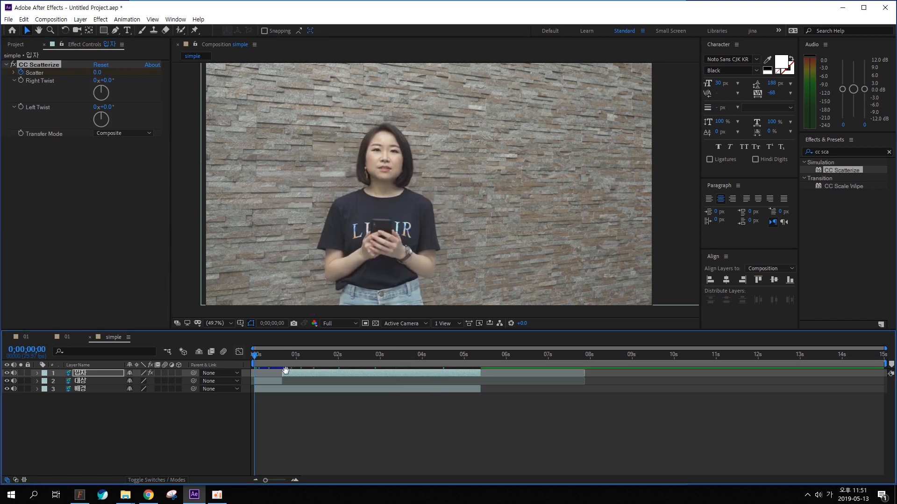
pyautogui.moveTo(285, 358)
pyautogui.mouseDown()
pyautogui.moveTo(443, 363)
pyautogui.moveTo(297, 364)
pyautogui.mouseUp()
pyautogui.moveTo(432, 112); pyautogui.dragTo(432, 241)
pyautogui.moveTo(408, 214); pyautogui.dragTo(486, 187)
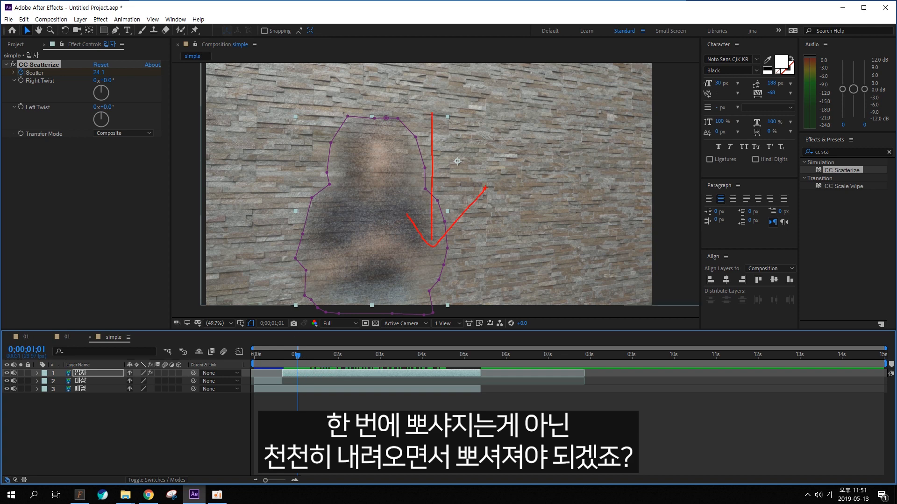
pyautogui.press('Escape')
pyautogui.moveTo(288, 361); pyautogui.dragTo(281, 355)
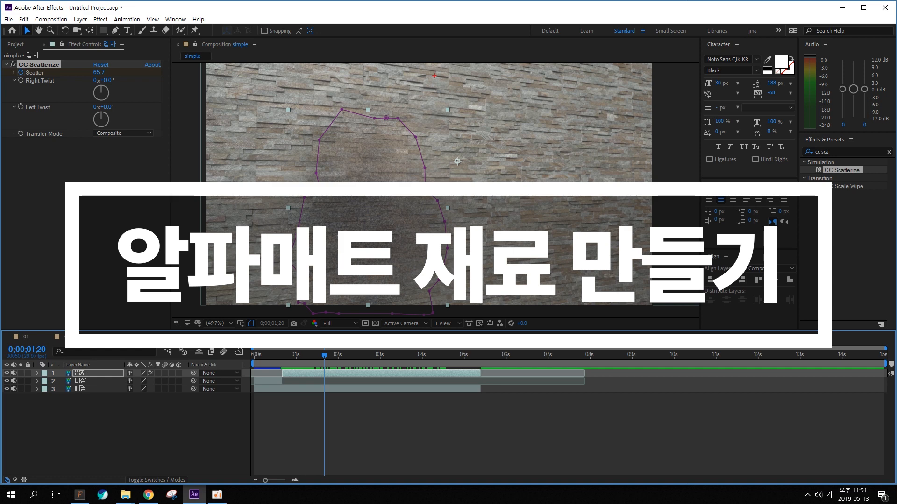
# Step: Create a red 1920 x 1080 px solid layer named 영역 with the colour FF1212
pyautogui.moveTo(450, 124); pyautogui.dragTo(444, 274)
pyautogui.click(335, 436)
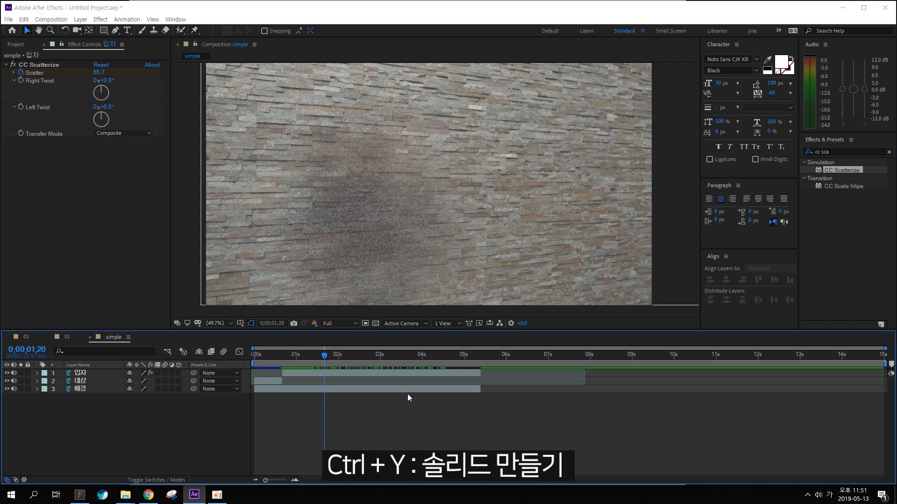
pyautogui.hotkey('ctrl', 'y')
pyautogui.write('영역')
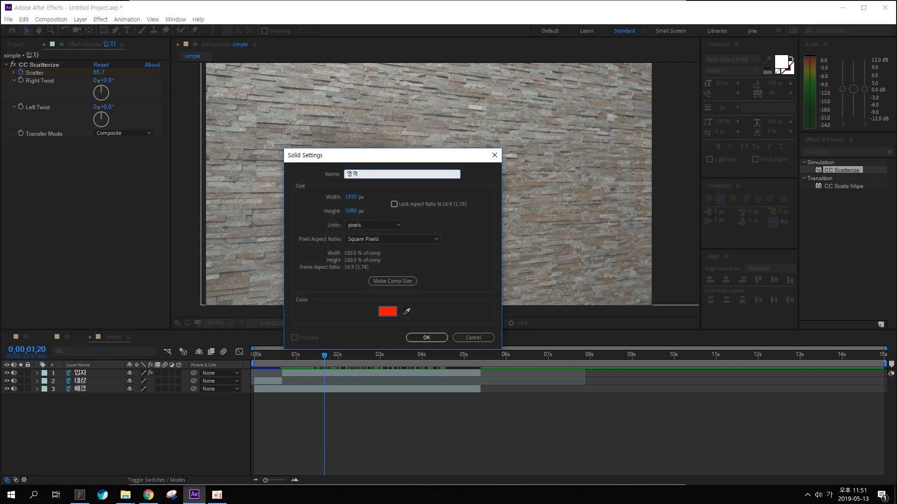
pyautogui.click(387, 312)
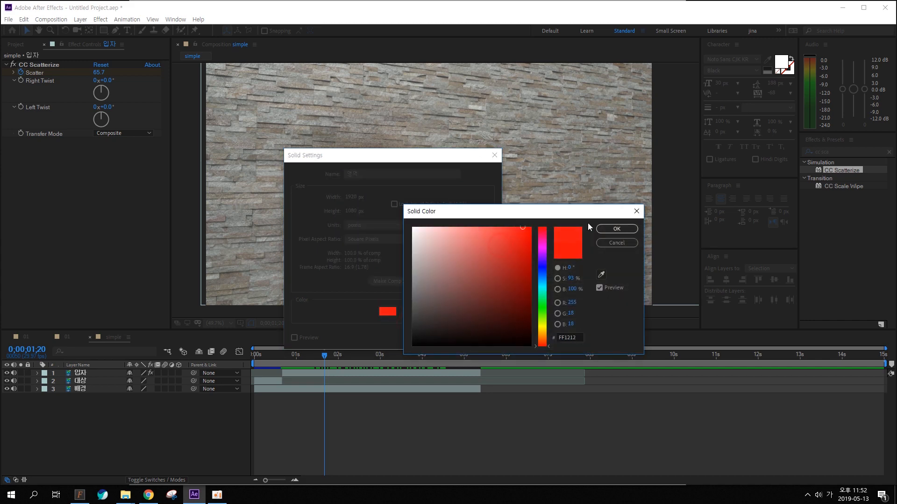
pyautogui.click(614, 229)
pyautogui.click(427, 337)
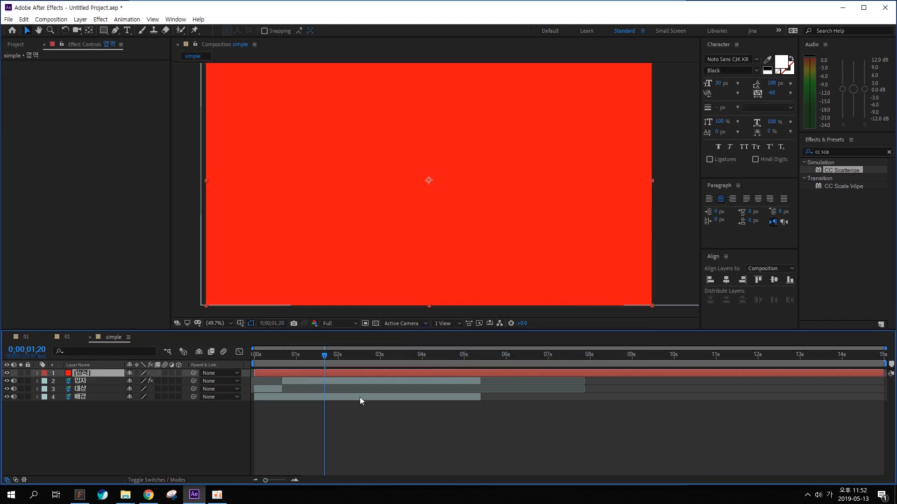
# Step: Draw a rectangular mask over the upper strip of the 영역 solid, extending beyond its top and both sides
pyautogui.moveTo(306, 203); pyautogui.dragTo(305, 214)
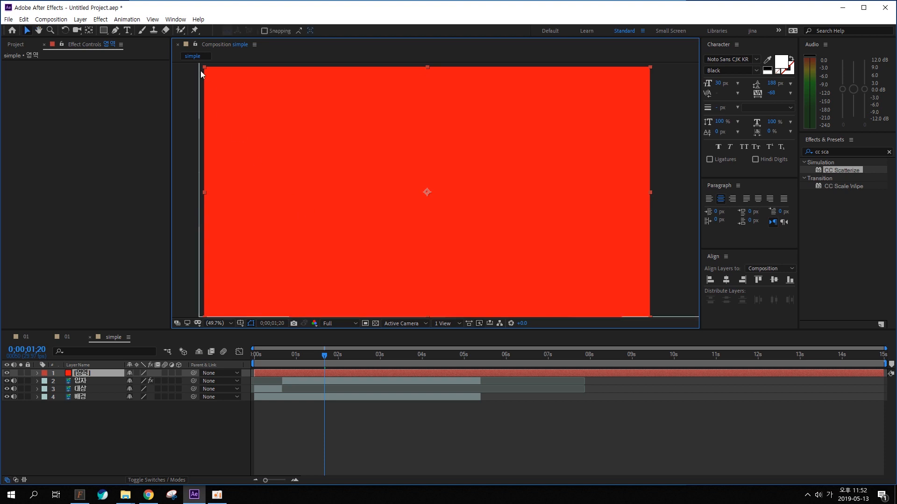
pyautogui.scroll(1, 199, 71)
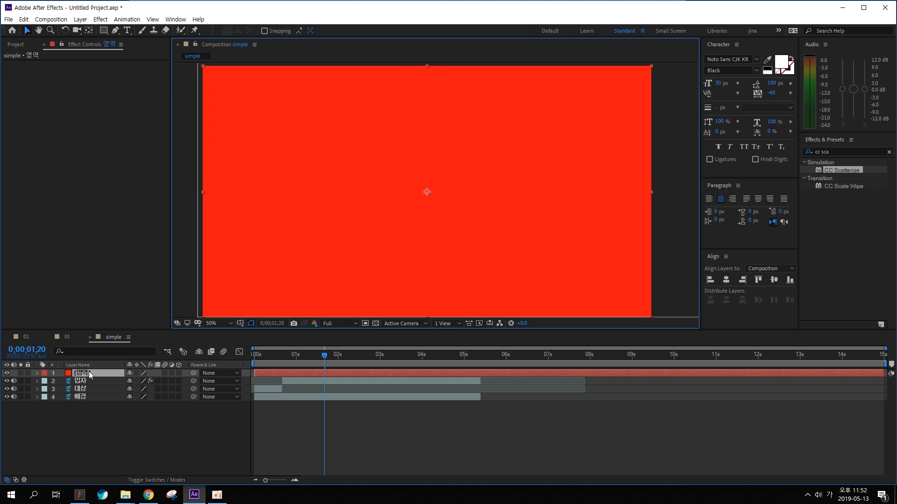
pyautogui.click(102, 33)
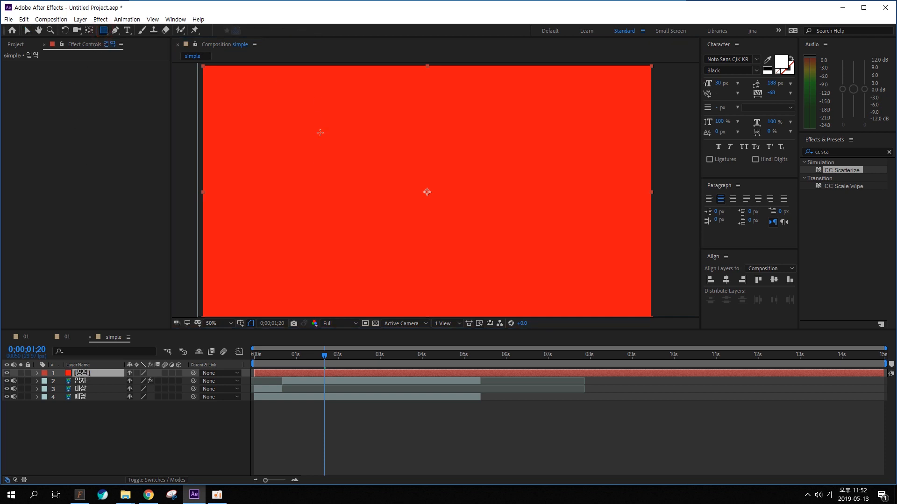
pyautogui.moveTo(359, 99); pyautogui.dragTo(372, 152)
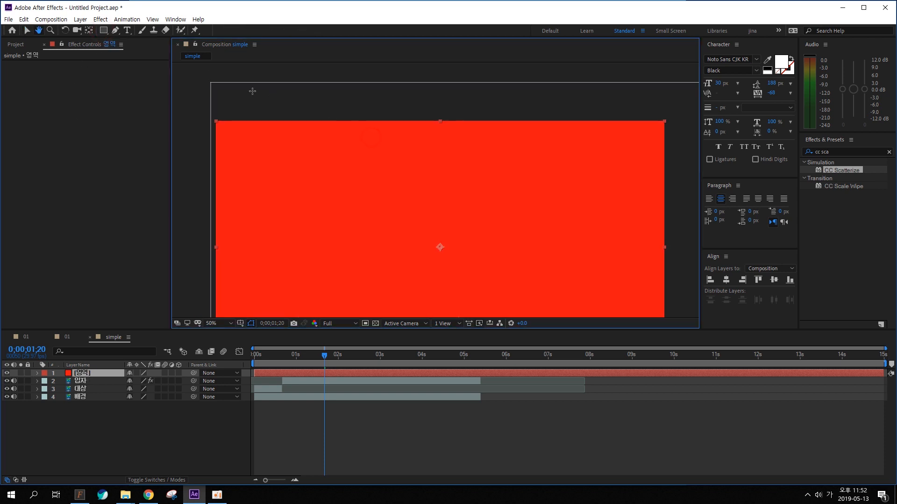
pyautogui.moveTo(190, 81); pyautogui.dragTo(684, 162)
pyautogui.moveTo(508, 246); pyautogui.dragTo(497, 196)
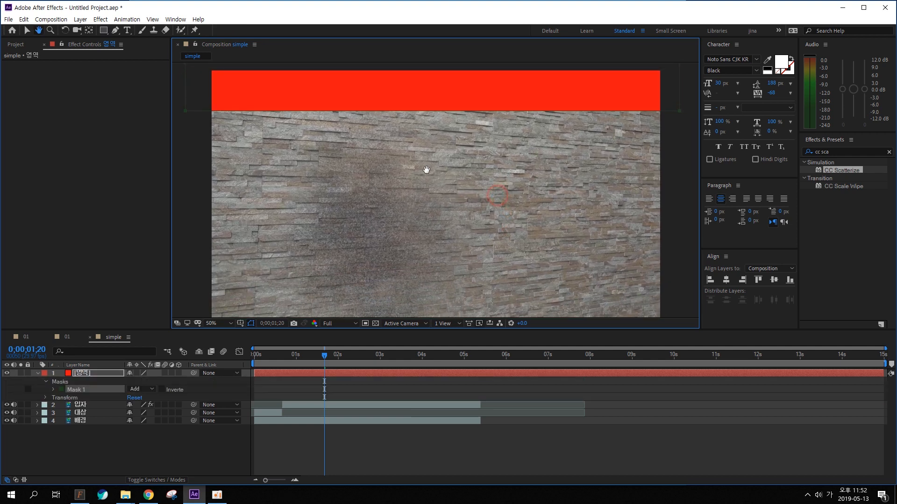
pyautogui.press('v')
pyautogui.moveTo(197, 109); pyautogui.dragTo(277, 120)
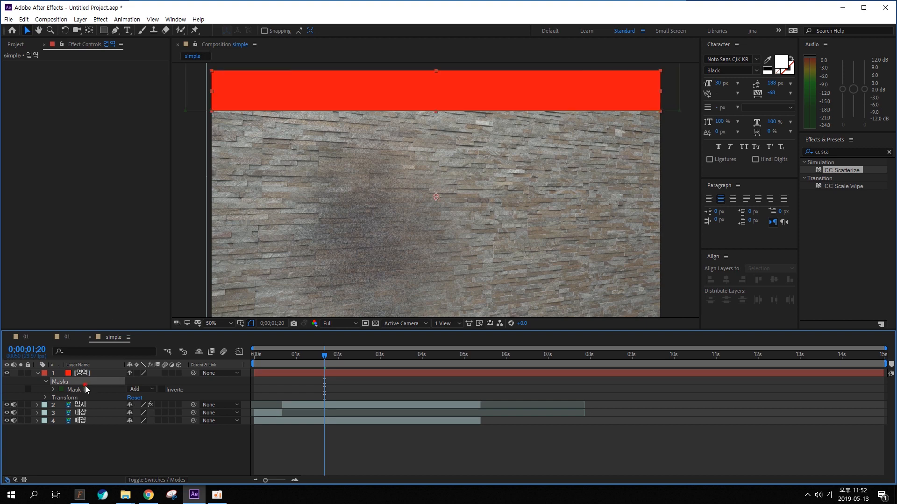
# Step: Set the Mask Feather of Mask 1 on the 영역 layer to 164 pixels
pyautogui.click(84, 391)
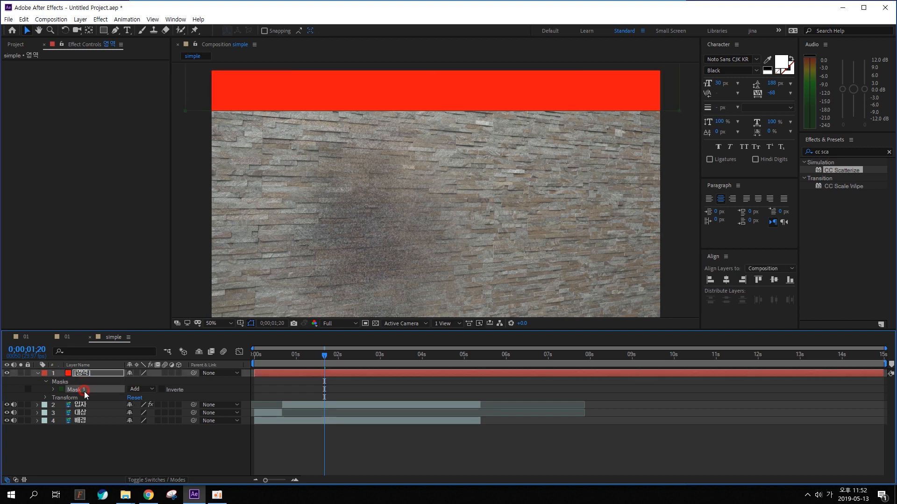
pyautogui.click(52, 390)
pyautogui.moveTo(139, 409); pyautogui.dragTo(202, 405)
pyautogui.moveTo(319, 138)
pyautogui.mouseDown()
pyautogui.moveTo(251, 117)
pyautogui.moveTo(308, 148)
pyautogui.mouseUp()
pyautogui.press('Escape')
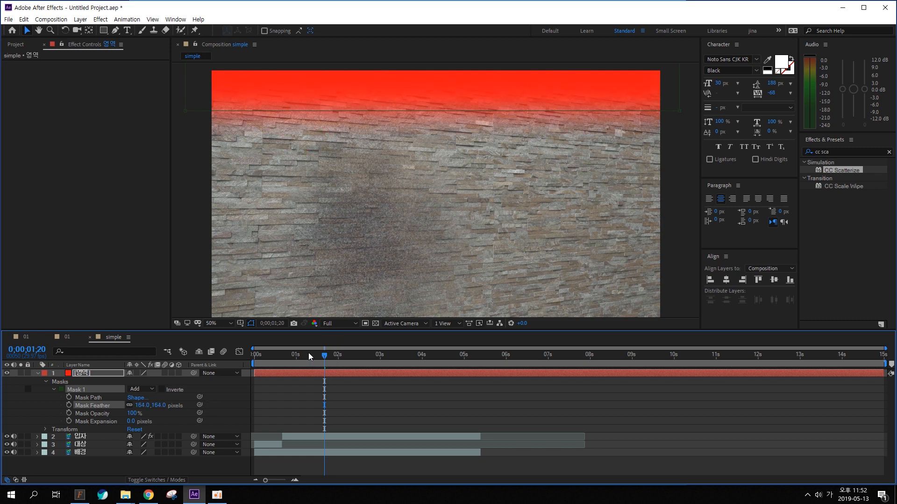
# Step: At 0;00;00;20, move the 영역 mask up to sit well above the woman's head and start keyframing its Mask Path
pyautogui.click(94, 398)
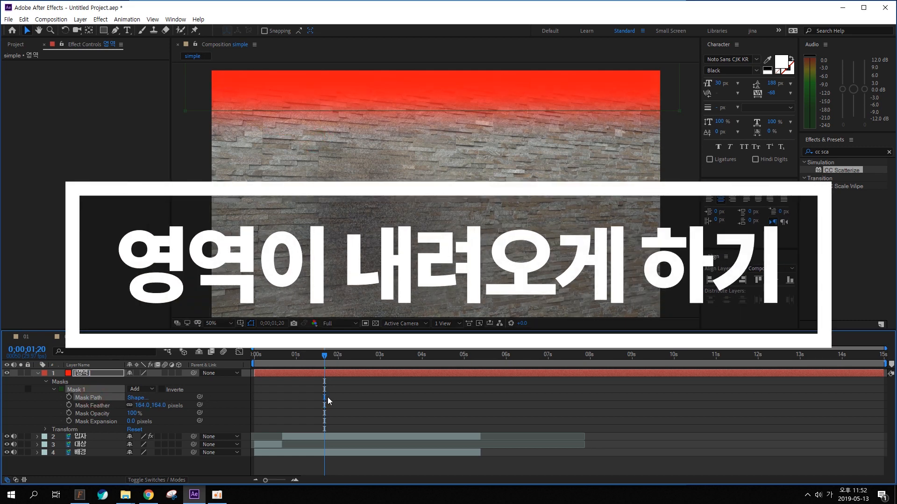
pyautogui.moveTo(310, 98)
pyautogui.mouseDown()
pyautogui.moveTo(284, 165)
pyautogui.moveTo(336, 147)
pyautogui.mouseUp()
pyautogui.press('Escape')
pyautogui.moveTo(325, 358); pyautogui.dragTo(282, 360)
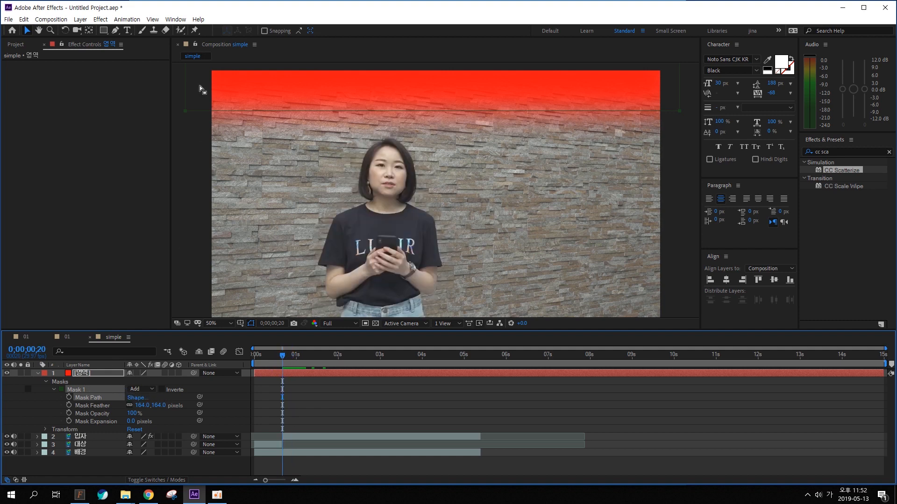
pyautogui.doubleClick(226, 110)
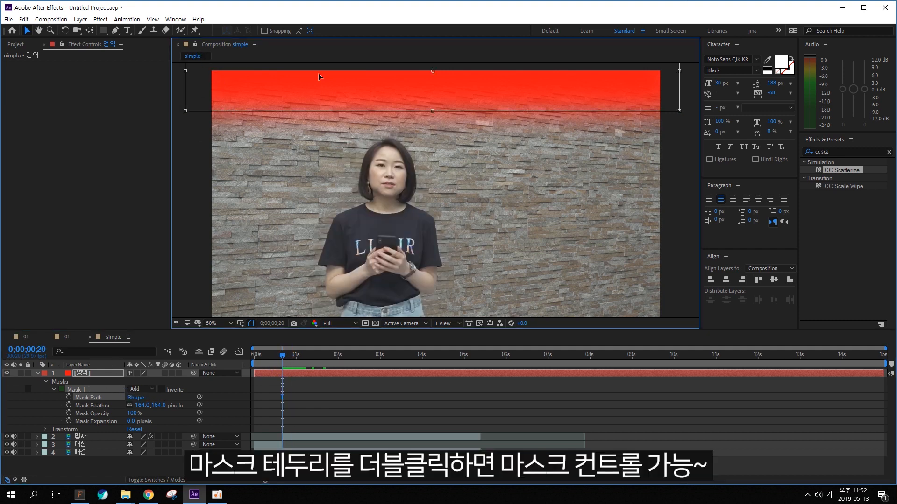
pyautogui.moveTo(374, 89); pyautogui.dragTo(327, 65)
pyautogui.click(68, 397)
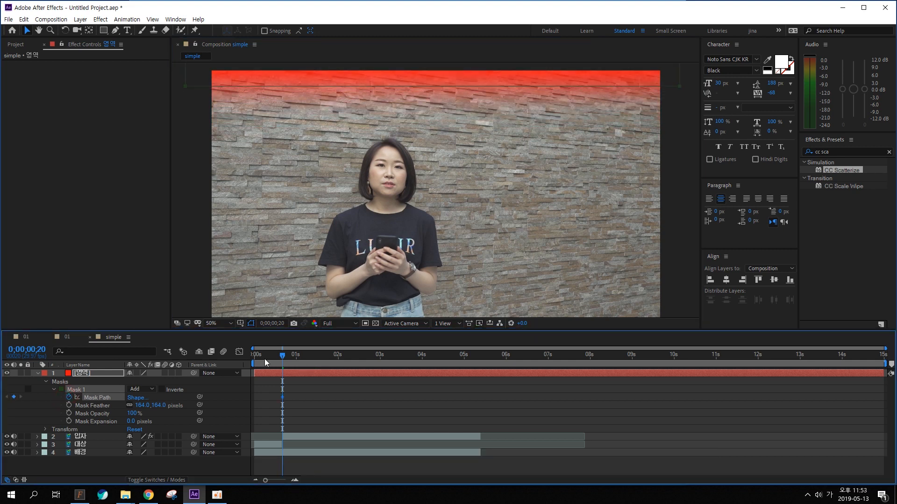
# Step: At 0;00;05;00, stretch the lower edge of the 영역 mask down below the frame so the solid covers the whole picture
pyautogui.moveTo(288, 359); pyautogui.dragTo(465, 358)
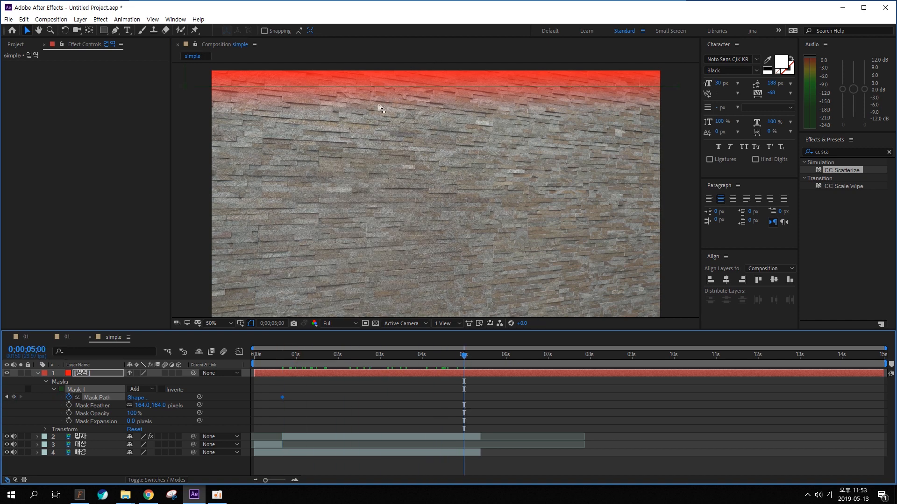
pyautogui.scroll(-2, 380, 108)
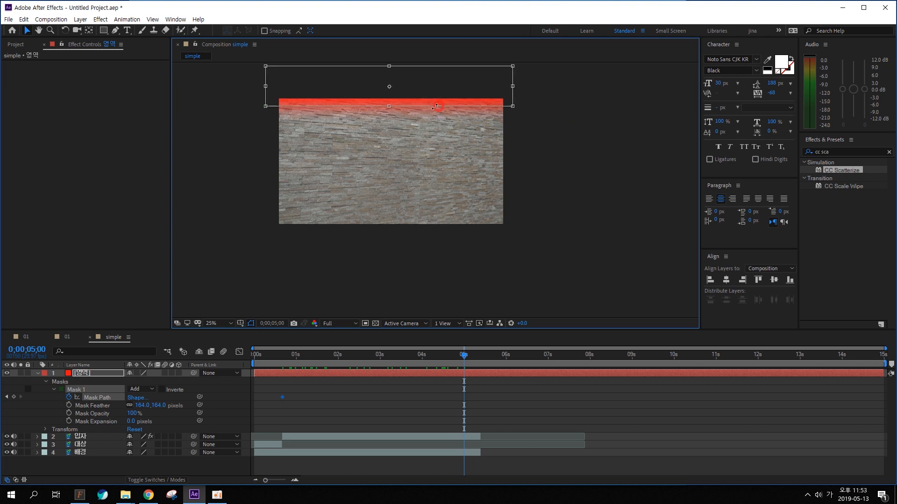
pyautogui.moveTo(388, 105); pyautogui.dragTo(396, 232)
pyautogui.scroll(1, 396, 232)
pyautogui.click(217, 324)
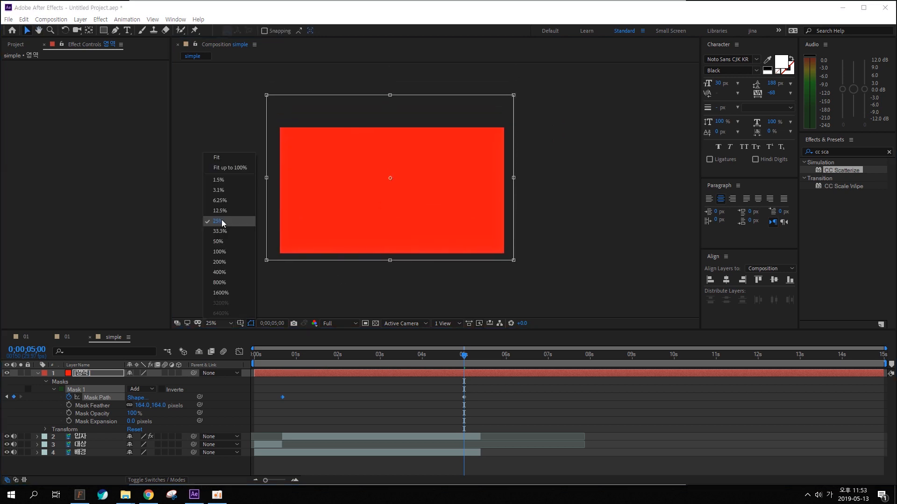
pyautogui.click(223, 221)
pyautogui.click(217, 323)
pyautogui.click(218, 220)
# Step: Set the track matte of the 입자 layer to Alpha Matte "[영역]"
pyautogui.click(473, 406)
pyautogui.moveTo(464, 355); pyautogui.dragTo(312, 363)
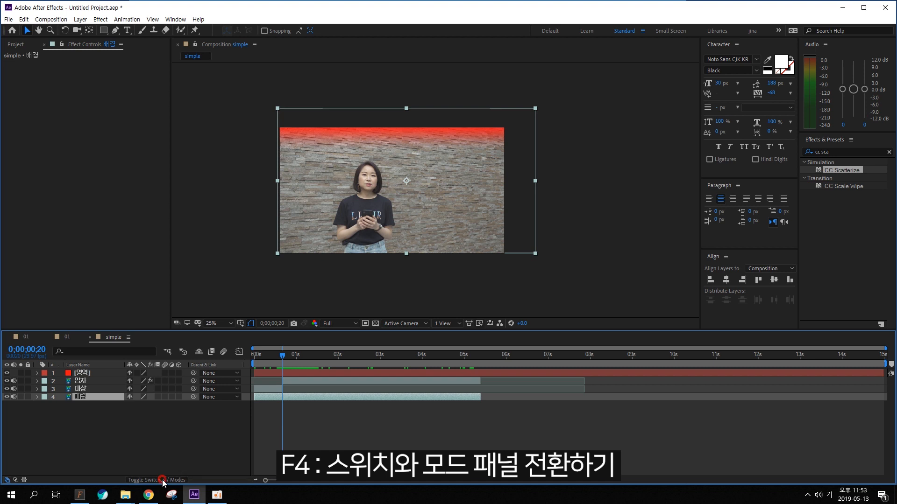
pyautogui.press('F4')
pyautogui.moveTo(184, 370); pyautogui.dragTo(192, 371)
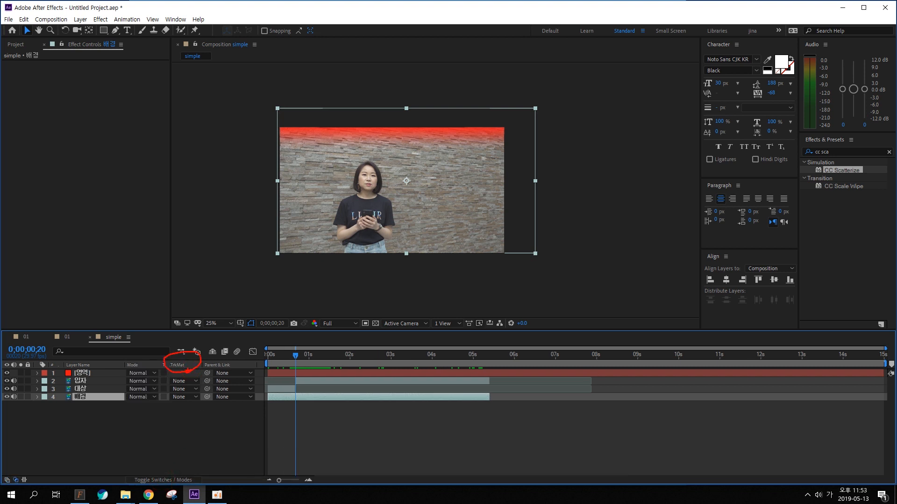
pyautogui.click(138, 429)
pyautogui.click(167, 381)
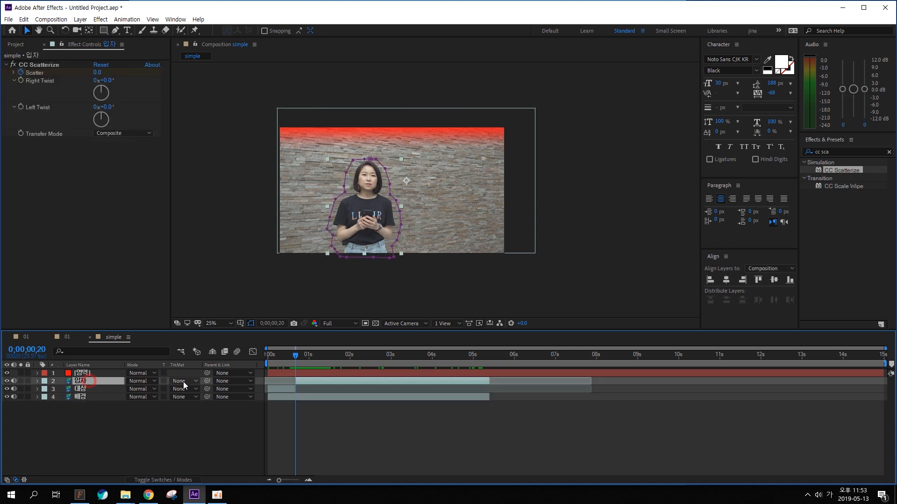
pyautogui.click(185, 382)
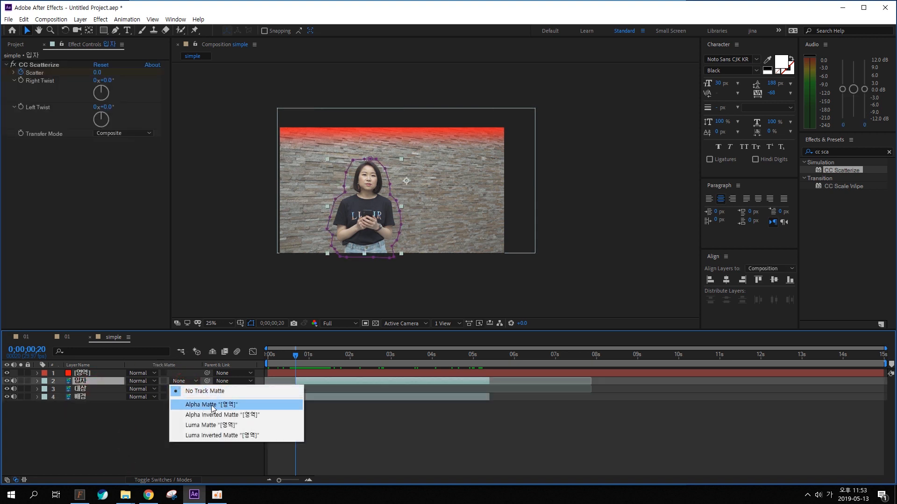
pyautogui.click(212, 405)
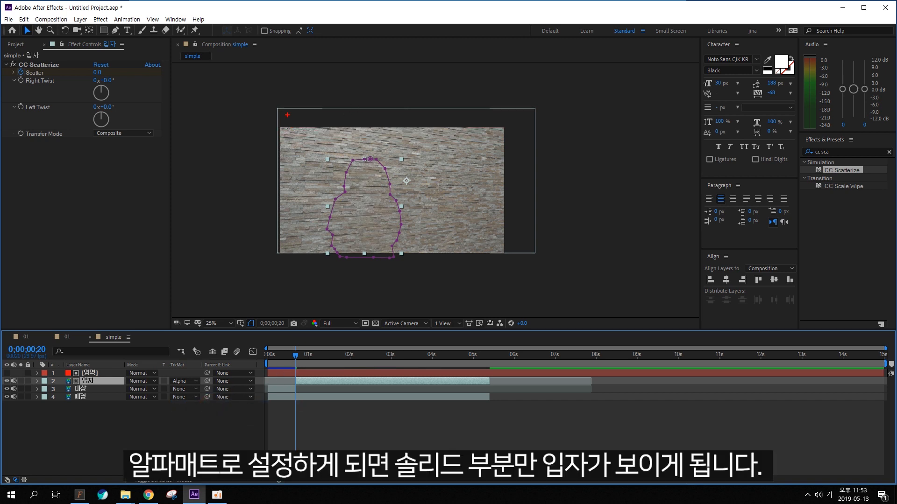
# Step: Fit the composition to the viewer and check the matted 입자 particles over time, comparing them with the 영역 solid shown and hidden
pyautogui.click(219, 324)
pyautogui.click(228, 159)
pyautogui.moveTo(296, 355); pyautogui.dragTo(386, 356)
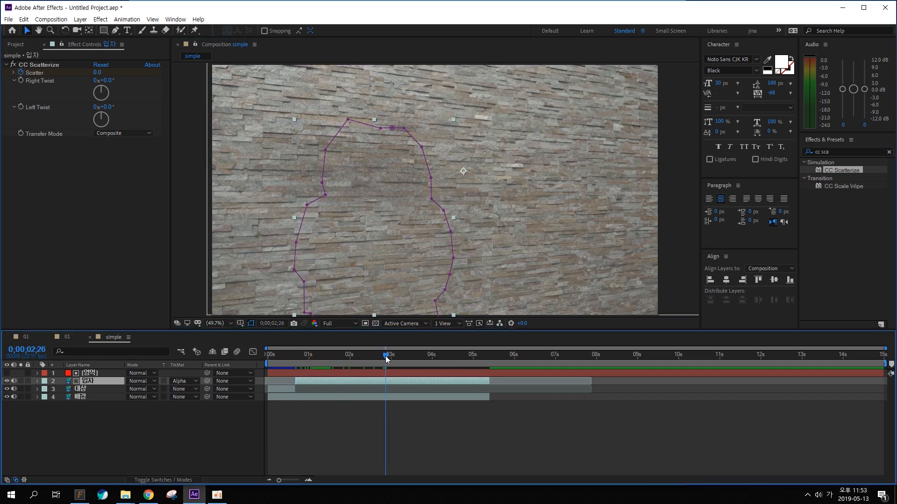
pyautogui.moveTo(361, 258)
pyautogui.mouseDown()
pyautogui.moveTo(378, 282)
pyautogui.moveTo(363, 301)
pyautogui.moveTo(411, 302)
pyautogui.mouseUp()
pyautogui.moveTo(415, 200)
pyautogui.mouseDown()
pyautogui.moveTo(299, 196)
pyautogui.moveTo(439, 202)
pyautogui.mouseUp()
pyautogui.press('Escape')
pyautogui.click(7, 373)
pyautogui.click(7, 374)
pyautogui.click(7, 373)
pyautogui.click(7, 373)
pyautogui.click(6, 373)
pyautogui.click(6, 373)
pyautogui.moveTo(386, 355); pyautogui.dragTo(304, 361)
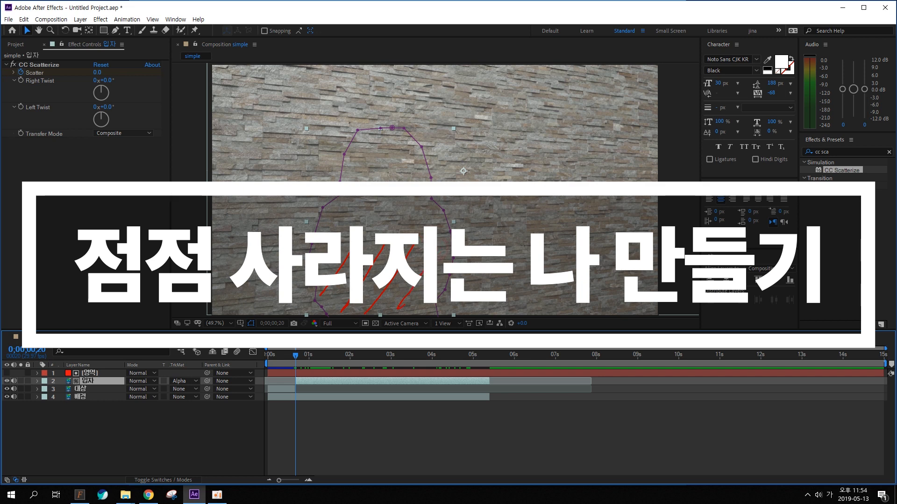
pyautogui.press('space')
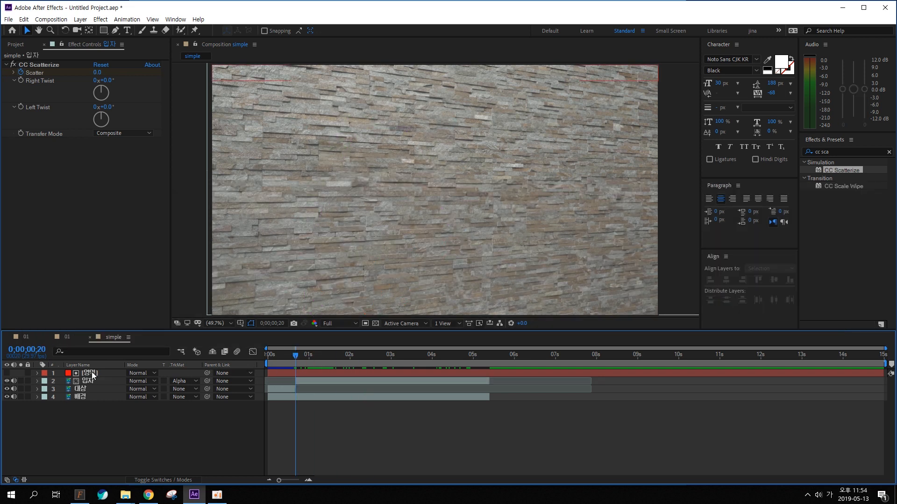
# Step: Duplicate the 영역 solid and the 입자 layer together
pyautogui.click(91, 373)
pyautogui.keyDown('shift'); pyautogui.click(92, 380); pyautogui.keyUp('shift')
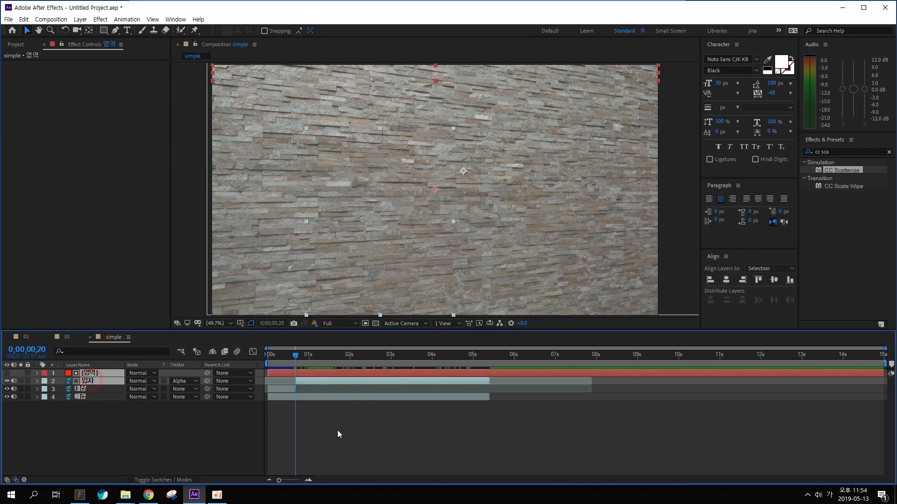
pyautogui.hotkey('ctrl', 'd')
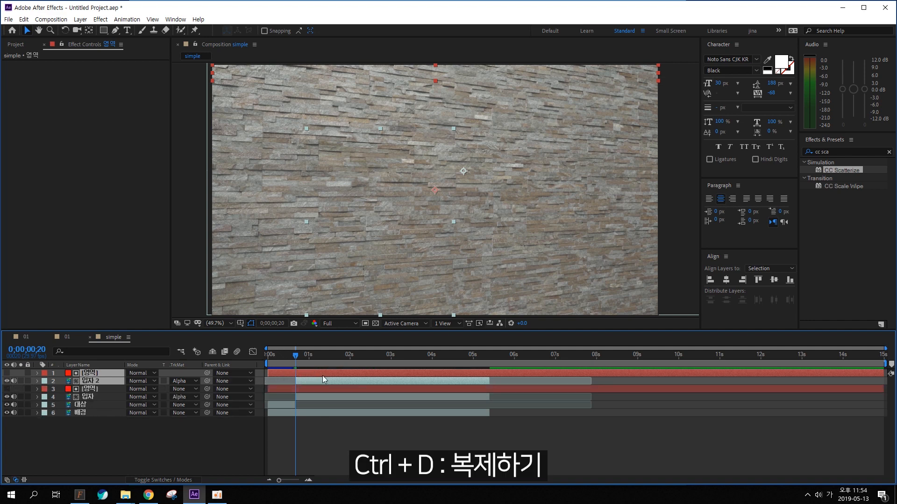
pyautogui.click(350, 439)
# Step: Remove the CC Scatterize effect from the original 입자 layer on row 4
pyautogui.moveTo(298, 358); pyautogui.dragTo(412, 355)
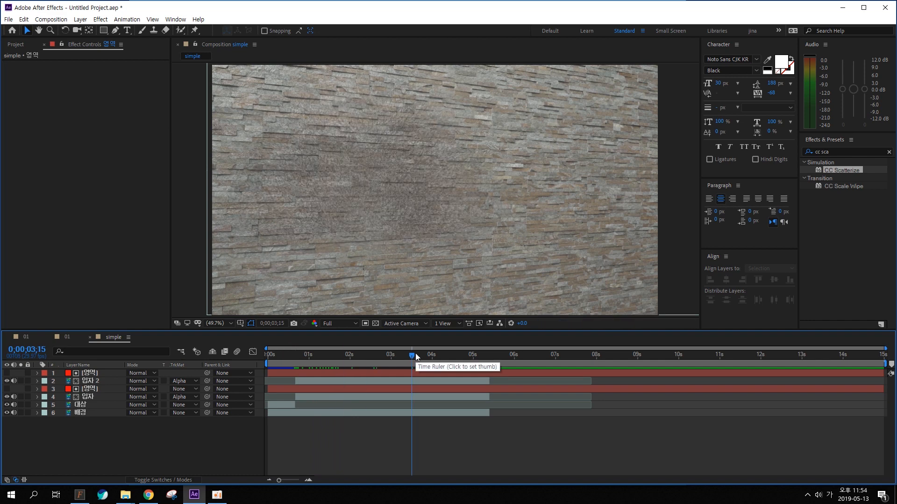
pyautogui.click(88, 397)
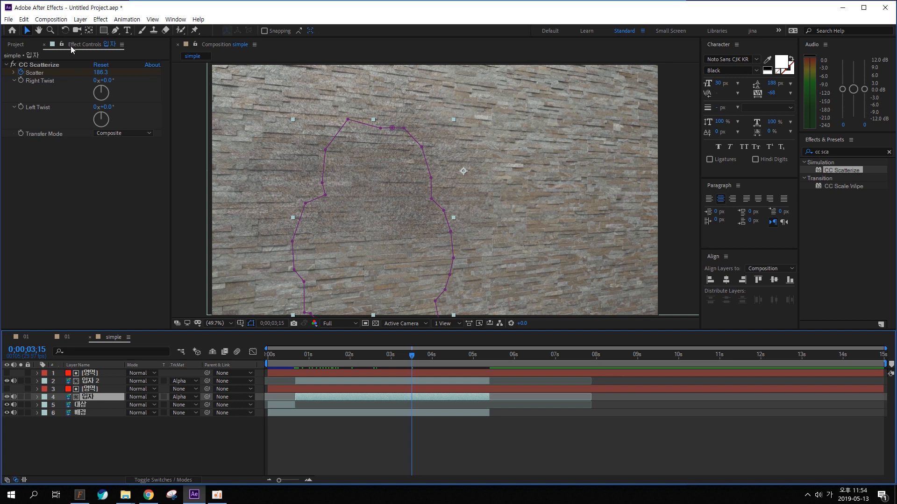
pyautogui.click(52, 66)
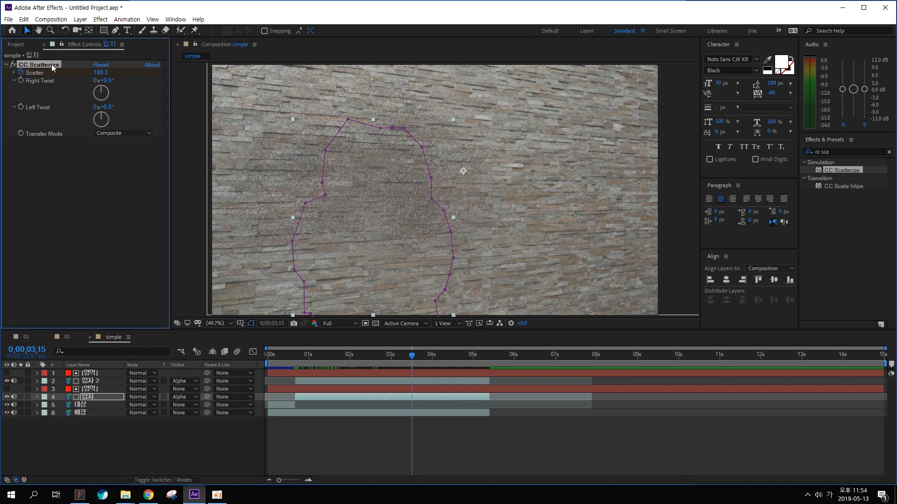
pyautogui.press('Delete')
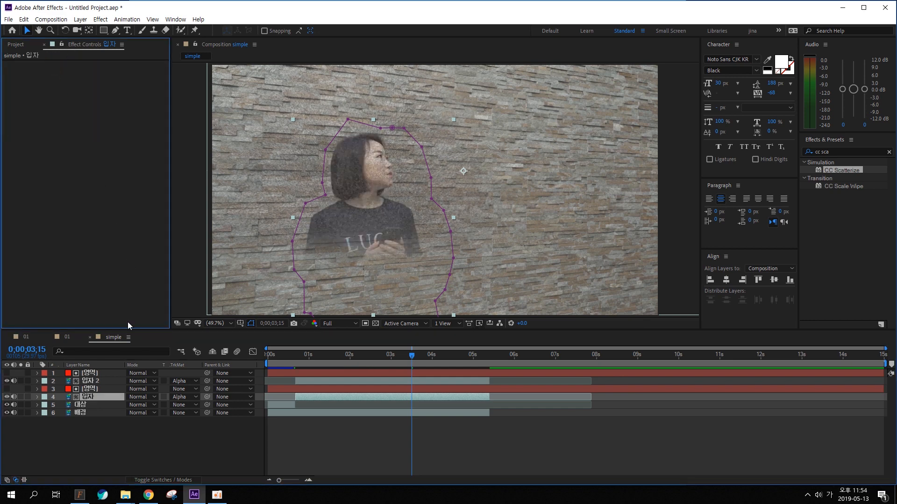
# Step: Change the track matte of the original 입자 layer to Alpha Inverted Matte "[영역]"
pyautogui.click(182, 399)
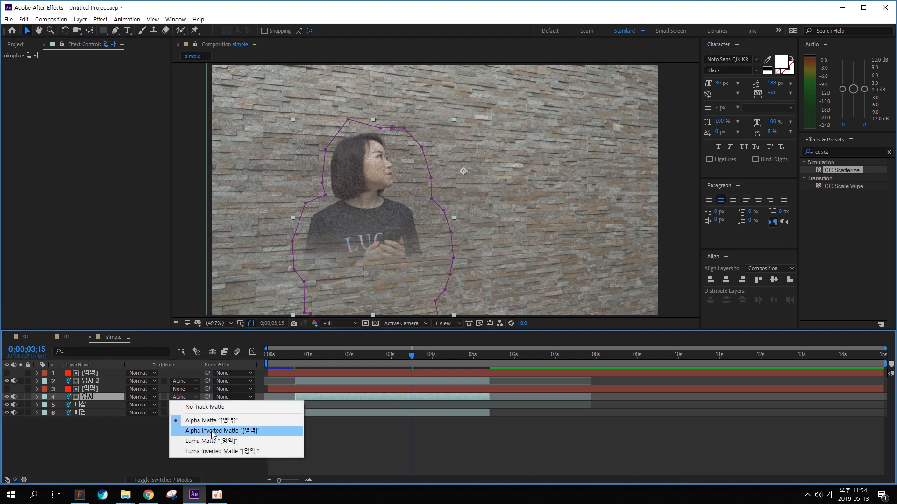
pyautogui.moveTo(224, 299); pyautogui.dragTo(259, 218)
pyautogui.moveTo(256, 324); pyautogui.dragTo(309, 226)
pyautogui.moveTo(304, 344); pyautogui.dragTo(346, 262)
pyautogui.moveTo(368, 327); pyautogui.dragTo(405, 256)
pyautogui.moveTo(446, 320); pyautogui.dragTo(495, 231)
pyautogui.moveTo(527, 298); pyautogui.dragTo(585, 212)
pyautogui.moveTo(579, 302); pyautogui.dragTo(623, 225)
pyautogui.moveTo(619, 326); pyautogui.dragTo(678, 228)
pyautogui.moveTo(679, 311); pyautogui.dragTo(699, 276)
pyautogui.press('Escape')
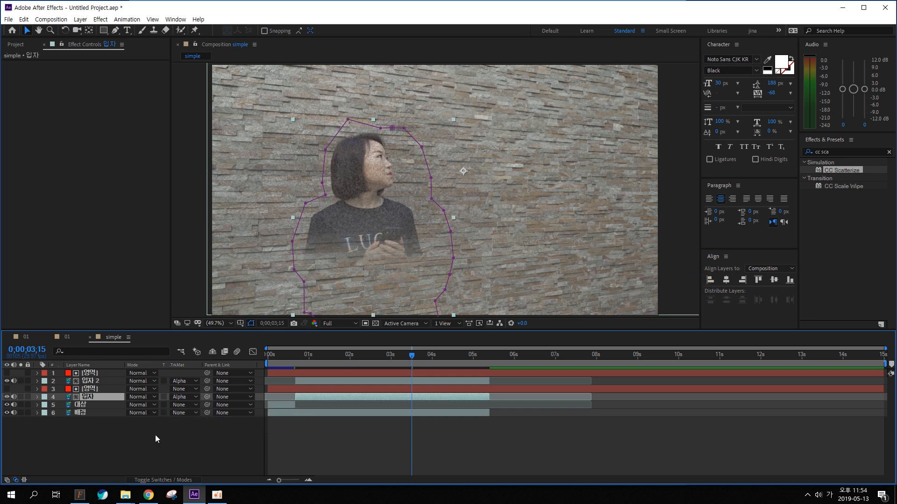
pyautogui.click(186, 398)
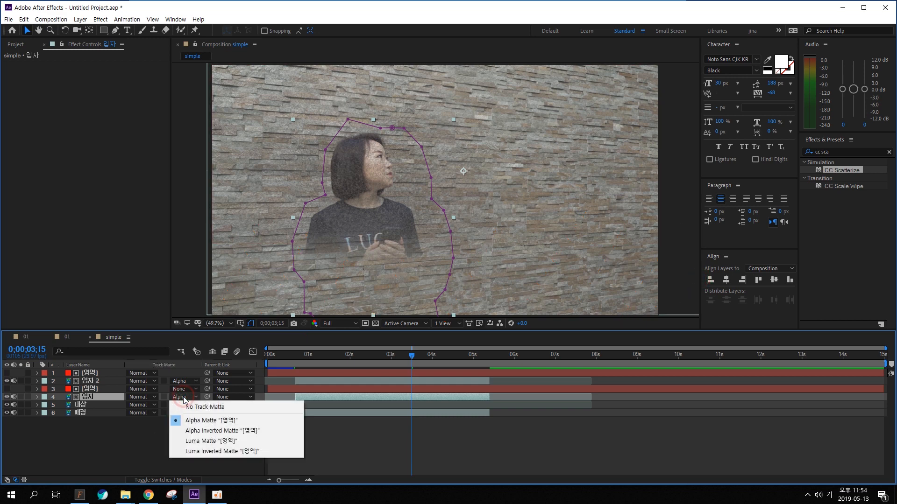
pyautogui.click(192, 431)
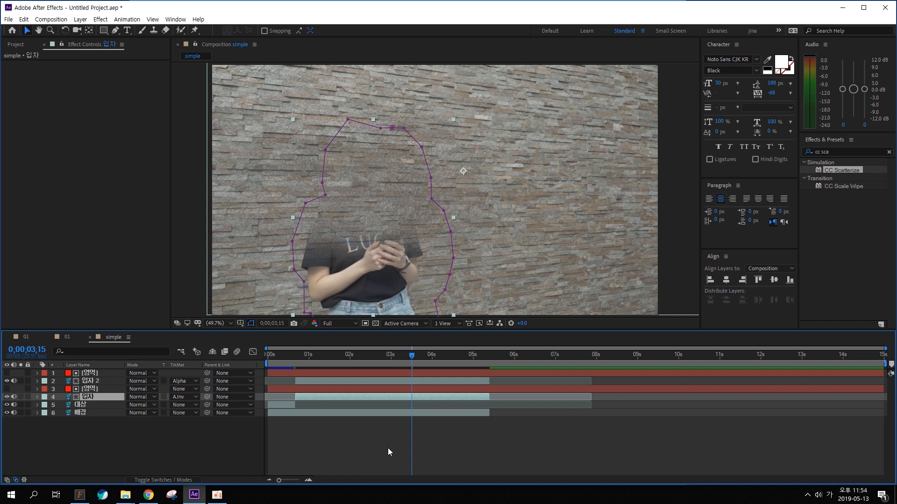
# Step: Check the dissolve around 0;00;02;07, soloing the 입자 2 and 입자 layers in turn
pyautogui.moveTo(402, 353); pyautogui.dragTo(360, 355)
pyautogui.click(22, 381)
pyautogui.click(22, 380)
pyautogui.click(22, 397)
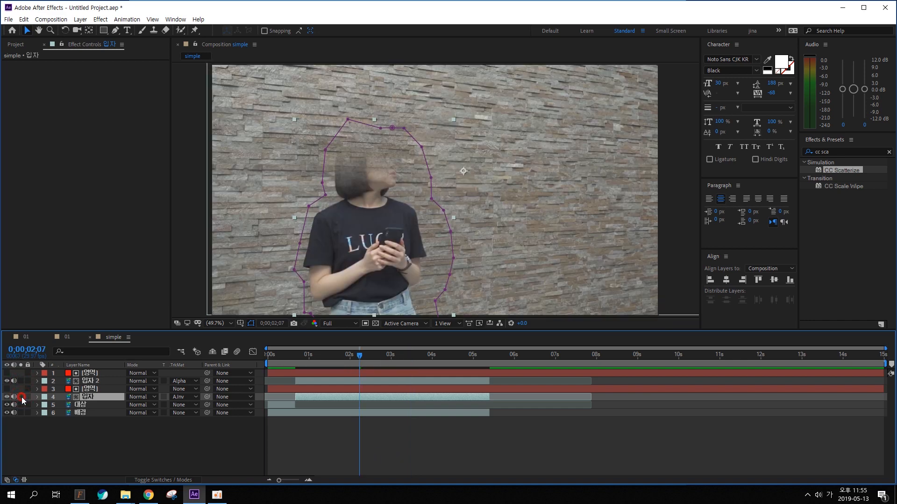
pyautogui.click(21, 397)
# Step: At 0;00;04;19, start keyframing the Opacity of the 입자 2 layer at 100%
pyautogui.moveTo(360, 355); pyautogui.dragTo(458, 358)
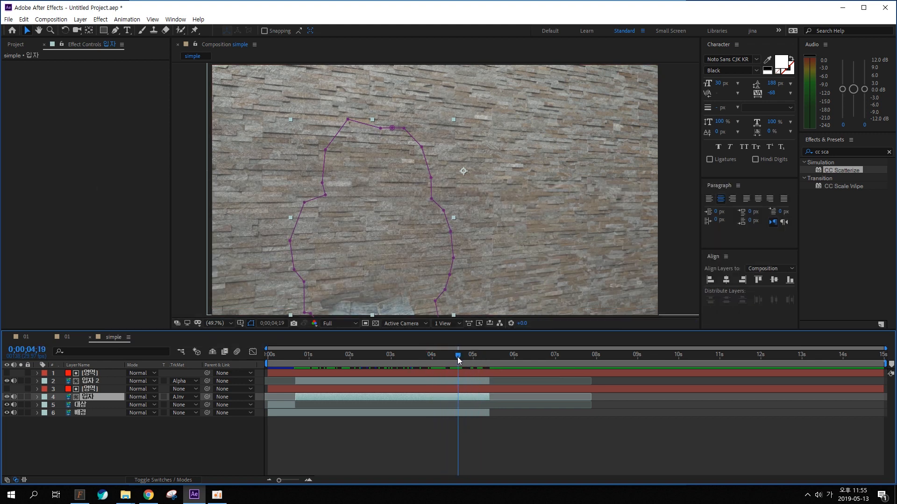
pyautogui.click(98, 381)
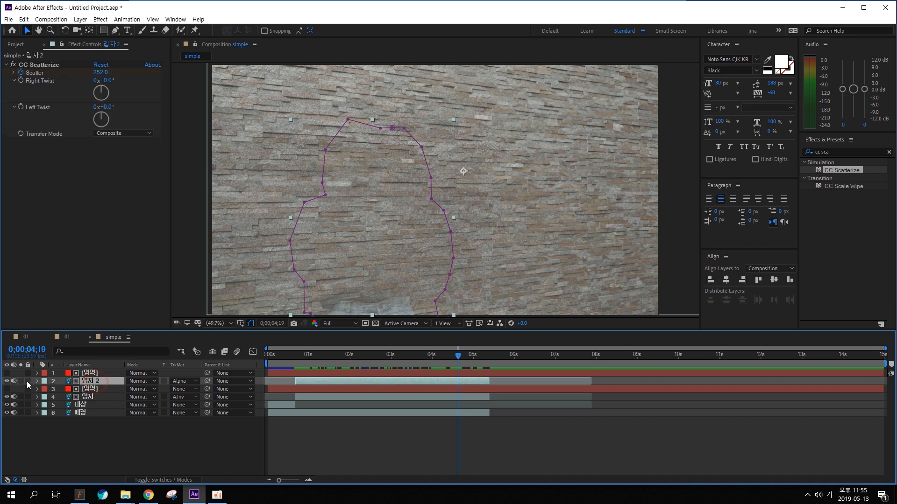
pyautogui.click(20, 381)
pyautogui.click(21, 381)
pyautogui.click(20, 381)
pyautogui.click(20, 382)
pyautogui.press('t')
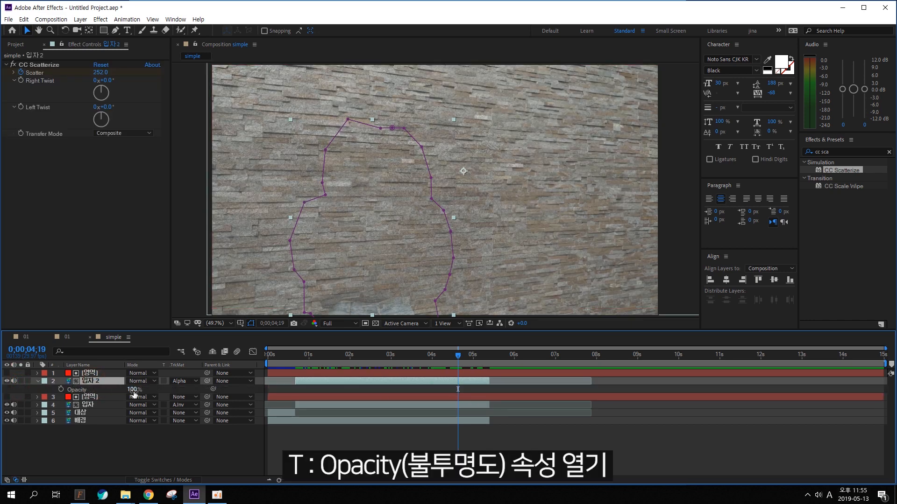
pyautogui.click(61, 389)
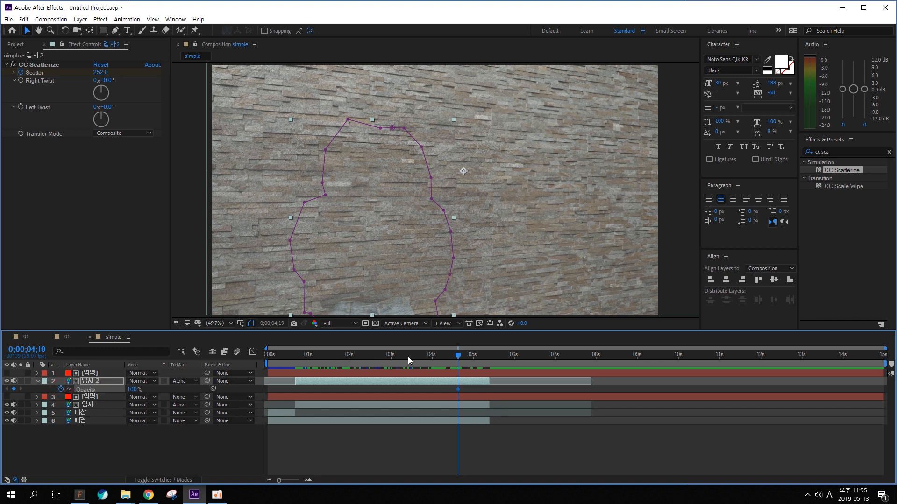
# Step: At the end of the 입자 2 layer, 0;00;05;10, set its Opacity to 0%
pyautogui.press('o')
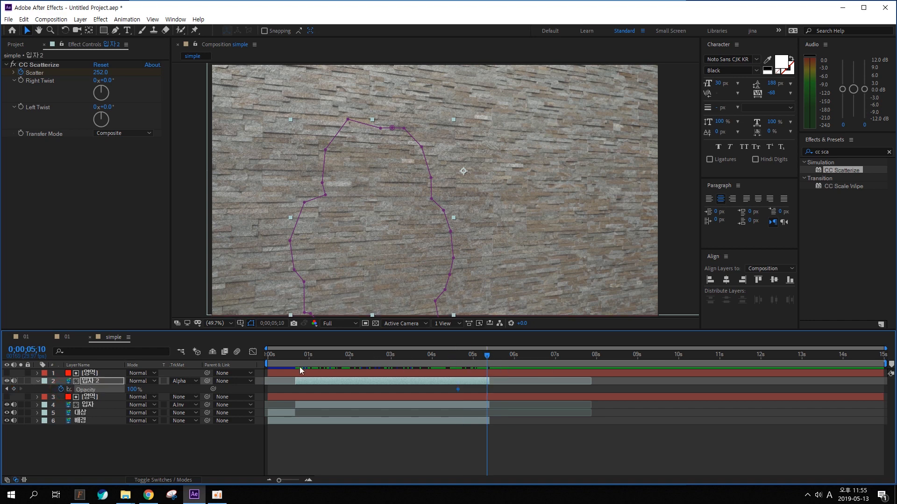
pyautogui.click(134, 388)
pyautogui.write('0')
pyautogui.press('Return')
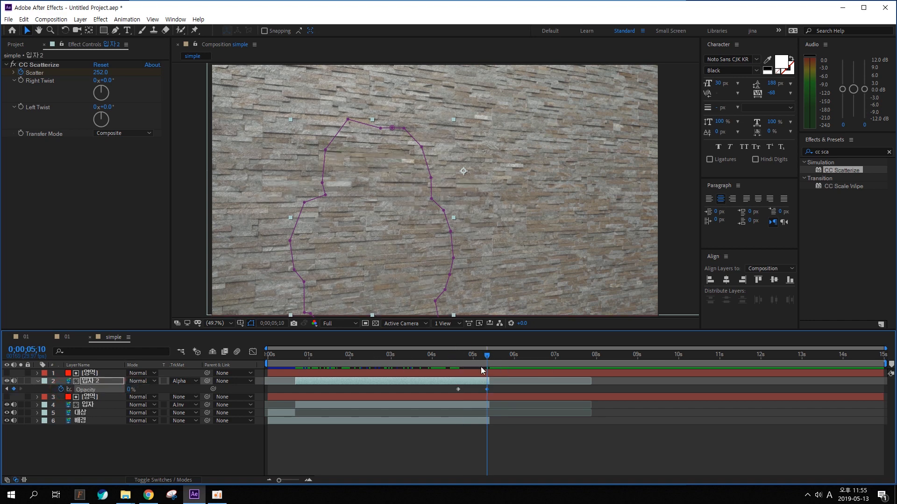
# Step: End the work area at 0;00;05;10 and preview the composition from the beginning
pyautogui.press('n')
pyautogui.press('Home')
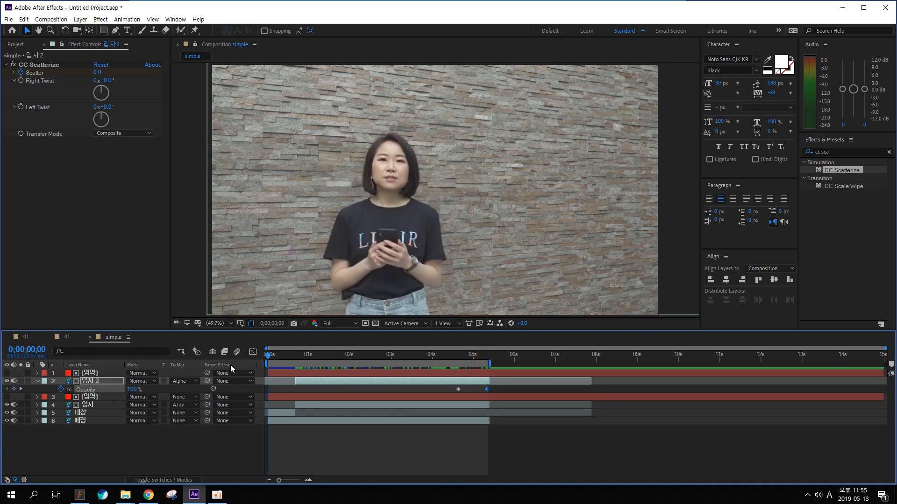
pyautogui.press('space')
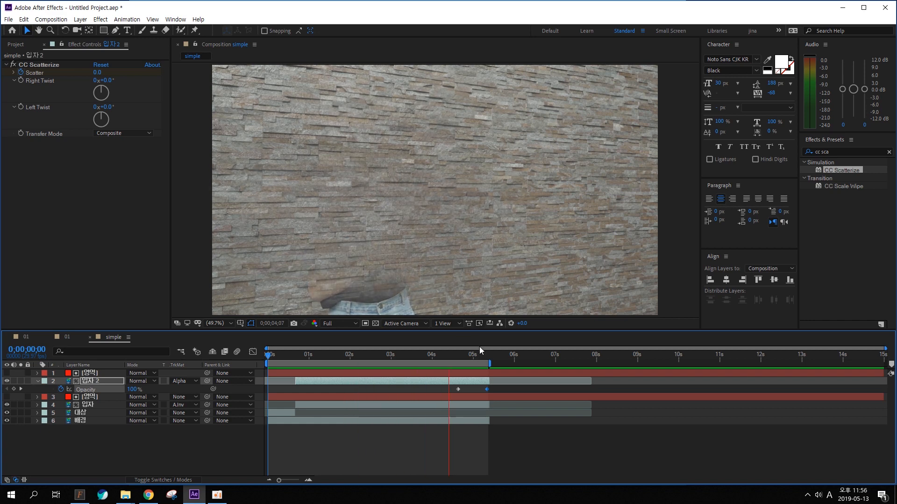
# Step: Delete the 배경 layer from the simple composition to inspect the particles on black around 0;00;04;21
pyautogui.moveTo(470, 354)
pyautogui.mouseDown()
pyautogui.moveTo(387, 356)
pyautogui.moveTo(461, 355)
pyautogui.mouseUp()
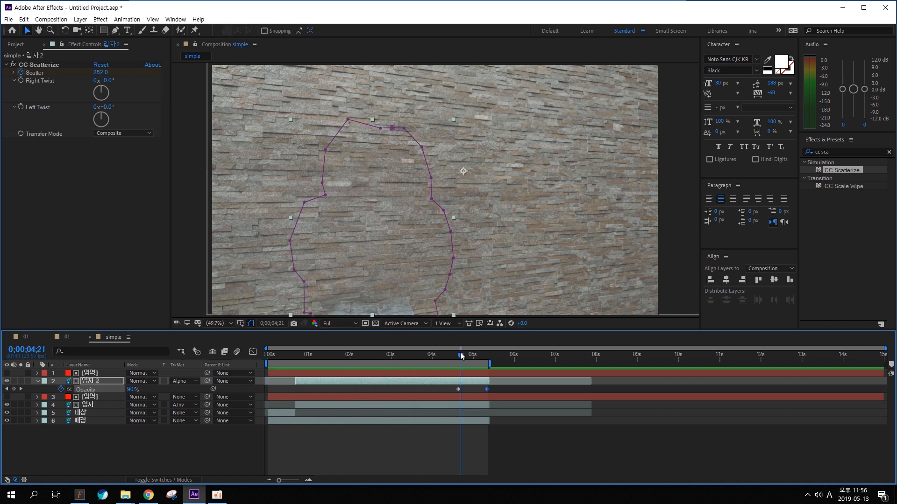
pyautogui.click(114, 443)
pyautogui.click(21, 421)
pyautogui.click(21, 421)
pyautogui.click(20, 422)
pyautogui.click(21, 421)
pyautogui.click(21, 421)
pyautogui.click(79, 420)
pyautogui.press('Delete')
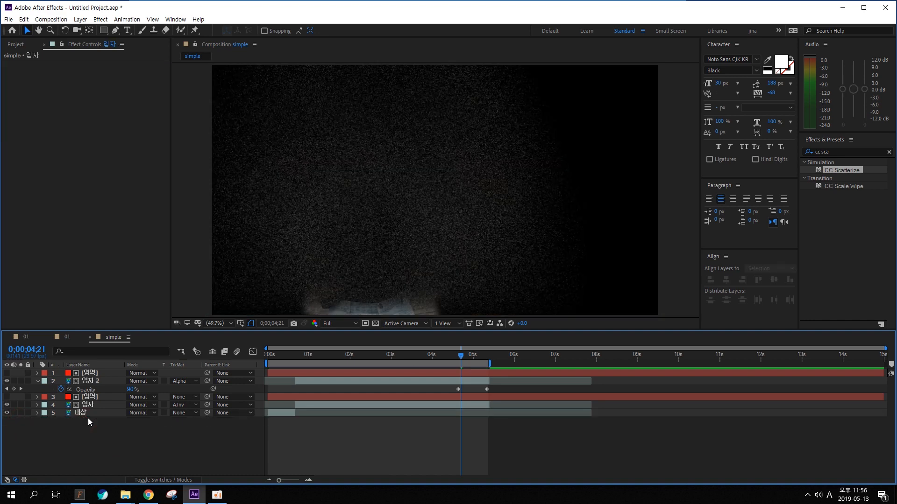
pyautogui.moveTo(461, 356)
pyautogui.mouseDown()
pyautogui.moveTo(344, 356)
pyautogui.moveTo(449, 359)
pyautogui.mouseUp()
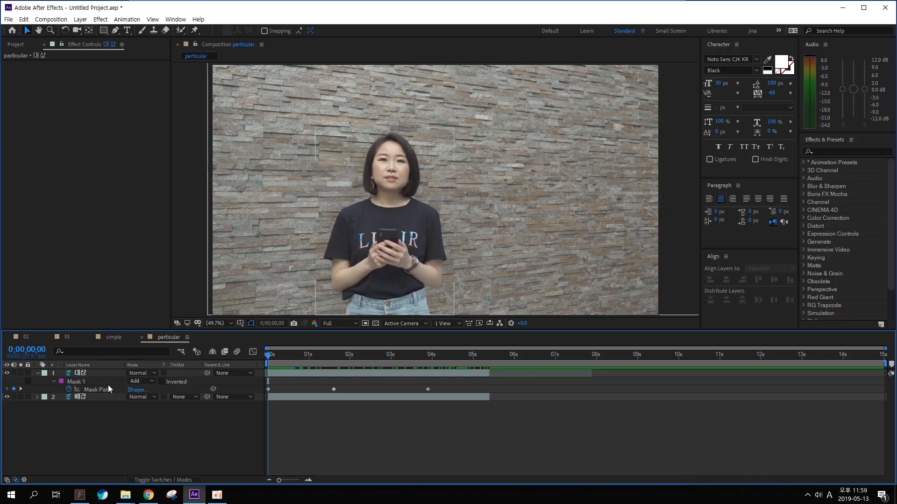
# Step: In the particular composition, collapse the 대상 layer's mask properties and review its masked woman from the start to 0;00;05;00
pyautogui.click(37, 373)
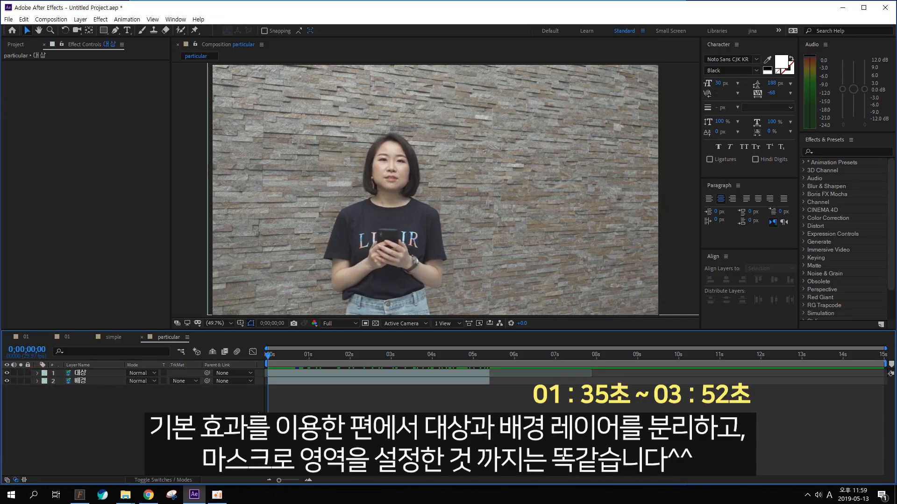
pyautogui.click(289, 372)
pyautogui.click(278, 355)
pyautogui.moveTo(278, 355); pyautogui.dragTo(474, 359)
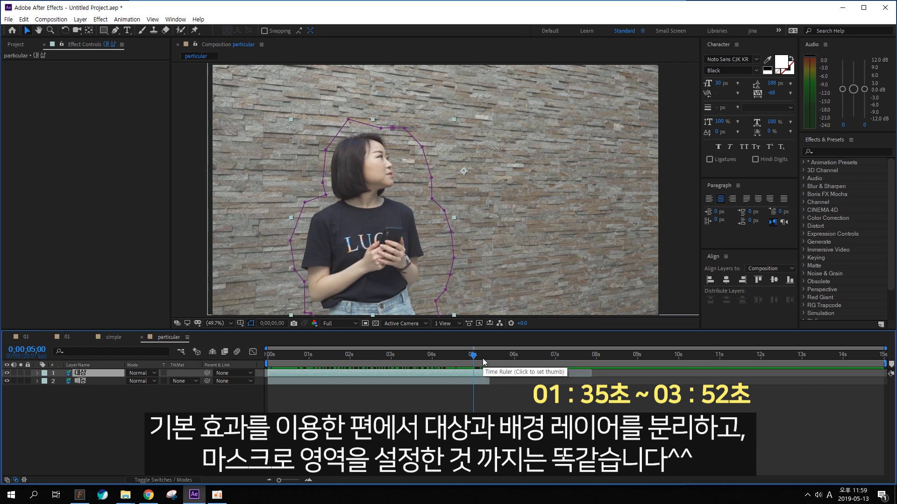
pyautogui.moveTo(476, 358); pyautogui.dragTo(259, 352)
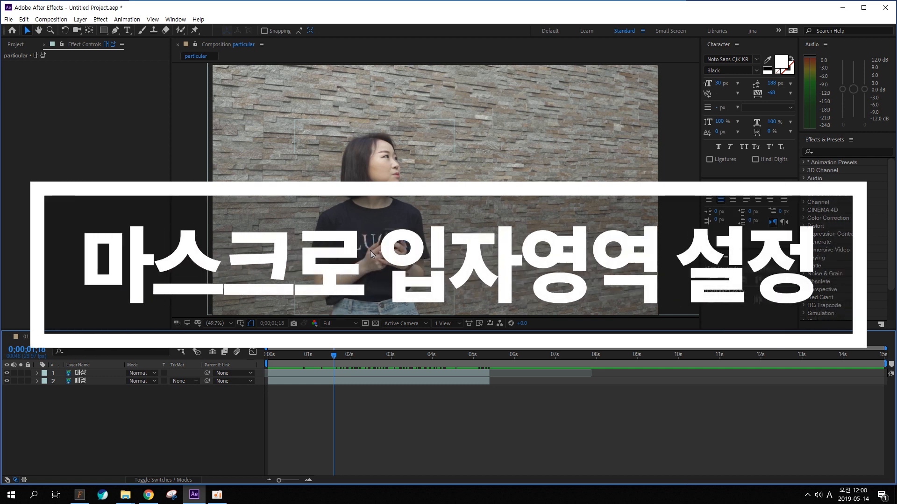
# Step: On the 대상 layer, draw a wide, thin rectangular mask just above the woman's head at 0;00;01;07
pyautogui.click(307, 360)
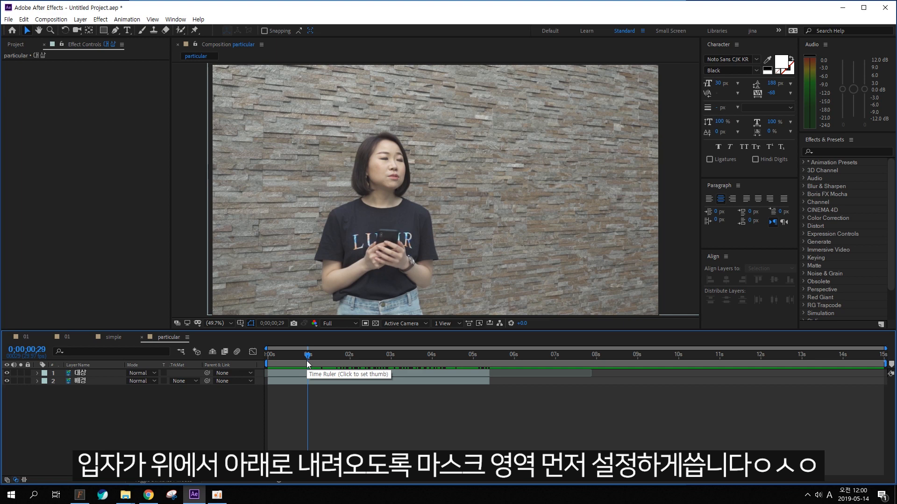
pyautogui.click(311, 374)
pyautogui.moveTo(289, 355); pyautogui.dragTo(311, 355)
pyautogui.click(310, 373)
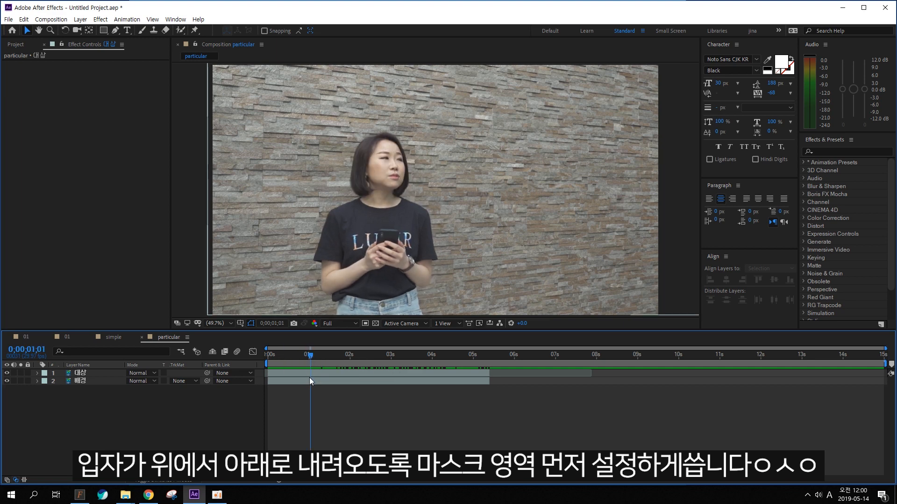
pyautogui.click(310, 373)
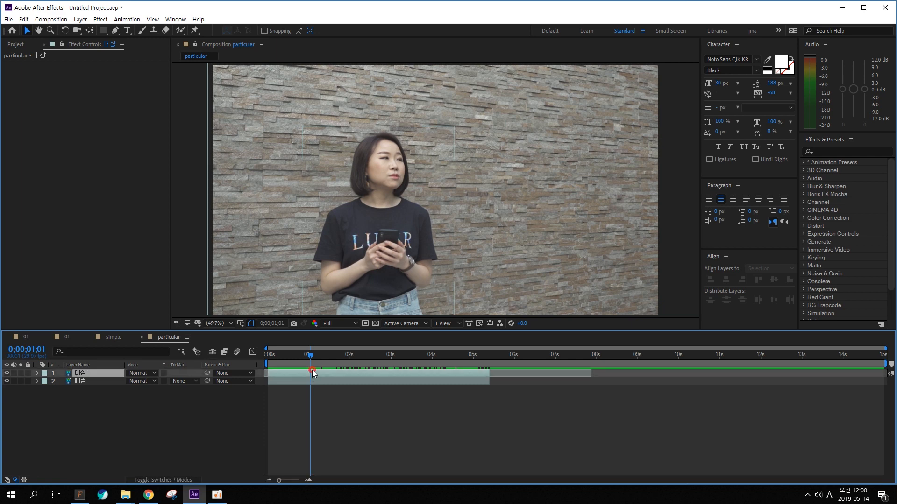
pyautogui.moveTo(311, 355); pyautogui.dragTo(318, 360)
pyautogui.press('k')
pyautogui.press('k')
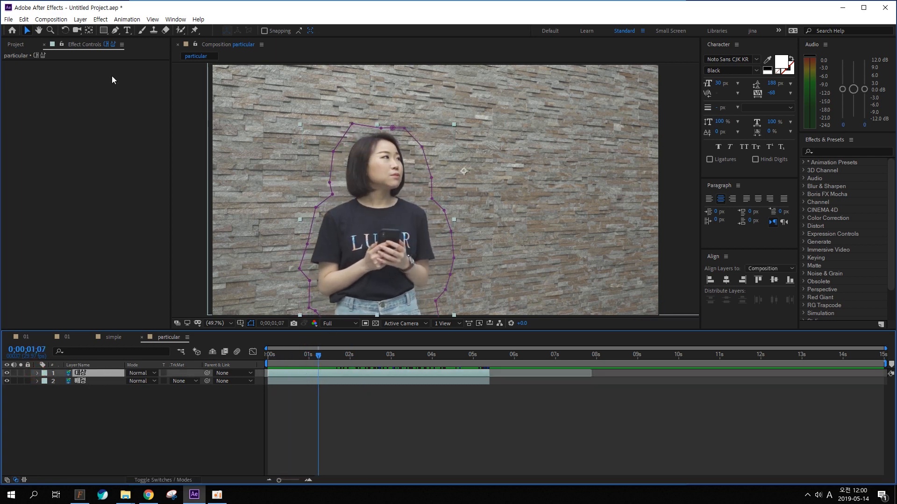
pyautogui.click(105, 31)
pyautogui.click(297, 107)
pyautogui.moveTo(297, 107); pyautogui.dragTo(465, 127)
pyautogui.click(25, 31)
pyautogui.moveTo(304, 105)
pyautogui.mouseDown()
pyautogui.moveTo(415, 87)
pyautogui.moveTo(415, 124)
pyautogui.moveTo(454, 114)
pyautogui.mouseUp()
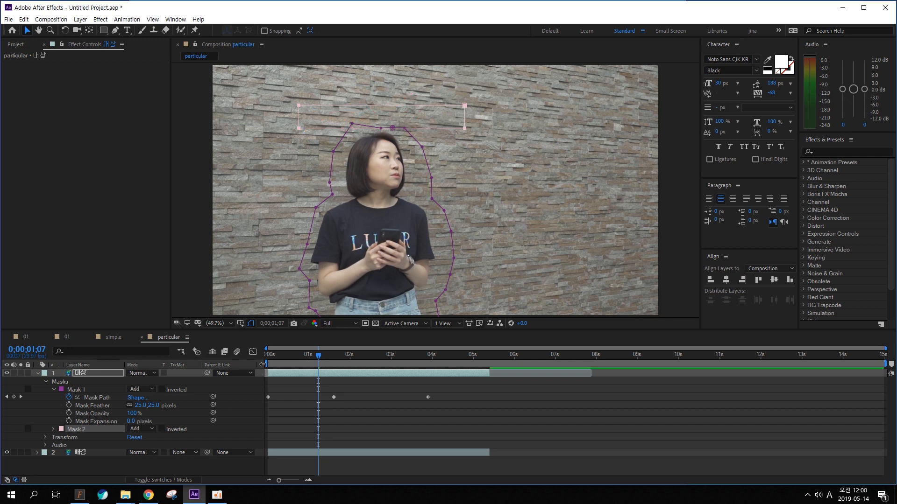
# Step: Expand the 대상 layer's Mask 2 properties and set its mask color to blue 1138FC
pyautogui.click(52, 429)
pyautogui.rightClick(345, 228)
pyautogui.click(298, 408)
pyautogui.click(85, 429)
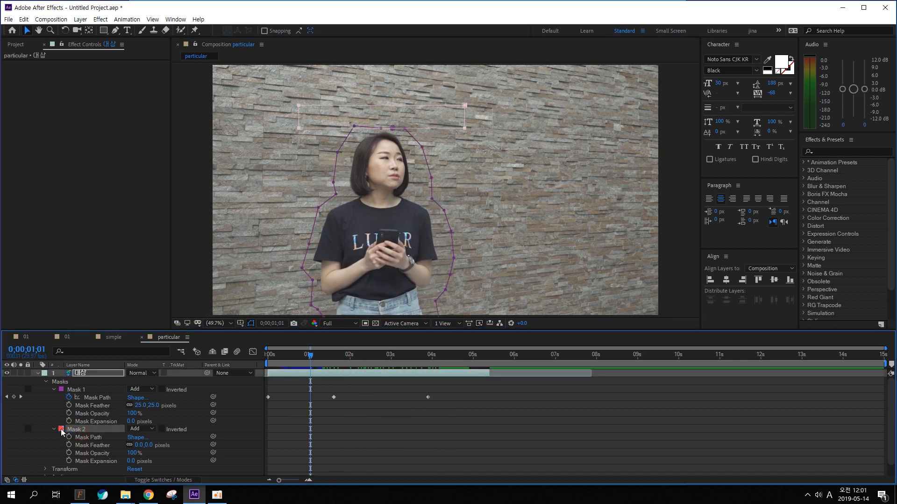
pyautogui.click(61, 429)
pyautogui.click(541, 275)
pyautogui.click(523, 259)
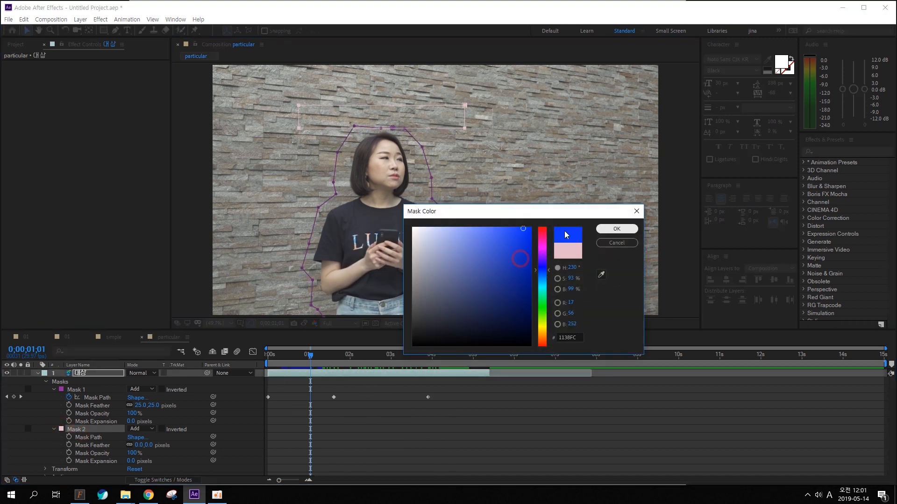
pyautogui.click(617, 229)
# Step: Keyframe Mask 2's path from above the woman's head at 0;00;01;01 to below the bottom of the frame at 0;00;04;17
pyautogui.moveTo(310, 355)
pyautogui.mouseDown()
pyautogui.moveTo(301, 355)
pyautogui.moveTo(313, 359)
pyautogui.mouseUp()
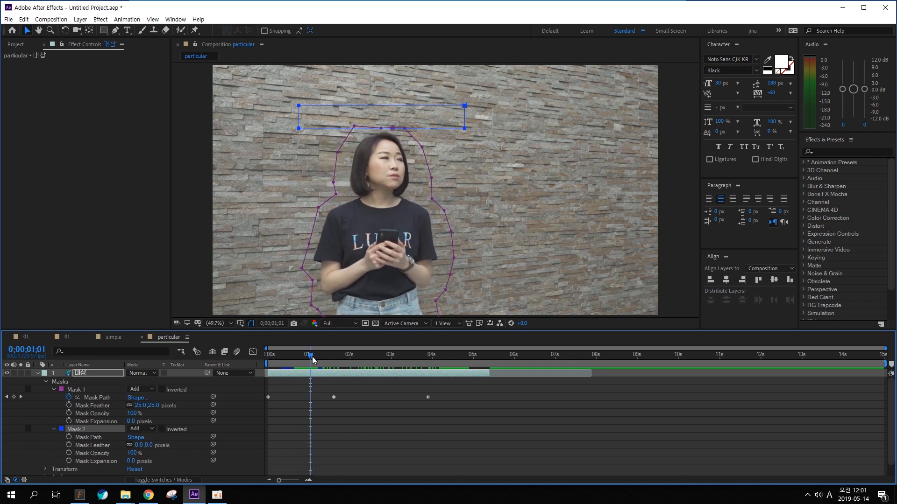
pyautogui.click(70, 437)
pyautogui.moveTo(314, 358); pyautogui.dragTo(456, 357)
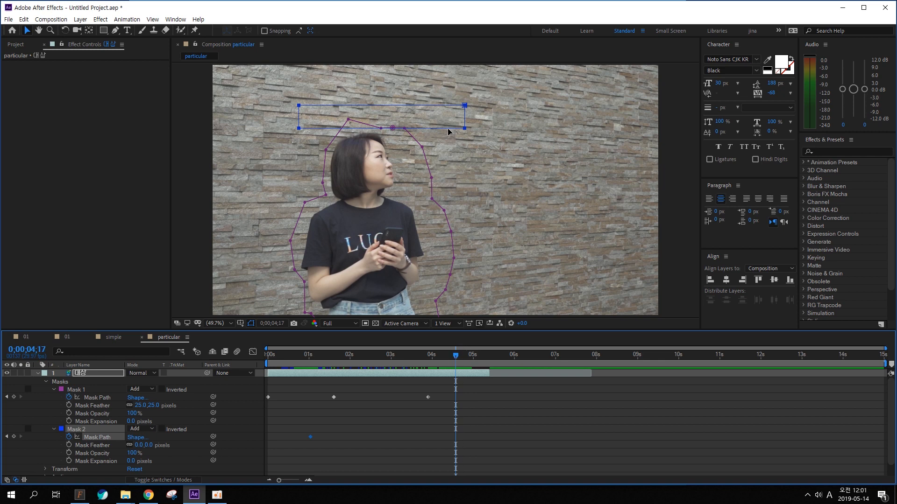
pyautogui.doubleClick(394, 124)
pyautogui.moveTo(394, 124); pyautogui.dragTo(387, 286)
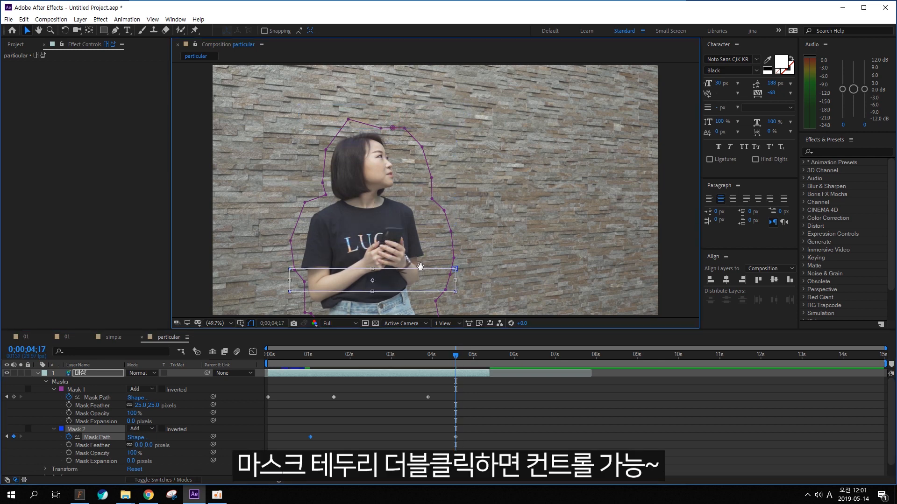
pyautogui.press('space')
pyautogui.moveTo(427, 316); pyautogui.dragTo(423, 253)
pyautogui.moveTo(408, 223); pyautogui.dragTo(410, 279)
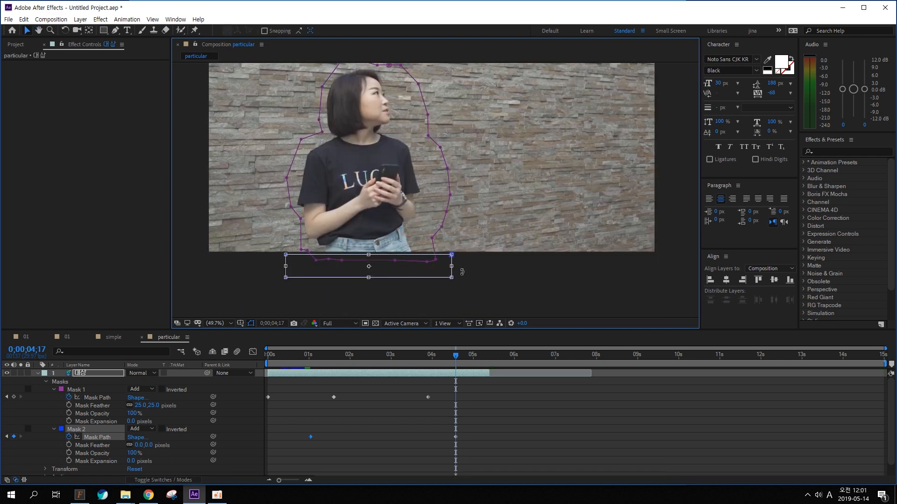
pyautogui.press('space')
pyautogui.moveTo(443, 253); pyautogui.dragTo(447, 295)
# Step: Set Mask 2's mode to Intersect and check the visible strip of the woman up to 0;00;03;20
pyautogui.moveTo(448, 355); pyautogui.dragTo(387, 365)
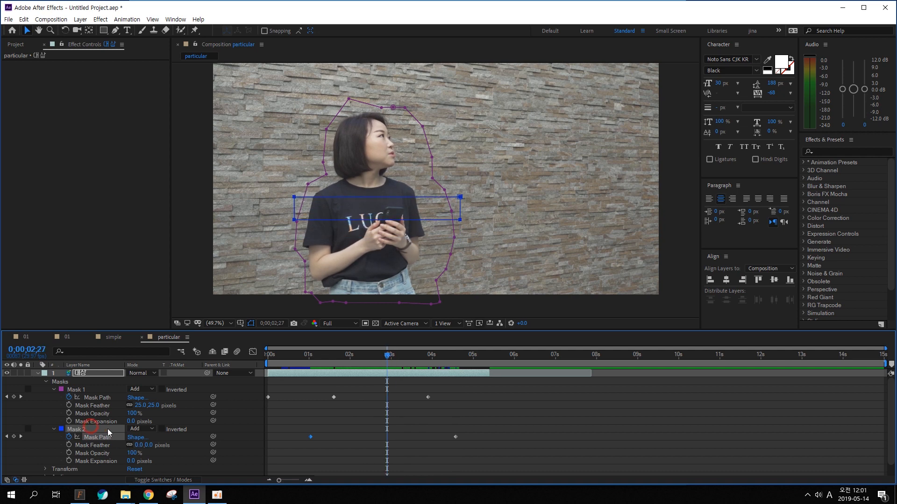
pyautogui.click(142, 429)
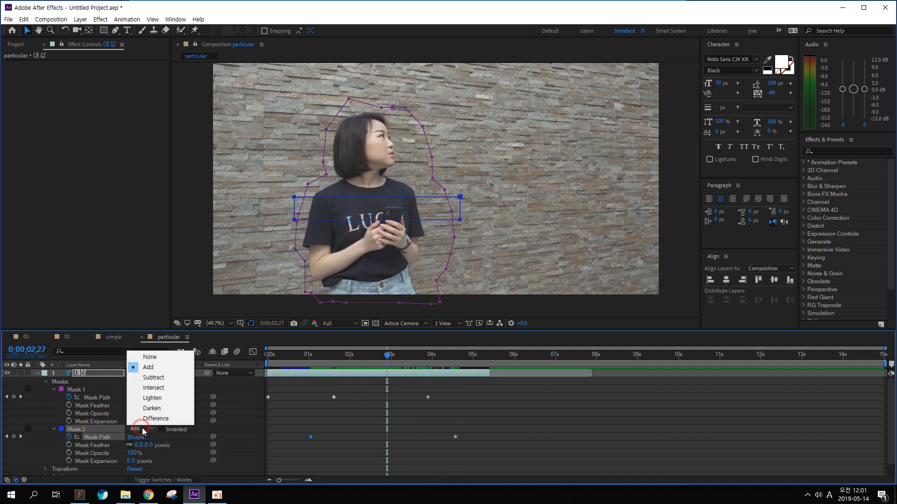
pyautogui.click(162, 388)
pyautogui.moveTo(387, 356); pyautogui.dragTo(418, 357)
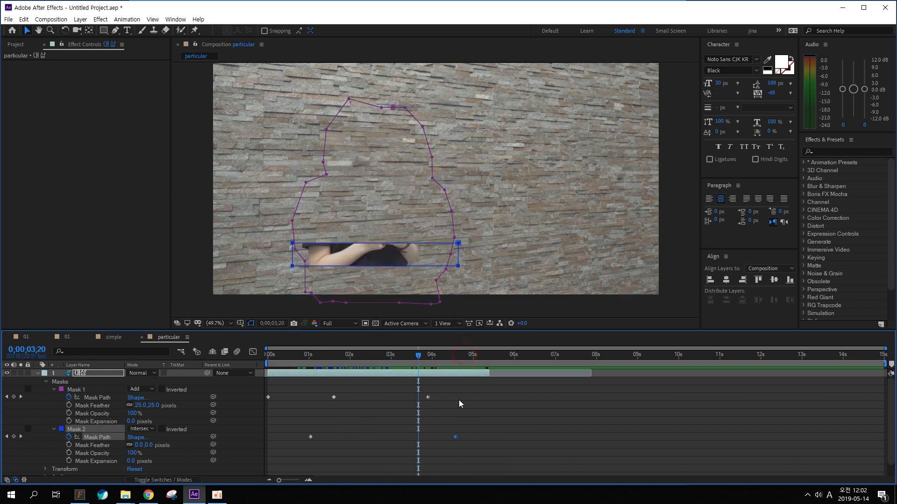
# Step: Move Mask 2's last path keyframe to the end of the 대상 layer, preview the descending strip, and collapse the layer
pyautogui.moveTo(455, 437); pyautogui.dragTo(491, 437)
pyautogui.moveTo(418, 356); pyautogui.dragTo(330, 360)
pyautogui.press('space')
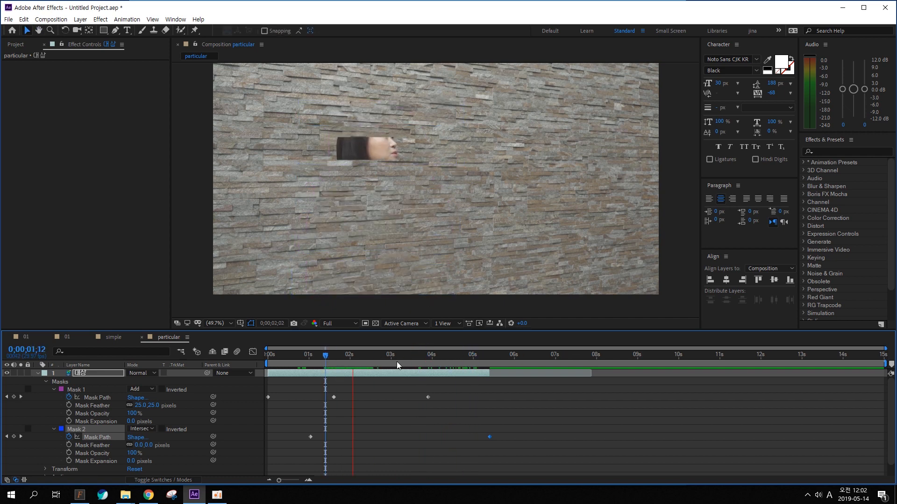
pyautogui.moveTo(492, 360); pyautogui.dragTo(310, 359)
pyautogui.press('space')
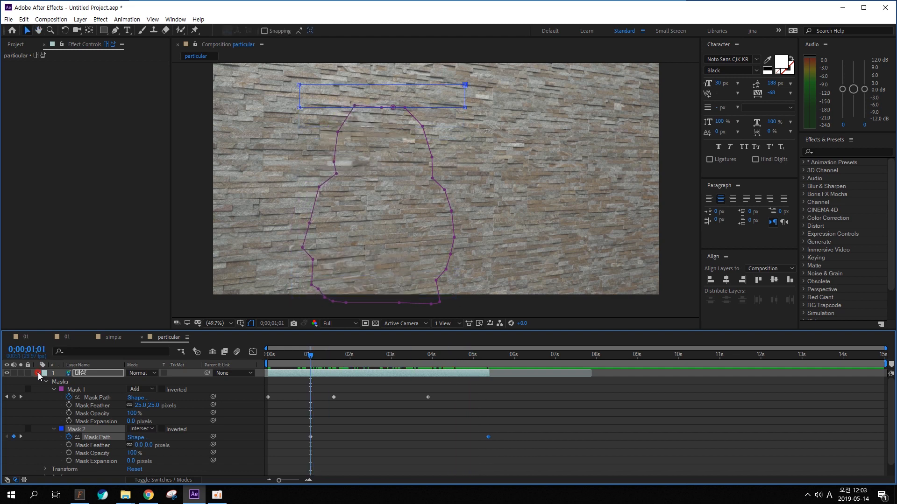
pyautogui.click(38, 373)
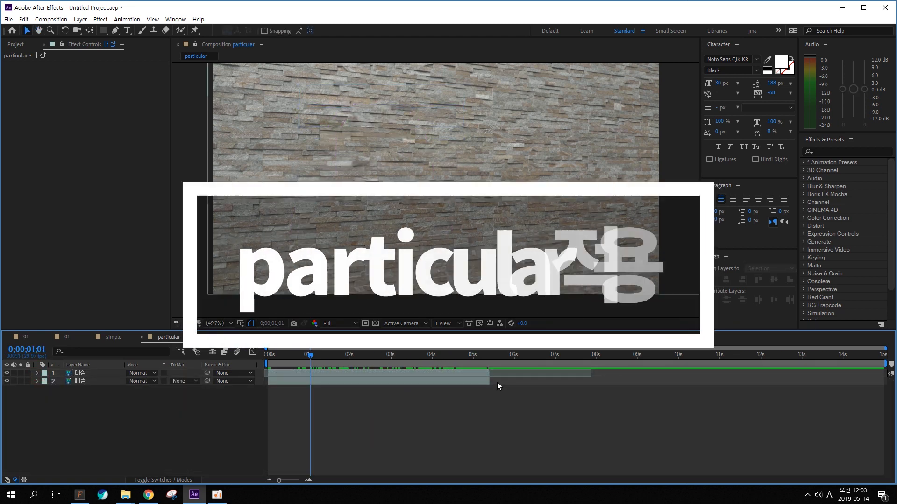
# Step: Create a 1920 × 1080 px red solid above the other layers and rename it particular
pyautogui.click(333, 386)
pyautogui.hotkey('ctrl', 'y')
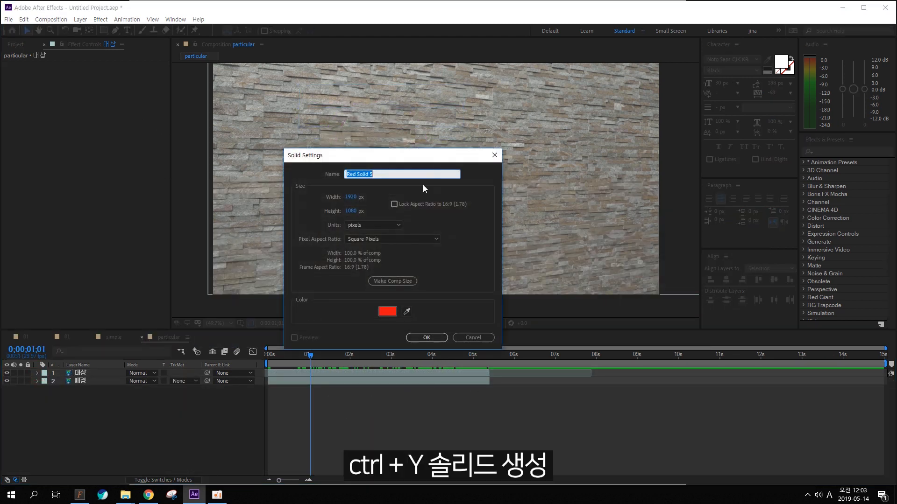
pyautogui.click(427, 339)
pyautogui.click(82, 424)
pyautogui.click(91, 373)
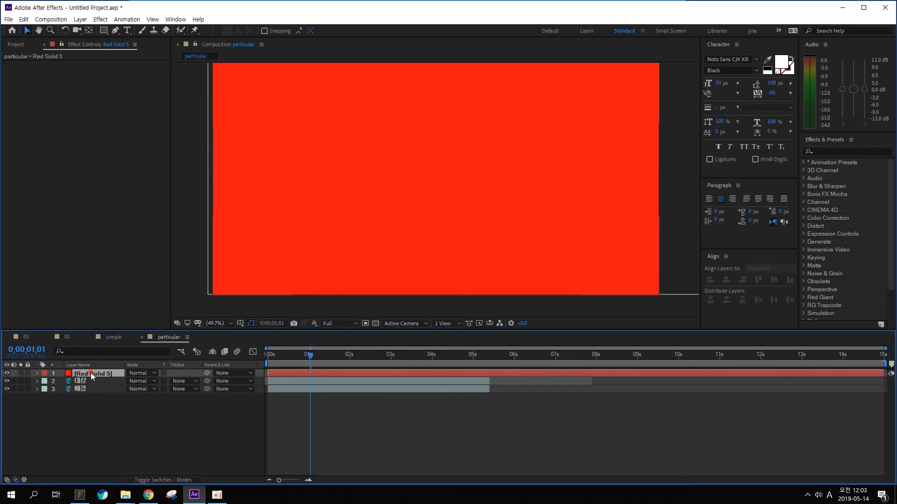
pyautogui.press('Return')
pyautogui.write('particular')
pyautogui.press('Return')
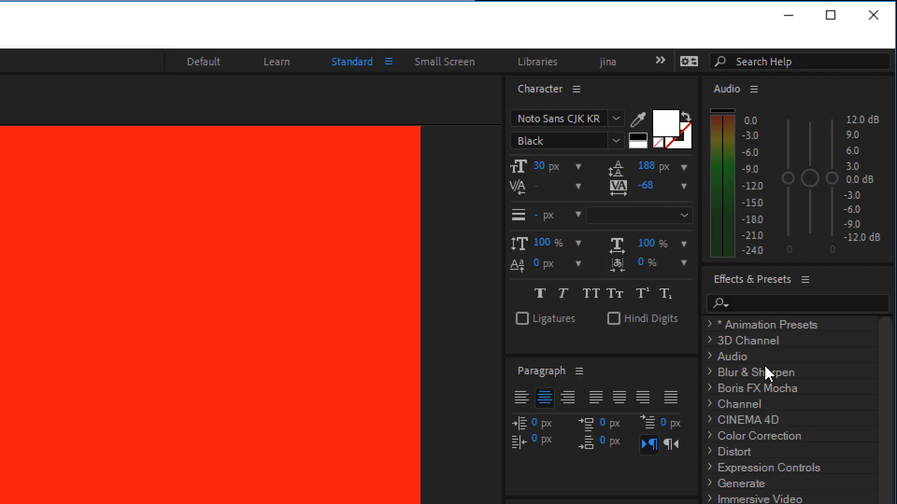
# Step: Find the RG Trapcode Particular effect and apply it to the particular solid
pyautogui.click(826, 152)
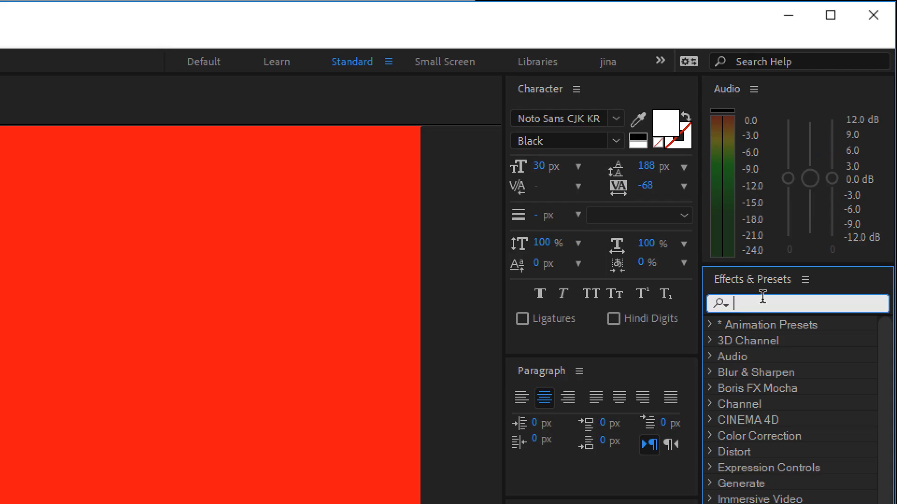
pyautogui.write('parti')
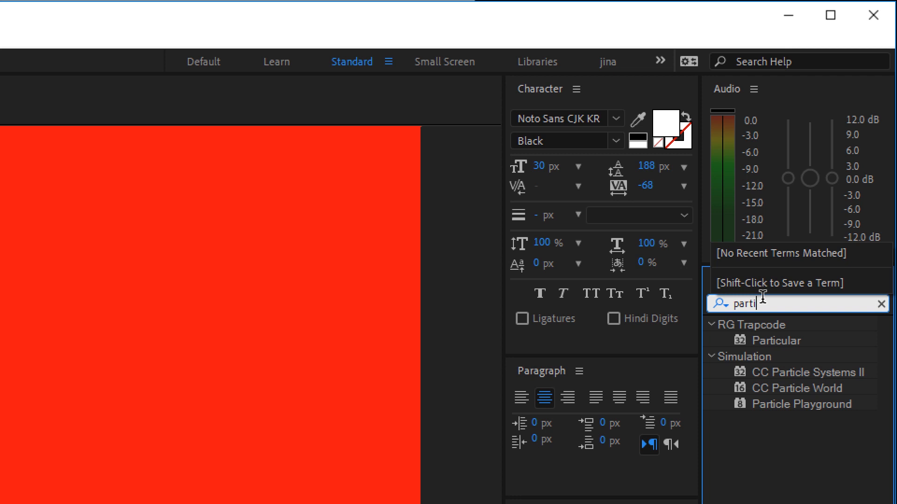
pyautogui.click(781, 340)
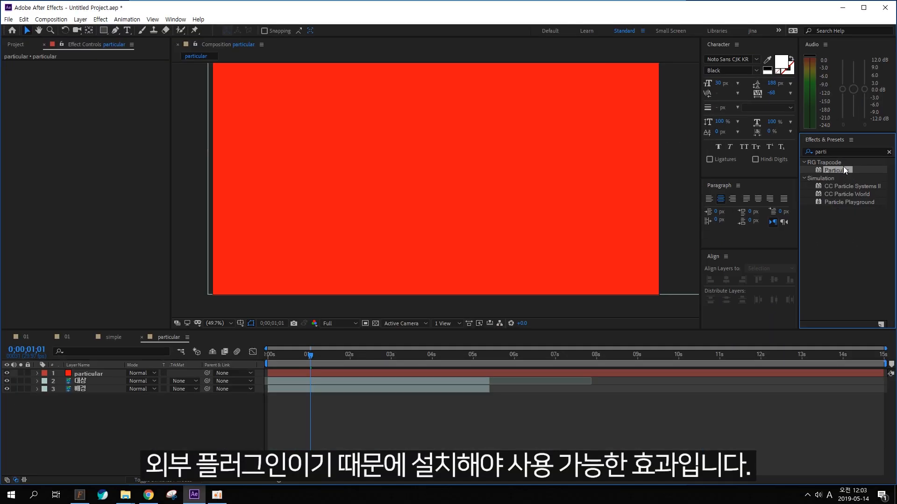
pyautogui.moveTo(843, 167); pyautogui.dragTo(393, 174)
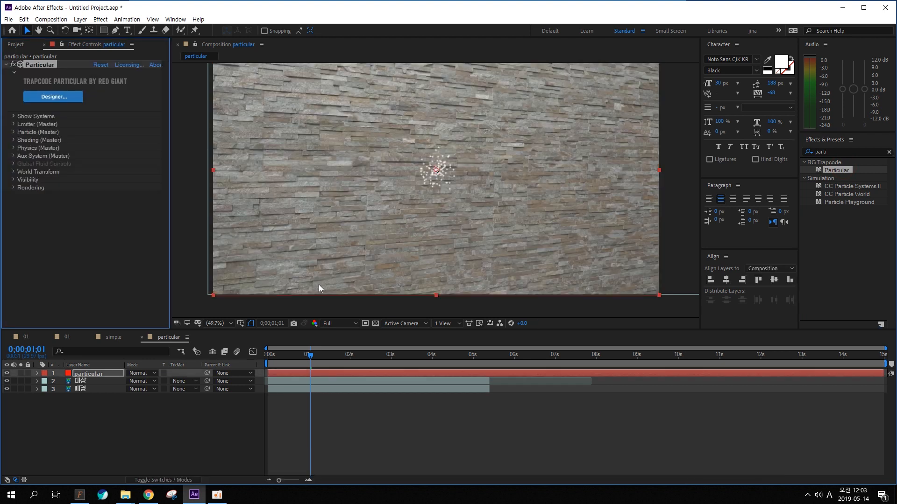
# Step: Examine Particular's Emitter and Particle settings and how the default emitter sends out particles around 0;00;01;01
pyautogui.click(310, 356)
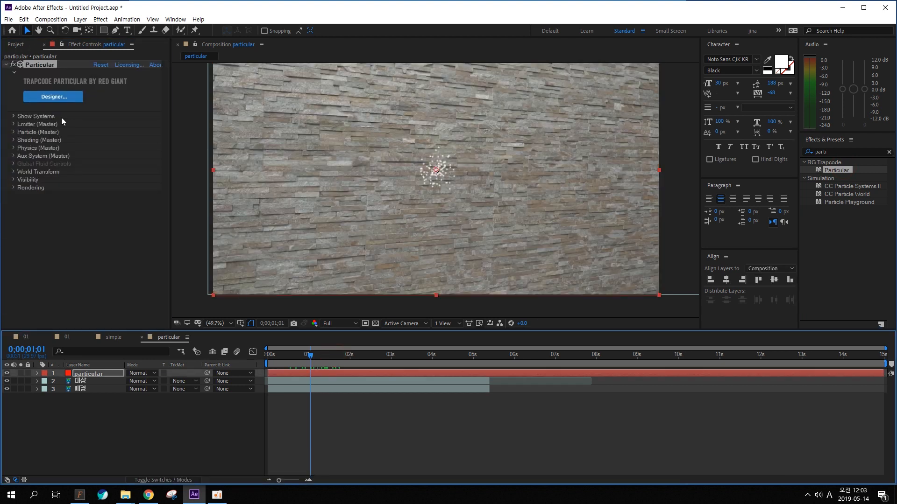
pyautogui.click(15, 124)
pyautogui.click(14, 125)
pyautogui.click(14, 133)
pyautogui.click(15, 133)
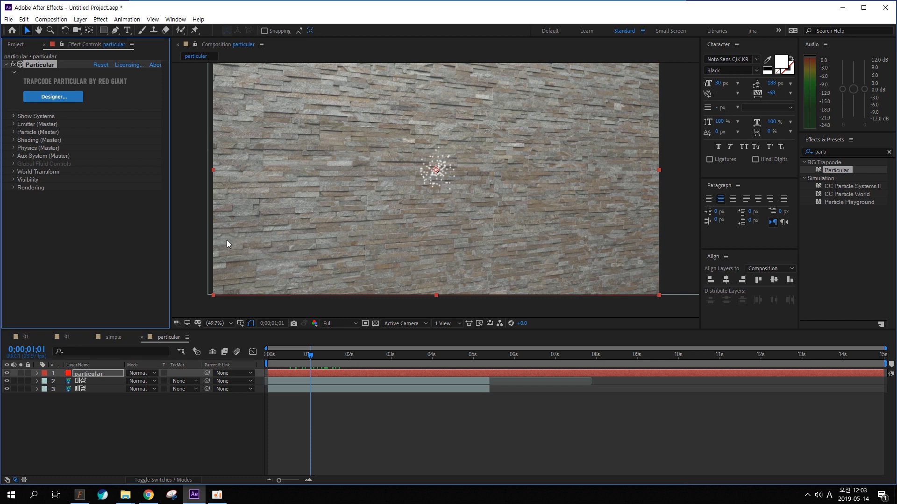
pyautogui.moveTo(299, 355); pyautogui.dragTo(324, 357)
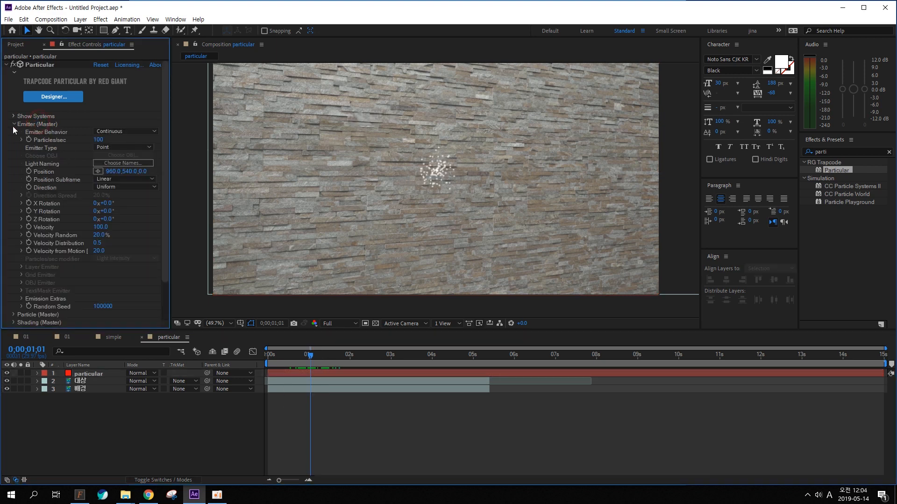
pyautogui.click(15, 124)
pyautogui.click(15, 124)
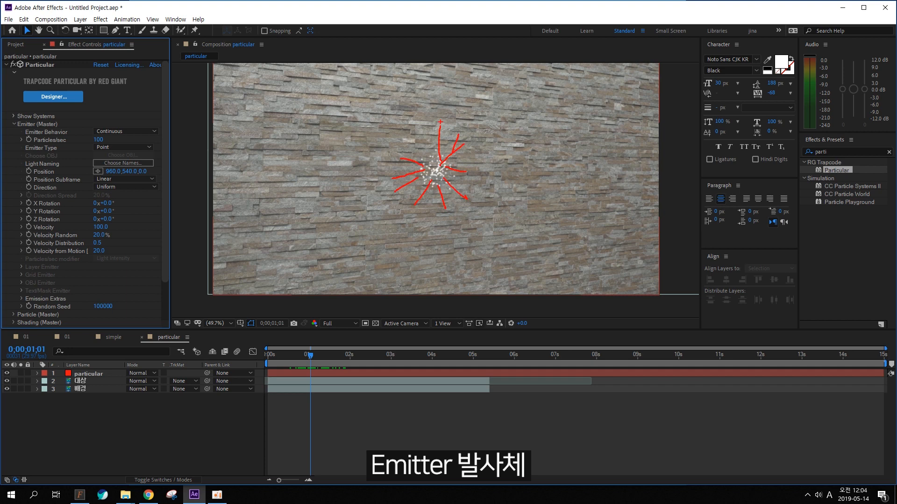
pyautogui.press('Escape')
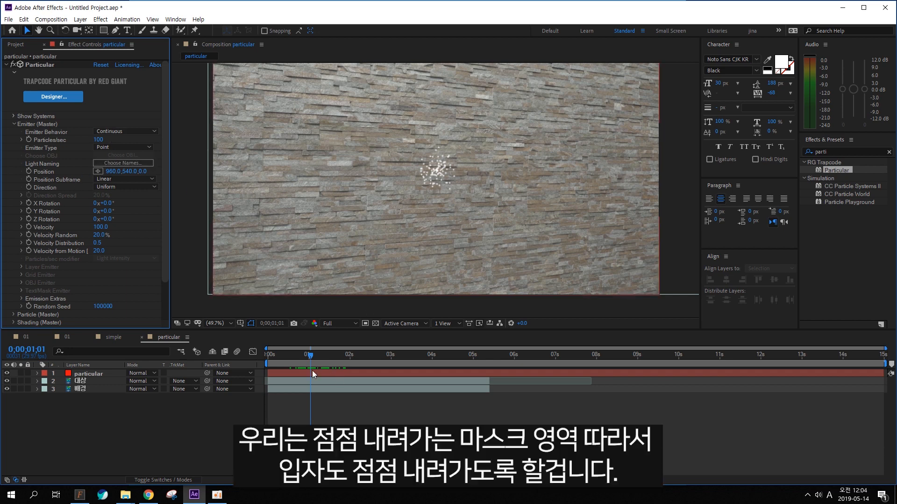
# Step: At 0;00;02;28, set Particular's Emitter Type to Layer
pyautogui.moveTo(310, 356); pyautogui.dragTo(398, 350)
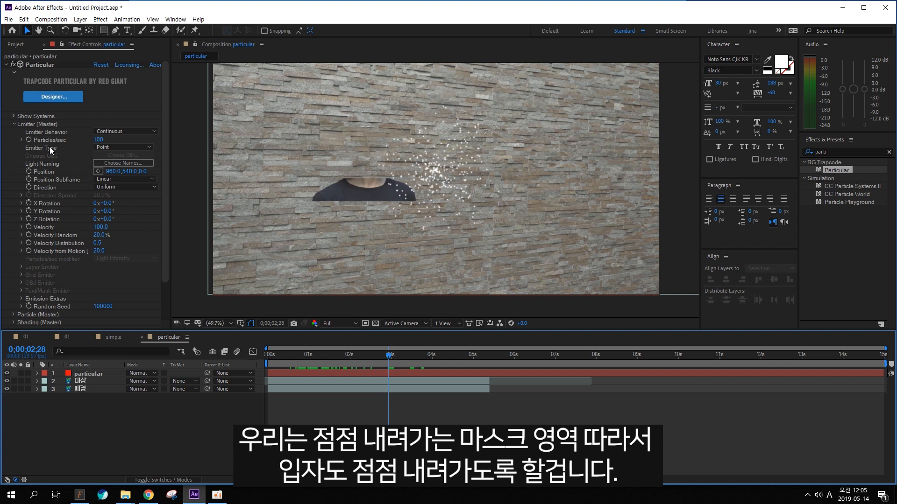
pyautogui.click(124, 148)
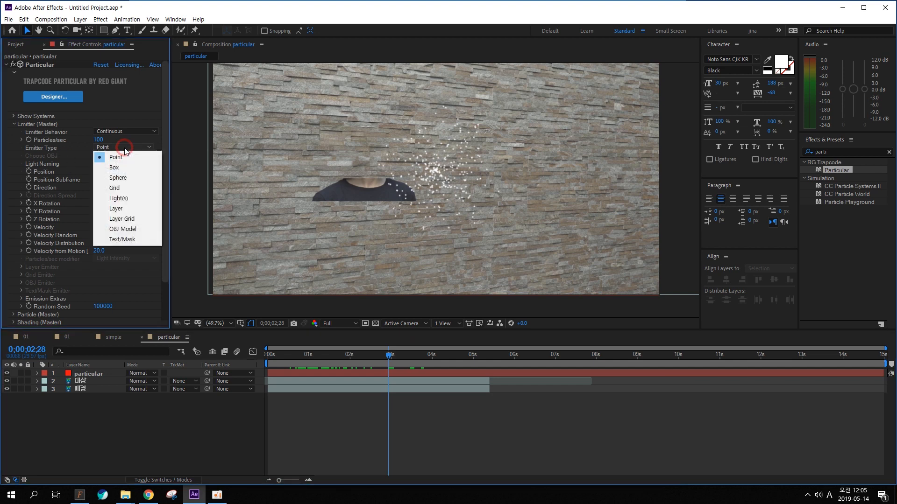
pyautogui.click(128, 209)
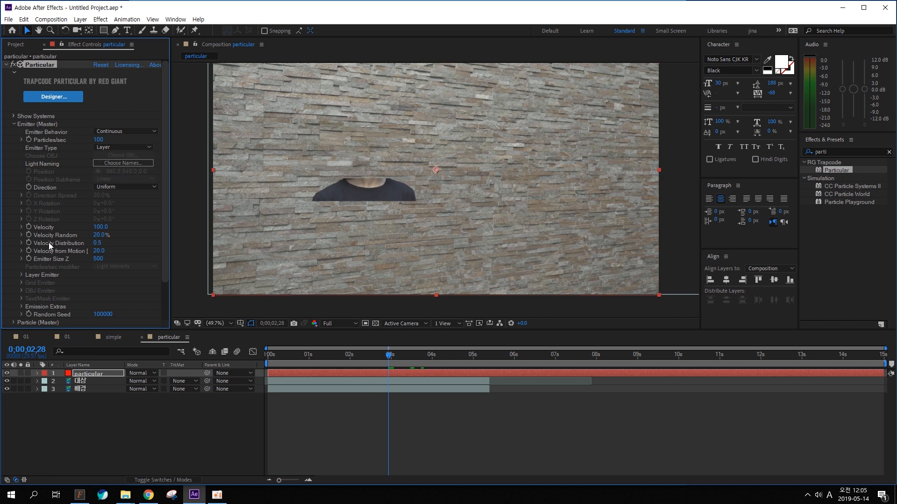
# Step: Try to assign the 대상 layer as the source in Particular's Layer Emitter settings
pyautogui.scroll(-1, 49, 247)
pyautogui.click(21, 254)
pyautogui.click(113, 262)
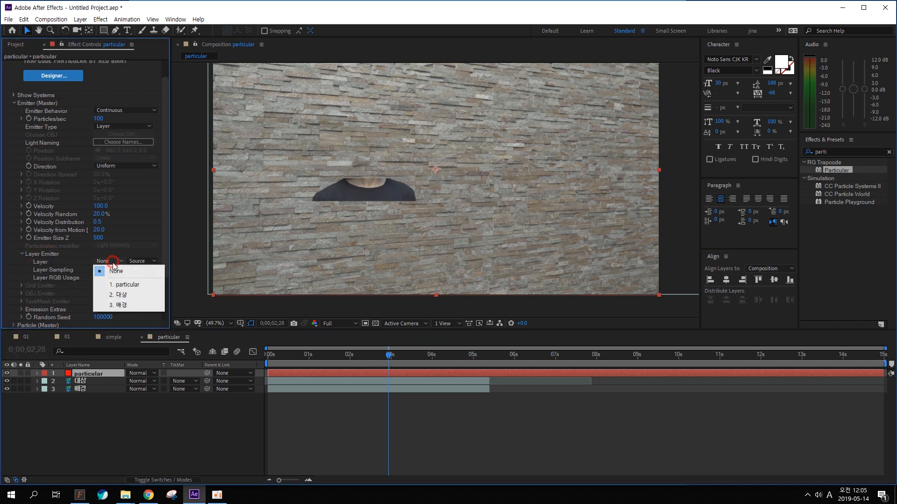
pyautogui.click(121, 294)
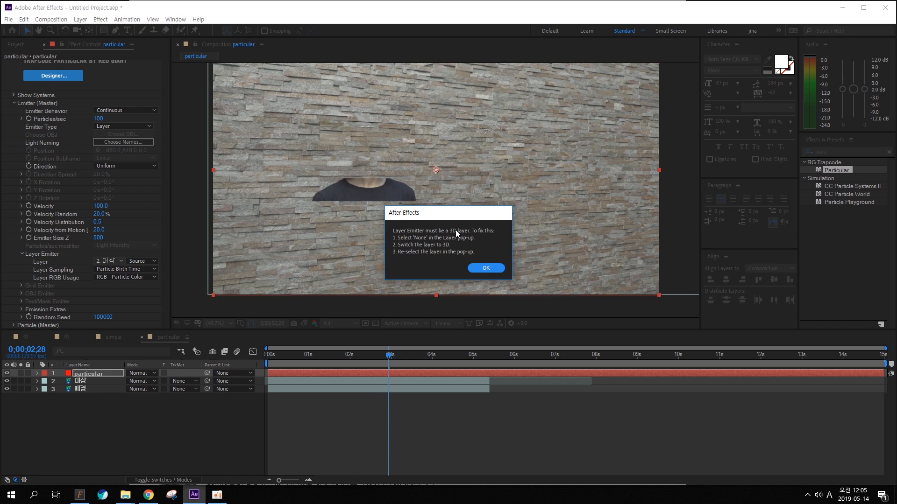
pyautogui.click(486, 269)
# Step: Turn the 대상 layer into a 3D layer
pyautogui.click(162, 480)
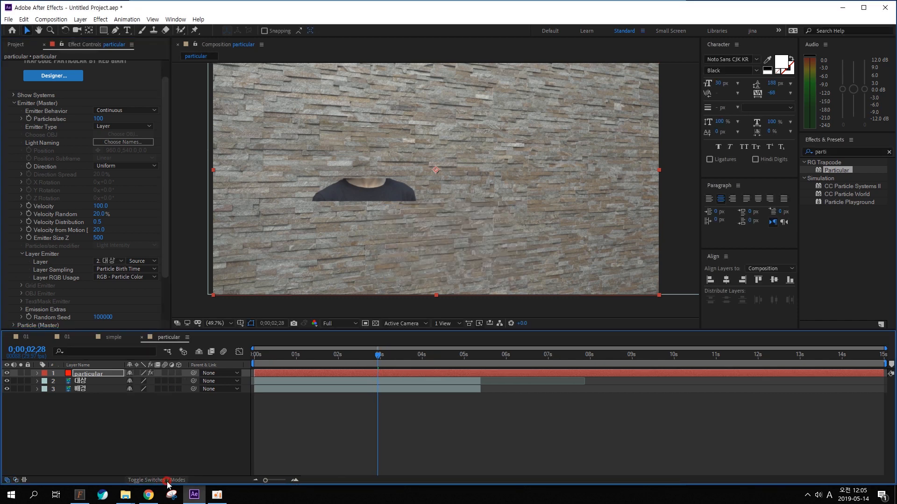
pyautogui.click(108, 380)
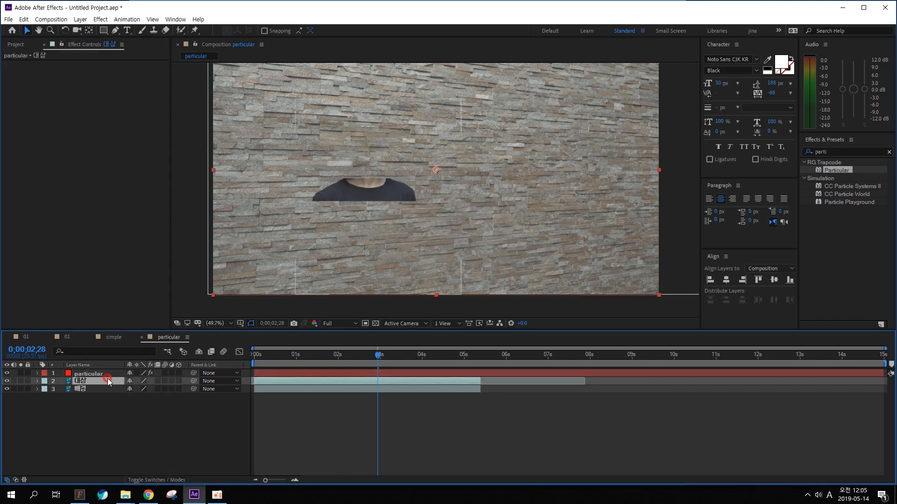
pyautogui.click(179, 382)
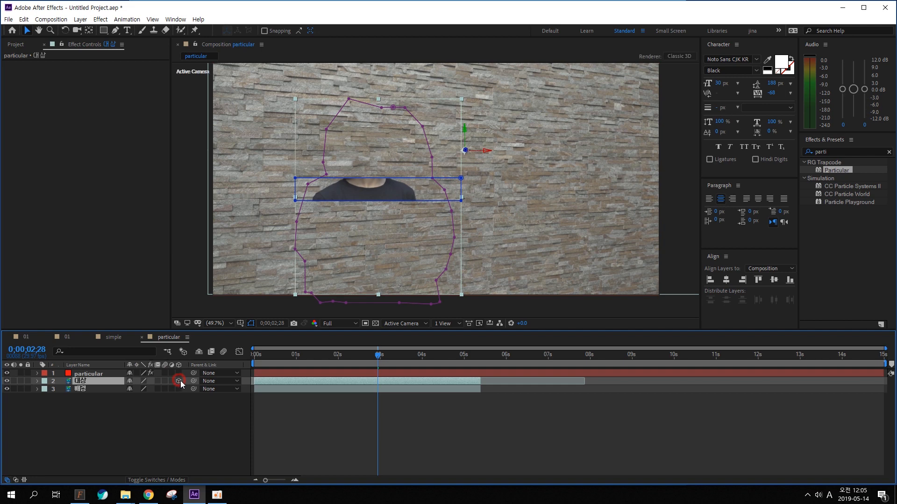
# Step: Set the particular solid's Layer Emitter to use the 대상 layer's Masks, and check the emission around 0;00;03;03
pyautogui.click(333, 373)
pyautogui.moveTo(166, 251); pyautogui.dragTo(167, 263)
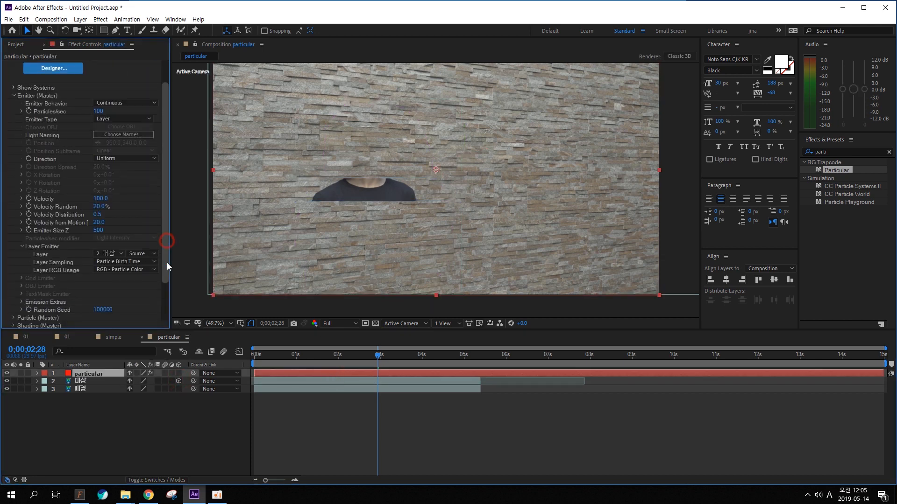
pyautogui.click(142, 253)
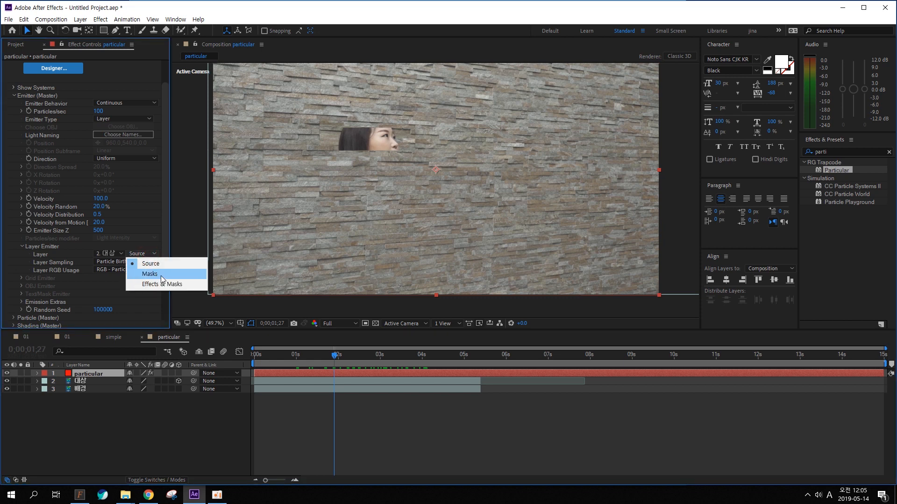
pyautogui.click(160, 275)
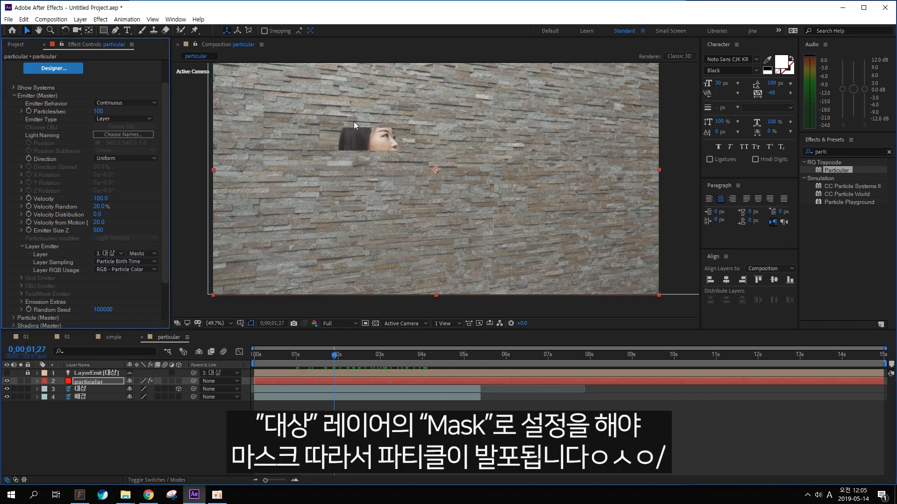
pyautogui.moveTo(343, 360); pyautogui.dragTo(384, 356)
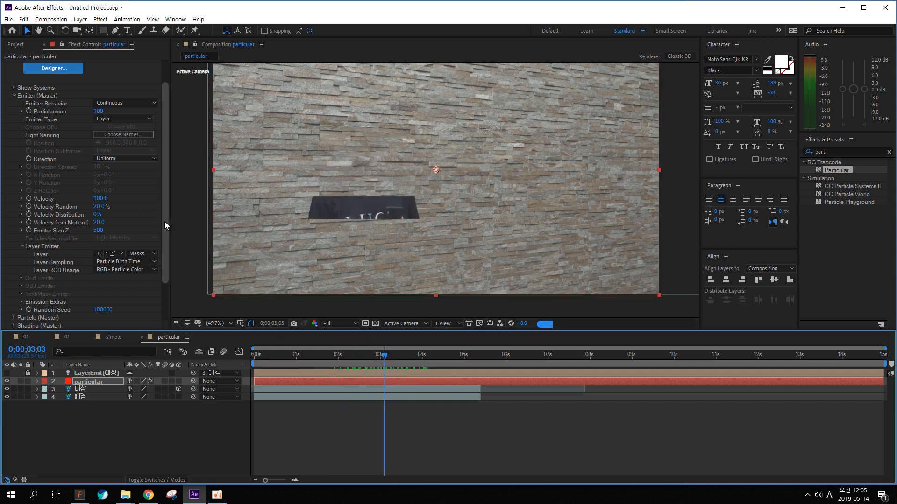
# Step: Set the emitter's Particles/sec to 15000
pyautogui.moveTo(165, 220); pyautogui.dragTo(162, 147)
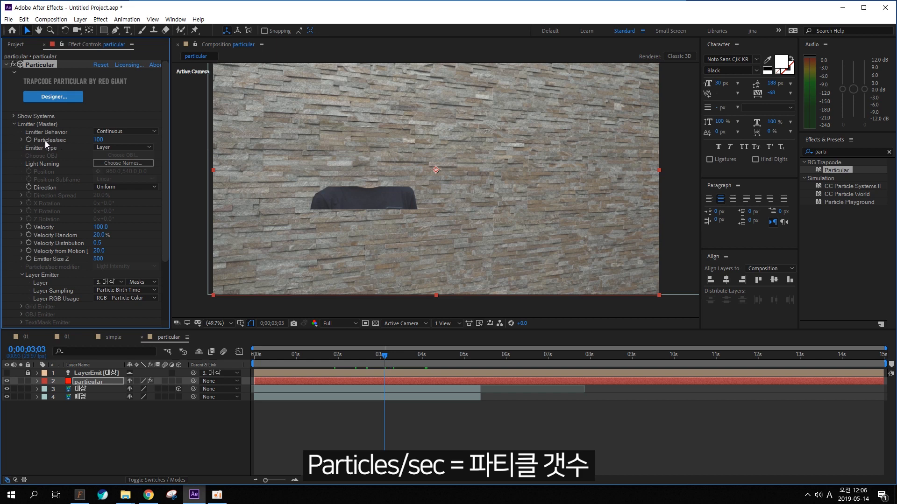
pyautogui.click(101, 140)
pyautogui.write('1500')
pyautogui.write('0')
pyautogui.press('Return')
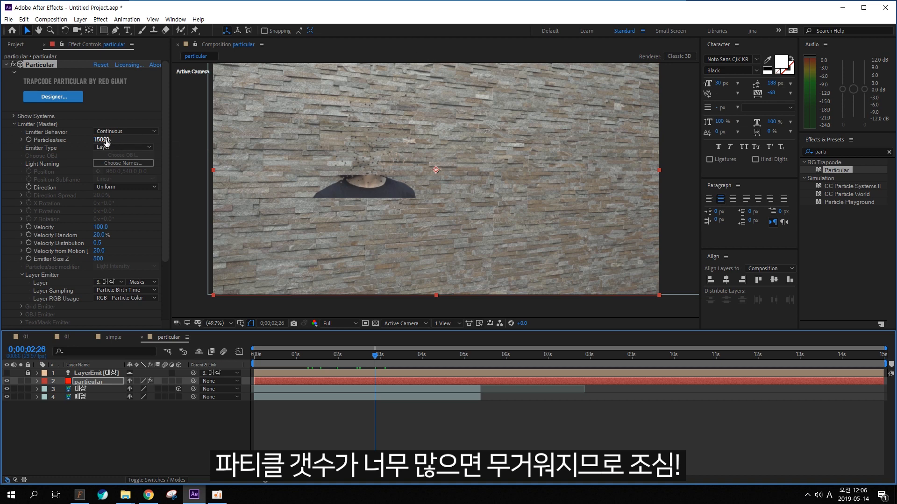
# Step: Change Particular's Particle Type to Cloudlet
pyautogui.click(14, 124)
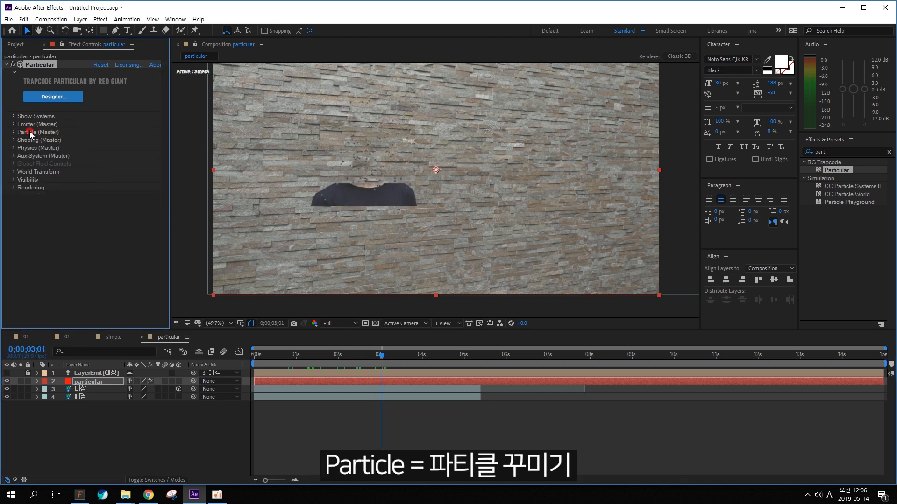
pyautogui.click(14, 132)
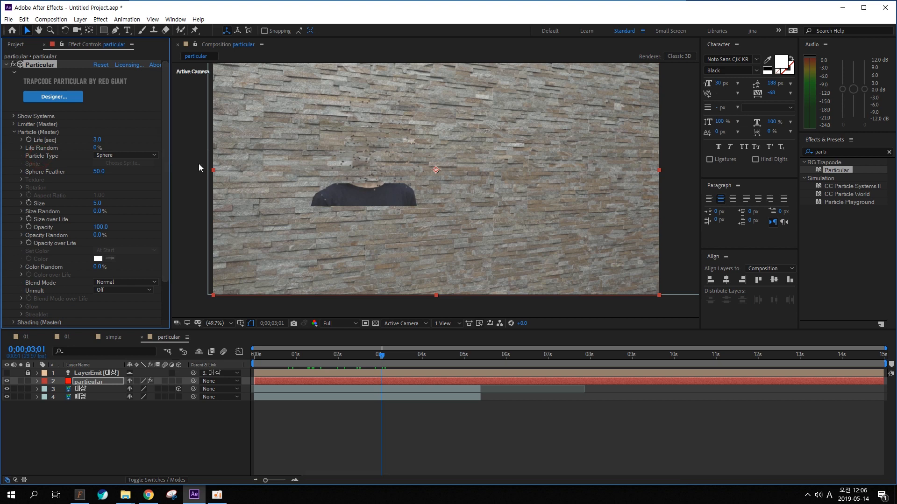
pyautogui.click(131, 154)
pyautogui.click(129, 200)
# Step: Try a particle Life of 10 seconds, and settle on 5 seconds
pyautogui.click(39, 140)
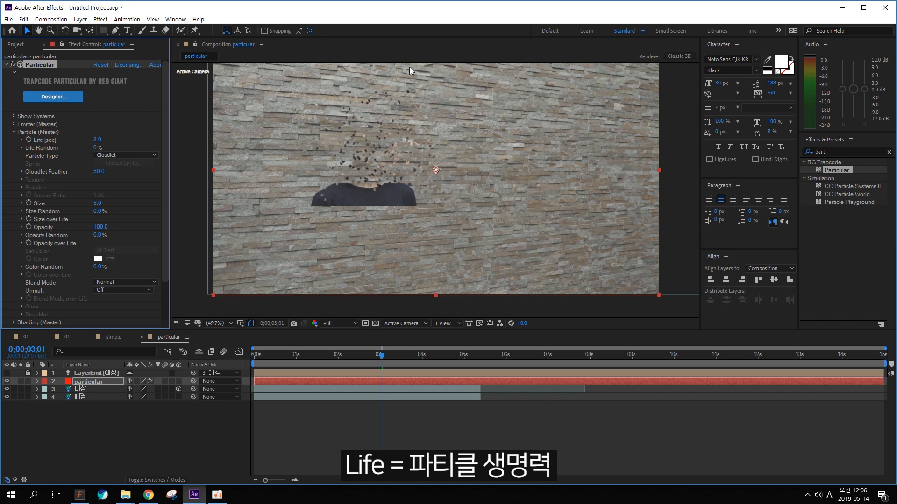
pyautogui.click(97, 139)
pyautogui.write('10')
pyautogui.press('Return')
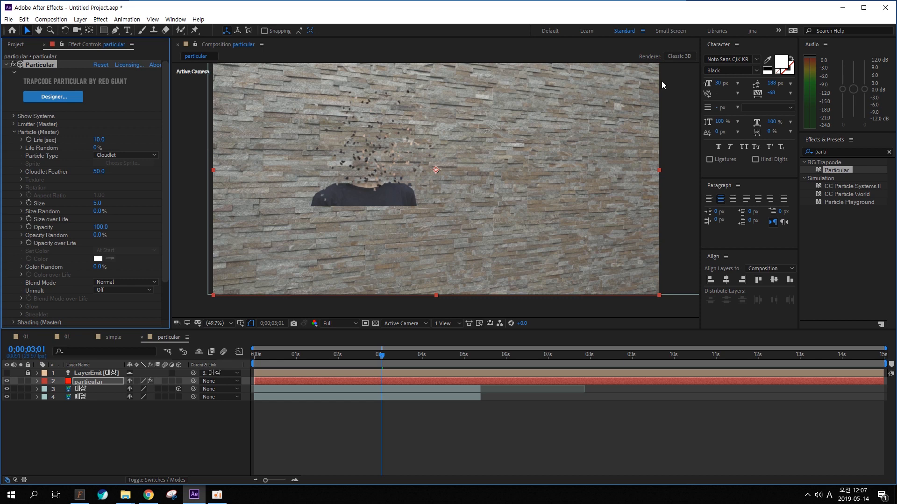
pyautogui.click(99, 139)
pyautogui.write('3')
pyautogui.press('Return')
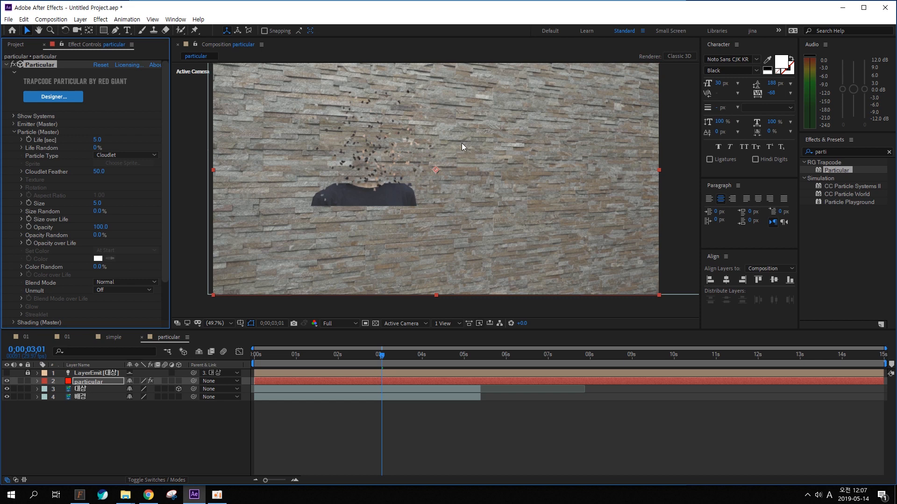
# Step: Try particle Size values of 51 and 3, and settle on 4
pyautogui.scroll(-2, 40, 175)
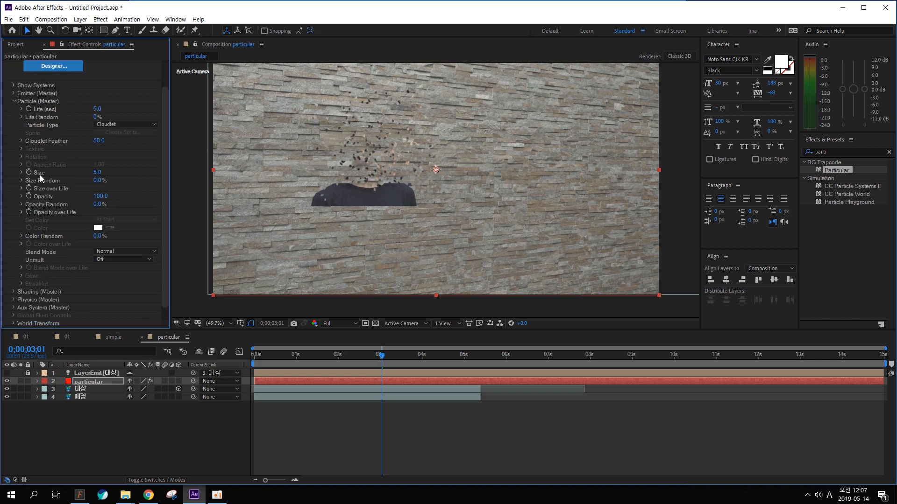
pyautogui.moveTo(98, 174); pyautogui.dragTo(120, 174)
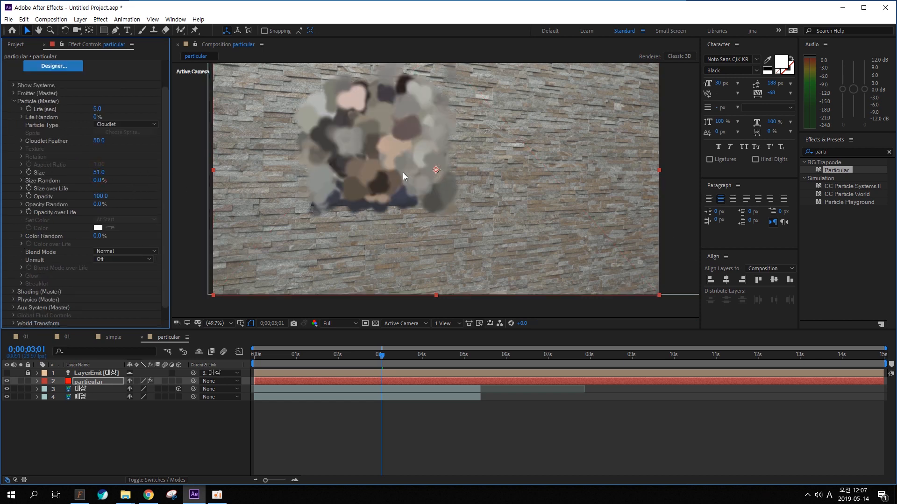
pyautogui.click(103, 171)
pyautogui.write('3')
pyautogui.press('Return')
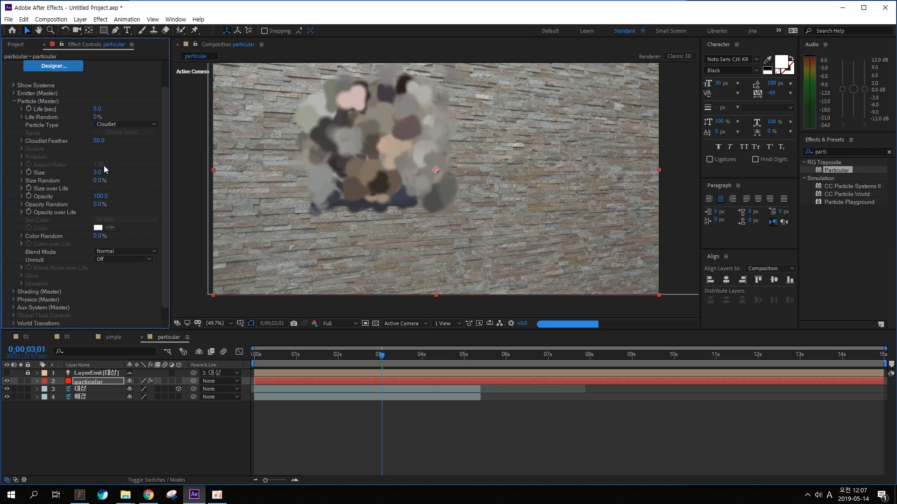
pyautogui.click(97, 172)
pyautogui.write('4')
pyautogui.press('Return')
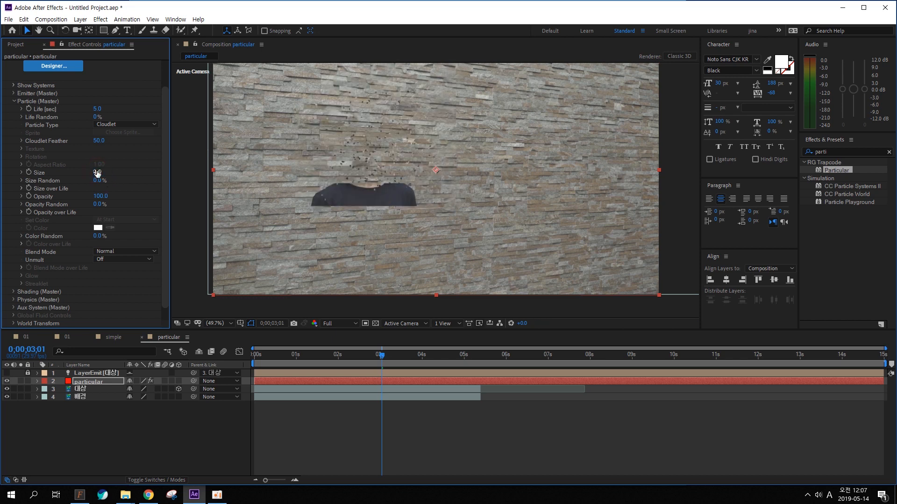
# Step: Set the particles' Size Random to 100%
pyautogui.click(100, 180)
pyautogui.write('100')
pyautogui.press('Return')
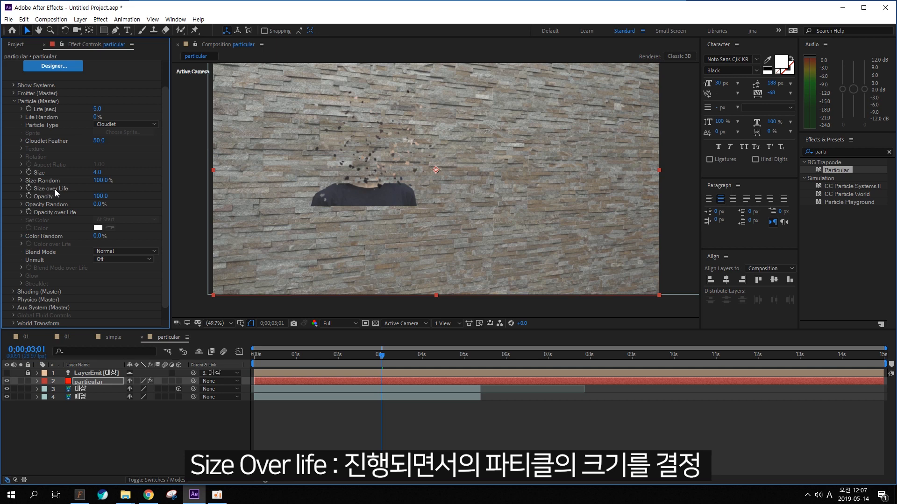
# Step: Apply the straight falling preset curve to Size over Life so particles shrink from start to end
pyautogui.click(21, 189)
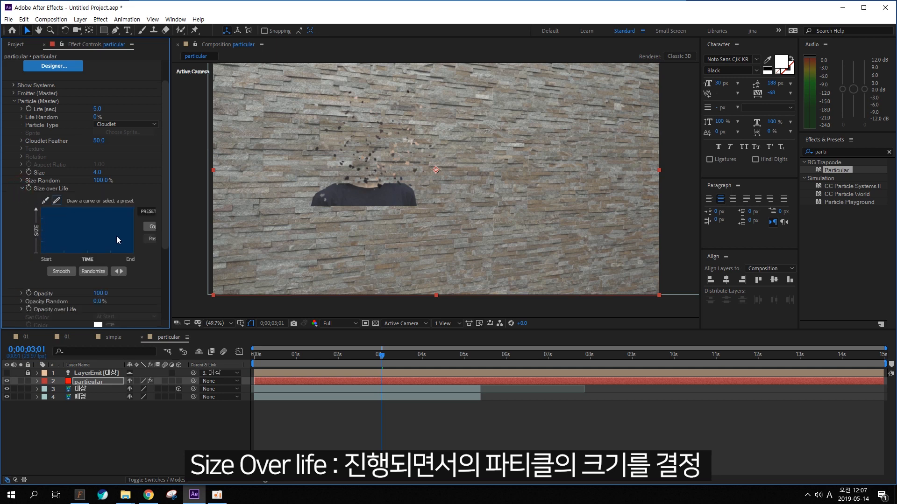
pyautogui.moveTo(170, 226); pyautogui.dragTo(174, 225)
pyautogui.moveTo(171, 217); pyautogui.dragTo(197, 217)
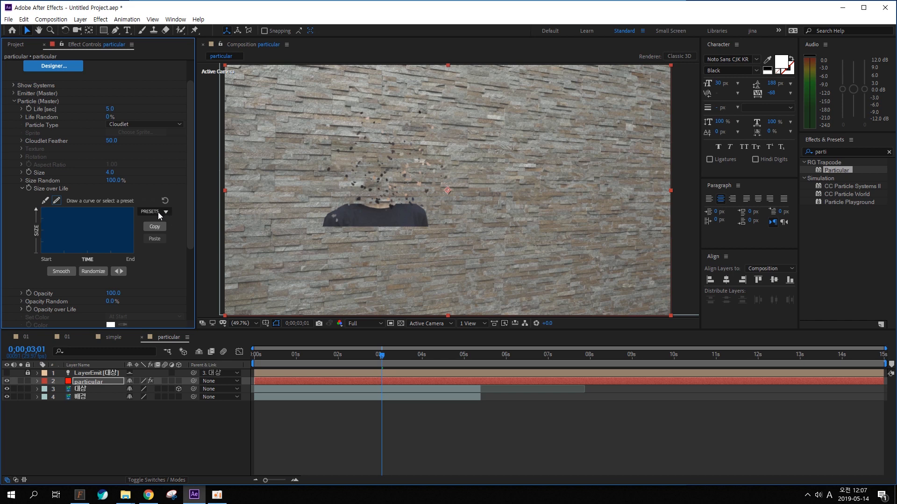
pyautogui.click(157, 212)
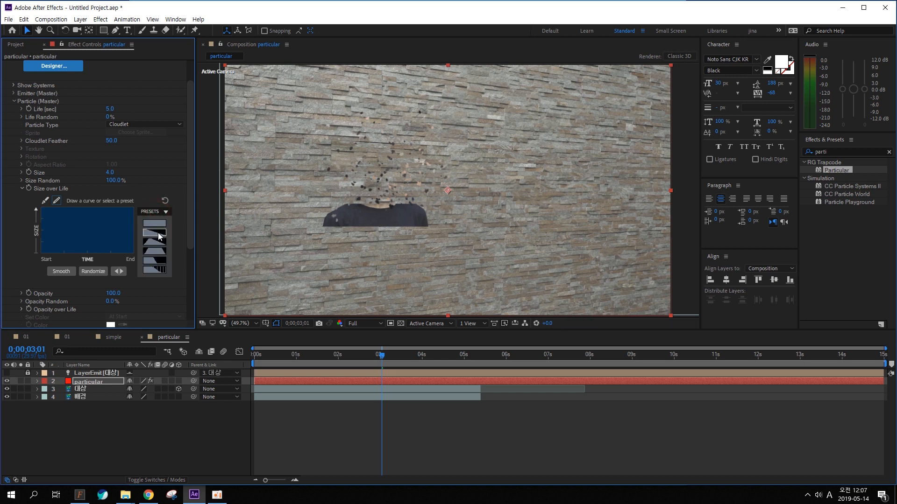
pyautogui.click(158, 233)
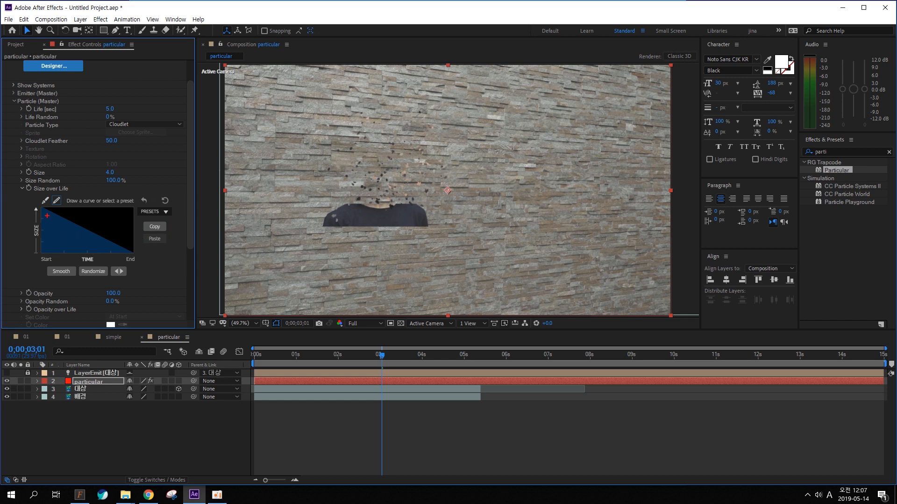
pyautogui.moveTo(45, 209)
pyautogui.mouseDown()
pyautogui.moveTo(136, 253)
pyautogui.moveTo(129, 245)
pyautogui.moveTo(123, 261)
pyautogui.mouseUp()
pyautogui.press('Escape')
# Step: Play the animation to about 0;00;04;12 and examine how the particles change size as they move away from the strip
pyautogui.press('space')
pyautogui.moveTo(375, 258)
pyautogui.mouseDown()
pyautogui.moveTo(357, 256)
pyautogui.moveTo(381, 247)
pyautogui.mouseUp()
pyautogui.moveTo(419, 120)
pyautogui.mouseDown()
pyautogui.moveTo(411, 124)
pyautogui.moveTo(419, 115)
pyautogui.mouseUp()
pyautogui.moveTo(437, 86); pyautogui.dragTo(438, 82)
pyautogui.press('Escape')
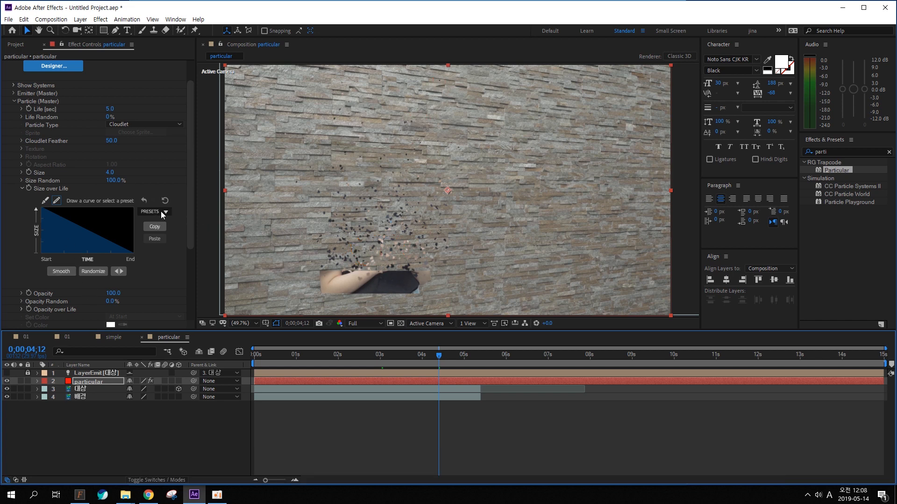
# Step: Try an Opacity Random of 81% on the particles, and undo it
pyautogui.click(22, 188)
pyautogui.scroll(-1, 61, 186)
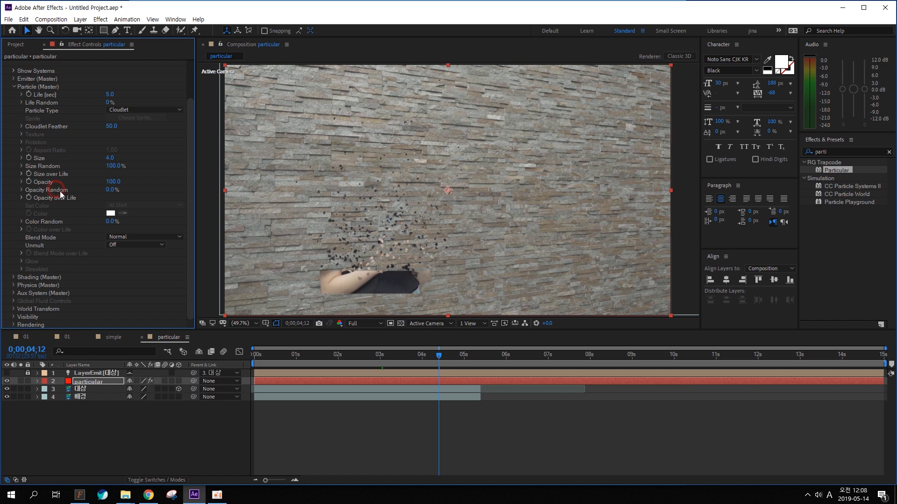
pyautogui.moveTo(111, 192); pyautogui.dragTo(150, 189)
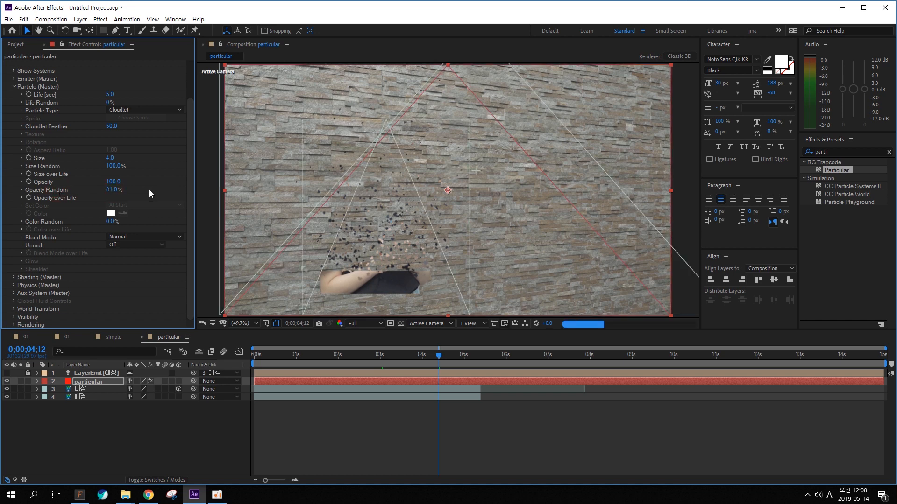
pyautogui.hotkey('ctrl', 'z')
# Step: Try a Gravity of 10 in Particular's Physics settings and examine the particles' direction
pyautogui.scroll(3, 29, 112)
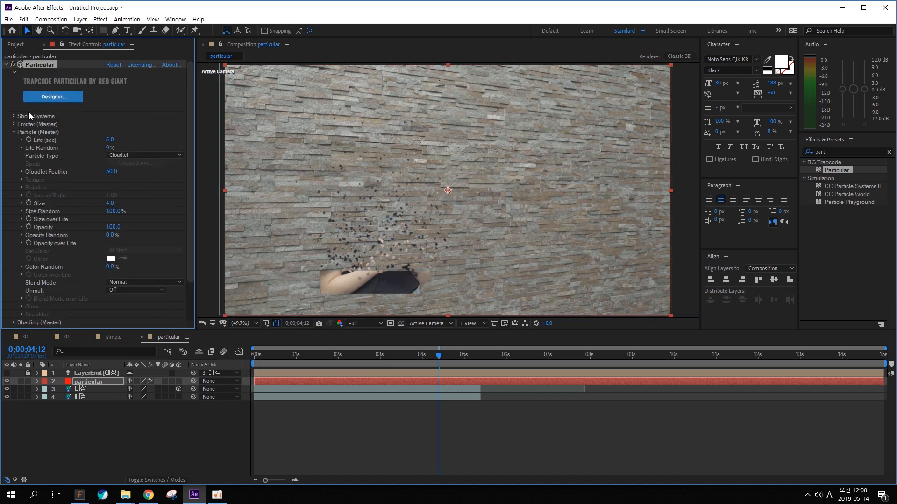
pyautogui.click(14, 132)
pyautogui.click(14, 148)
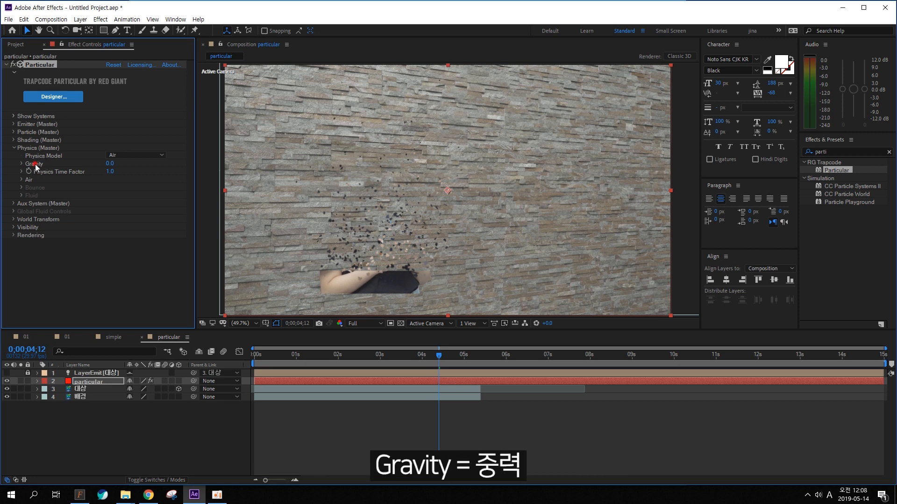
pyautogui.click(110, 164)
pyautogui.write('10')
pyautogui.press('Return')
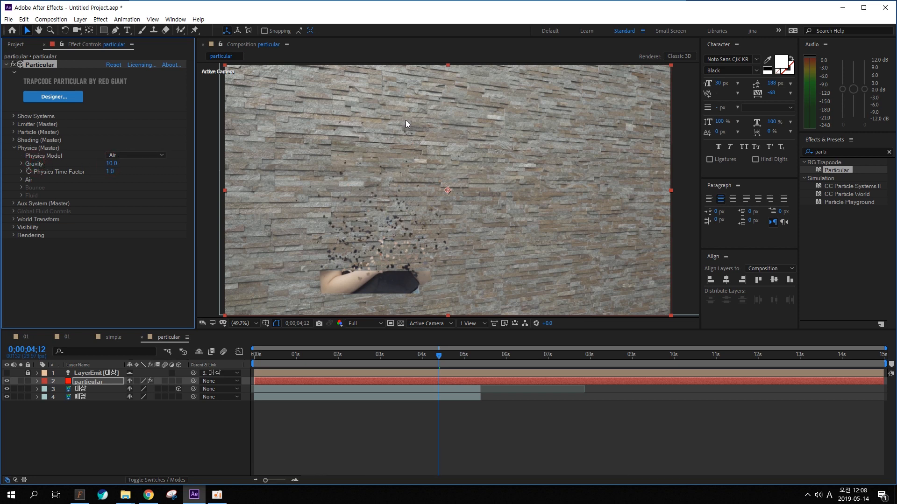
pyautogui.hotkey('ctrl', '2')
pyautogui.moveTo(422, 179); pyautogui.dragTo(470, 267)
pyautogui.moveTo(434, 243); pyautogui.dragTo(526, 194)
pyautogui.press('Escape')
# Step: Try a Gravity of -10 and examine the particles' direction
pyautogui.click(111, 163)
pyautogui.write('-10')
pyautogui.press('Return')
pyautogui.moveTo(422, 273)
pyautogui.mouseDown()
pyautogui.moveTo(430, 250)
pyautogui.moveTo(407, 135)
pyautogui.moveTo(408, 175)
pyautogui.moveTo(441, 149)
pyautogui.mouseUp()
pyautogui.press('Escape')
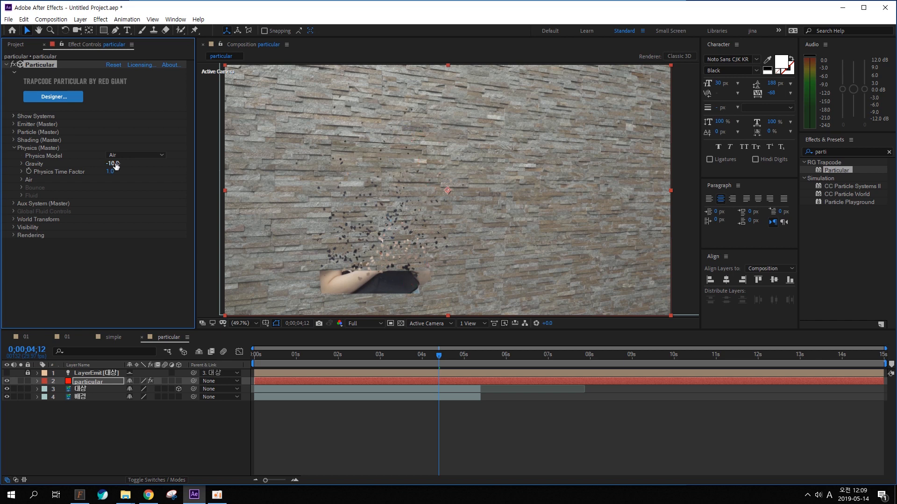
# Step: Set the Physics Gravity to 20 and preview the particle motion
pyautogui.click(114, 164)
pyautogui.write('20')
pyautogui.press('Return')
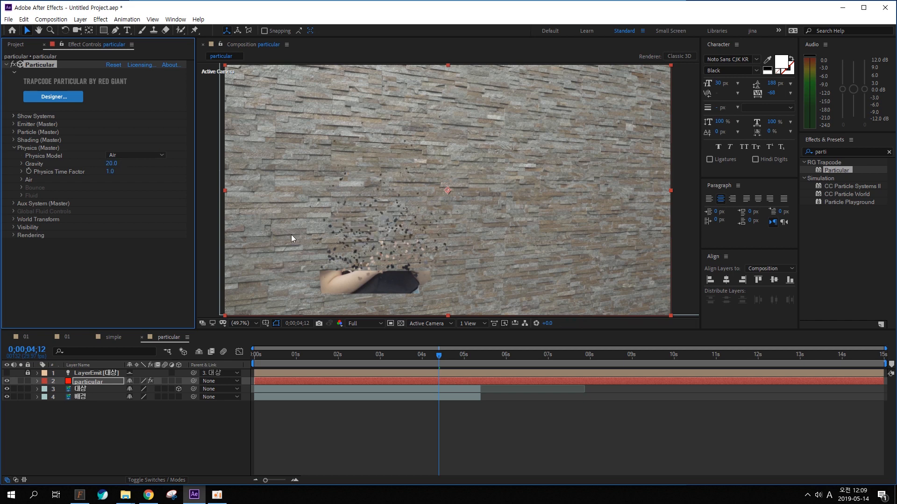
pyautogui.press('space')
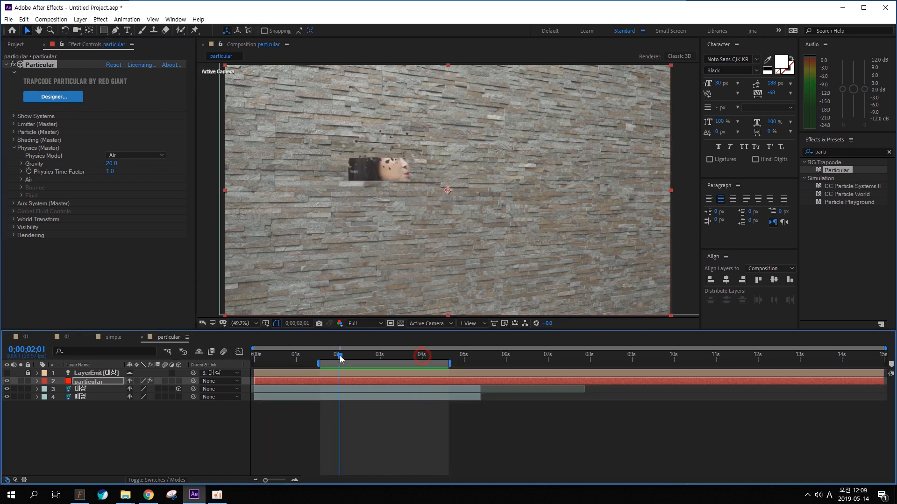
pyautogui.press('space')
# Step: Set the Physics Time Factor to 5 and preview the particles' speed
pyautogui.click(55, 173)
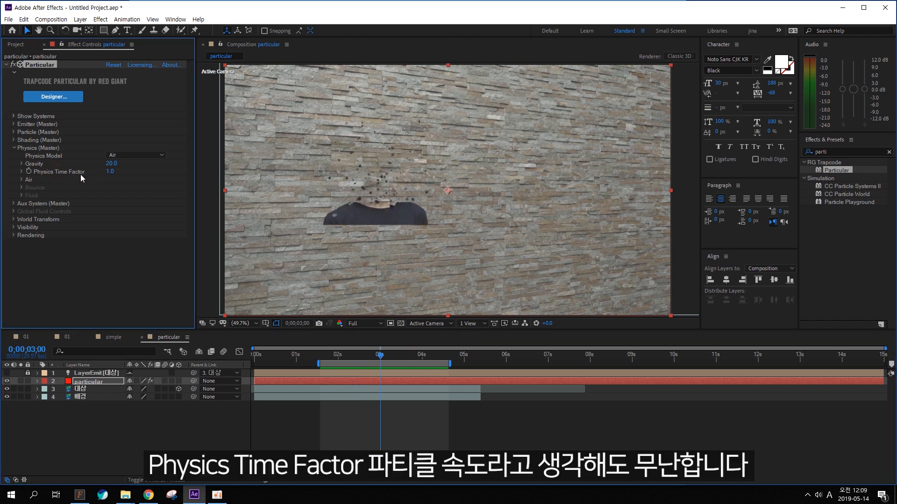
pyautogui.moveTo(361, 202); pyautogui.dragTo(374, 185)
pyautogui.moveTo(364, 215); pyautogui.dragTo(391, 187)
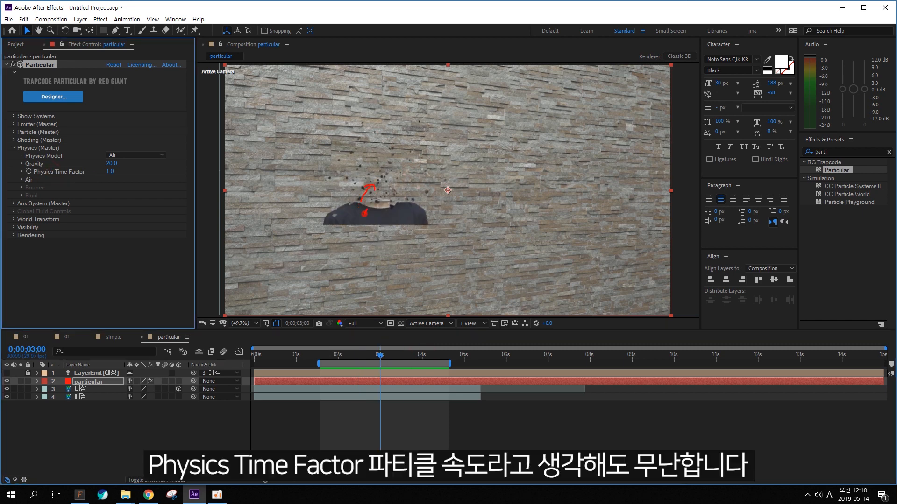
pyautogui.moveTo(382, 190); pyautogui.dragTo(391, 201)
pyautogui.click(110, 172)
pyautogui.write('5')
pyautogui.press('Return')
pyautogui.press('space')
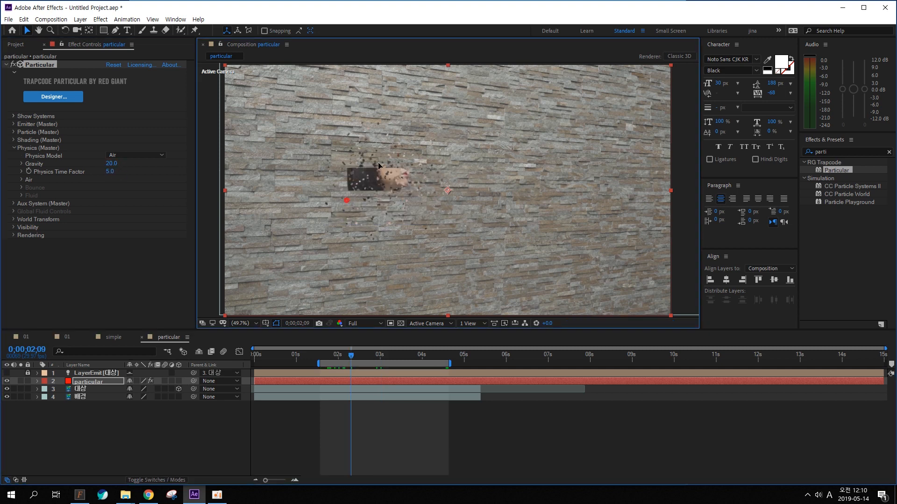
# Step: Try a Physics Time Factor of 0.3, scrub to examine the particles' speed, and undo the change
pyautogui.click(109, 171)
pyautogui.write('0.3')
pyautogui.press('Return')
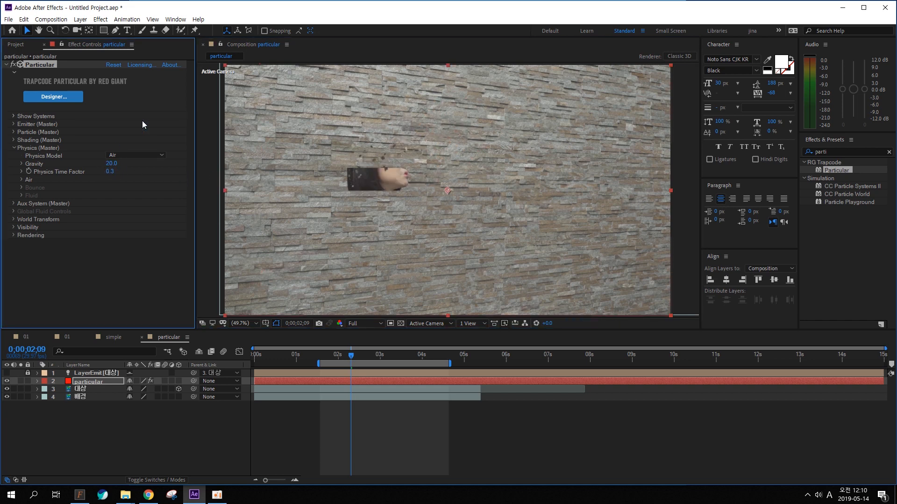
pyautogui.moveTo(350, 356); pyautogui.dragTo(367, 355)
pyautogui.hotkey('ctrl', 'z')
# Step: Set the Physics Time Factor to 3 and scrub the timeline to check the particles' spread
pyautogui.click(110, 172)
pyautogui.write('3')
pyautogui.press('Return')
pyautogui.moveTo(352, 356); pyautogui.dragTo(344, 356)
# Step: Set Wind X to 170 in the Air physics settings and expand the Turbulence Field settings
pyautogui.click(21, 180)
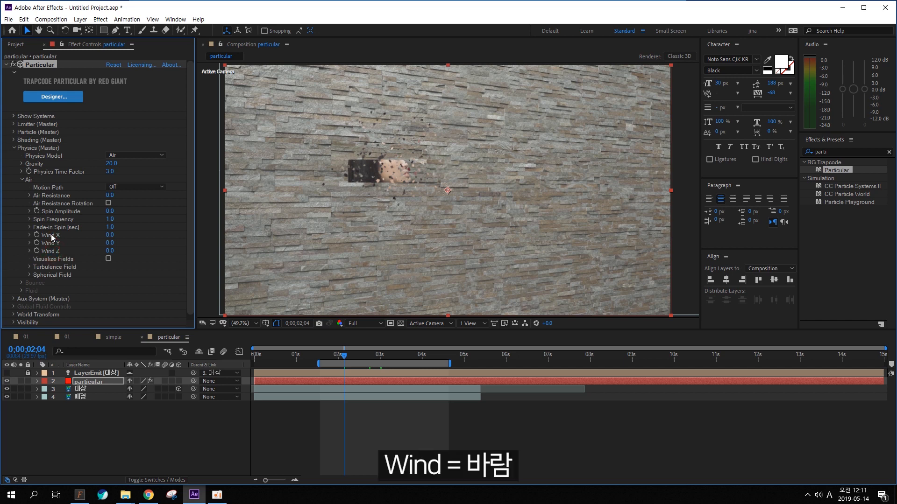
pyautogui.moveTo(107, 235); pyautogui.dragTo(156, 237)
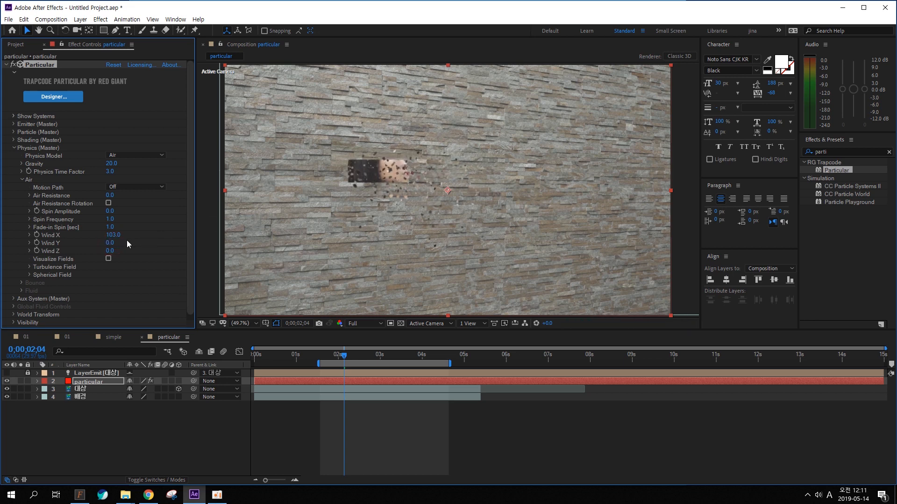
pyautogui.moveTo(112, 235); pyautogui.dragTo(143, 239)
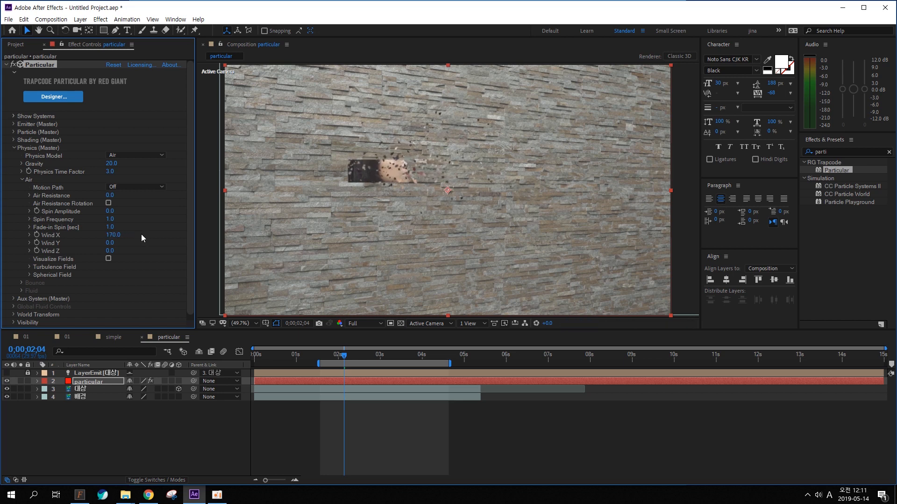
pyautogui.scroll(-1, 56, 269)
pyautogui.click(30, 261)
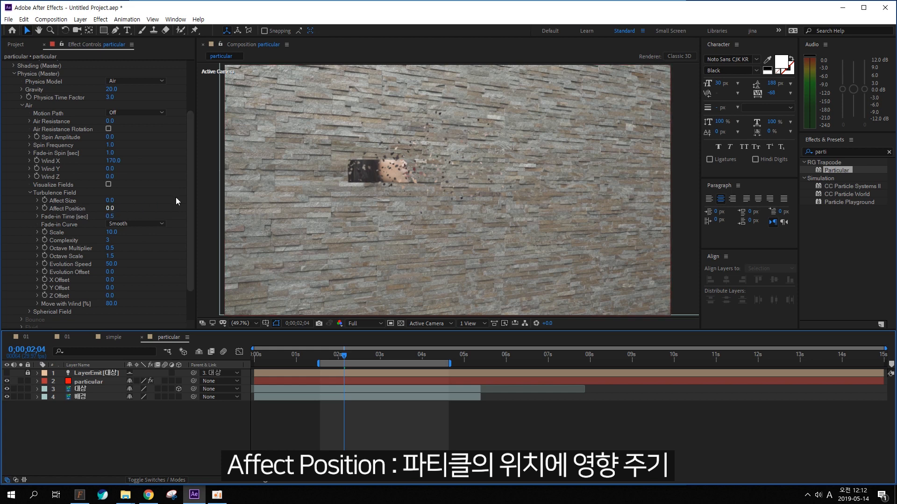
pyautogui.moveTo(126, 165); pyautogui.dragTo(77, 146)
pyautogui.moveTo(101, 89)
pyautogui.mouseDown()
pyautogui.moveTo(157, 82)
pyautogui.moveTo(74, 100)
pyautogui.mouseUp()
pyautogui.press('Escape')
pyautogui.hotkey('ctrl', '2')
pyautogui.moveTo(356, 154)
pyautogui.mouseDown()
pyautogui.moveTo(419, 173)
pyautogui.moveTo(592, 192)
pyautogui.mouseUp()
pyautogui.moveTo(574, 168); pyautogui.dragTo(577, 217)
pyautogui.press('Escape')
# Step: Try a Turbulence Field Affect Position of 214, examine the particles' path, and undo the change
pyautogui.moveTo(111, 209); pyautogui.dragTo(211, 208)
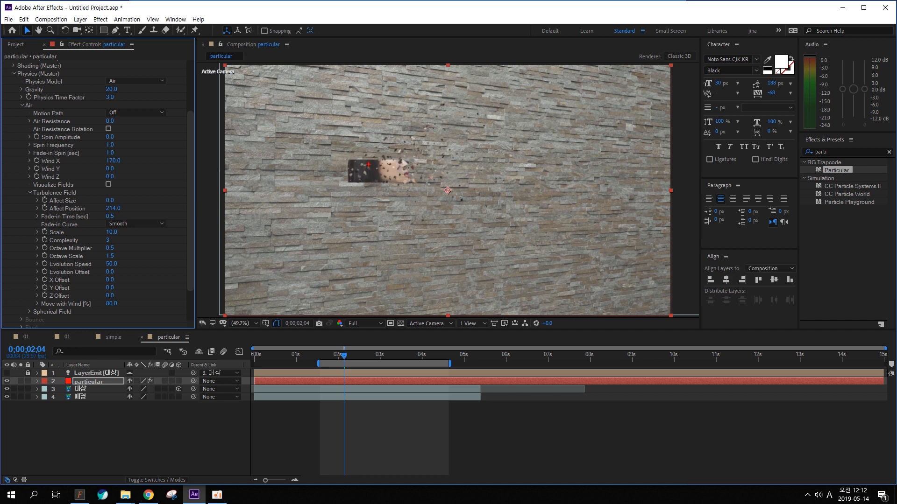
pyautogui.moveTo(364, 164)
pyautogui.mouseDown()
pyautogui.moveTo(399, 148)
pyautogui.moveTo(458, 161)
pyautogui.moveTo(490, 215)
pyautogui.moveTo(560, 159)
pyautogui.moveTo(630, 151)
pyautogui.moveTo(634, 174)
pyautogui.mouseUp()
pyautogui.moveTo(685, 211); pyautogui.dragTo(676, 255)
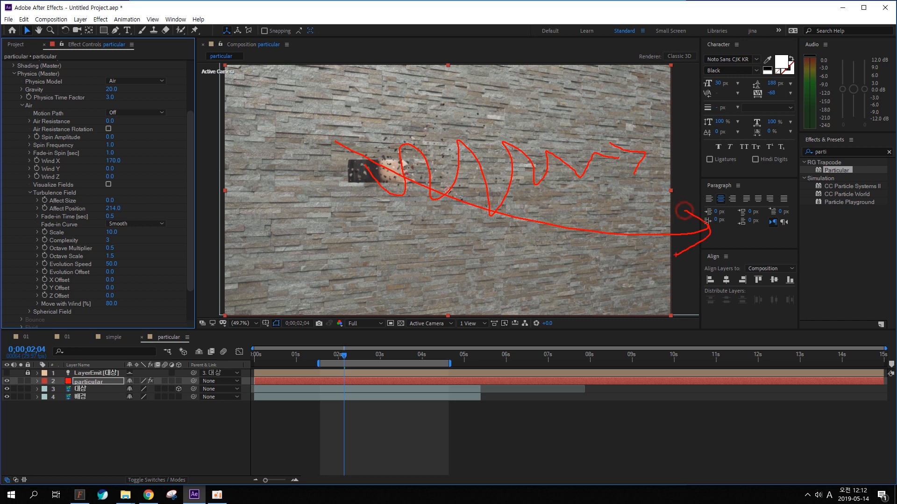
pyautogui.press('Escape')
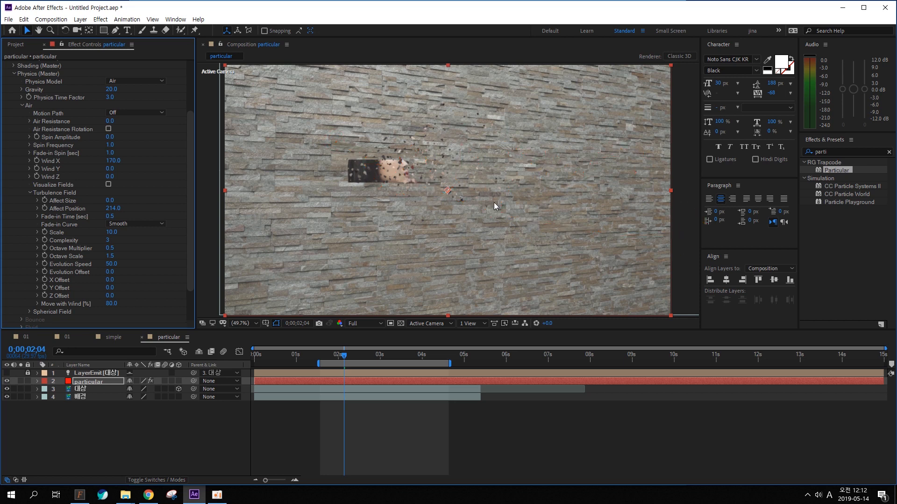
pyautogui.hotkey('ctrl', 'z')
# Step: Set the Turbulence Field's Affect Position to 300 and preview the particular layer alone
pyautogui.click(109, 209)
pyautogui.write('300')
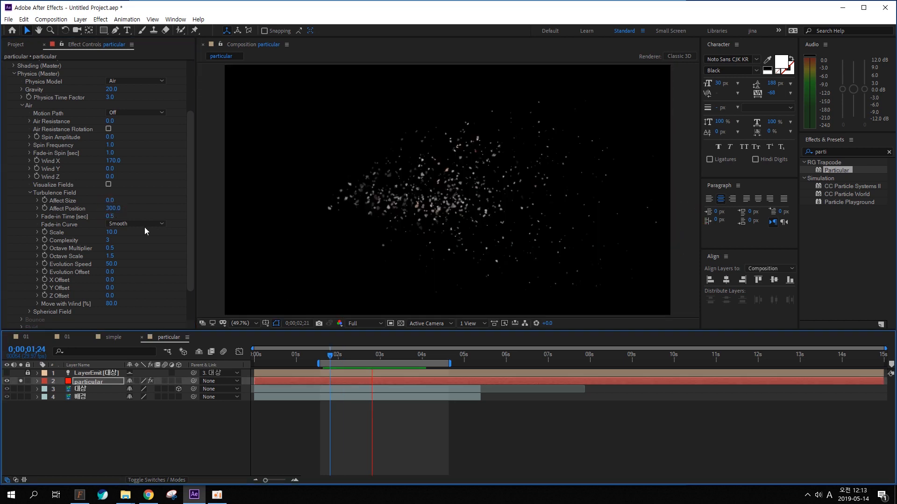
pyautogui.press('Return')
pyautogui.moveTo(360, 357); pyautogui.dragTo(326, 358)
pyautogui.press('space')
pyautogui.press('space')
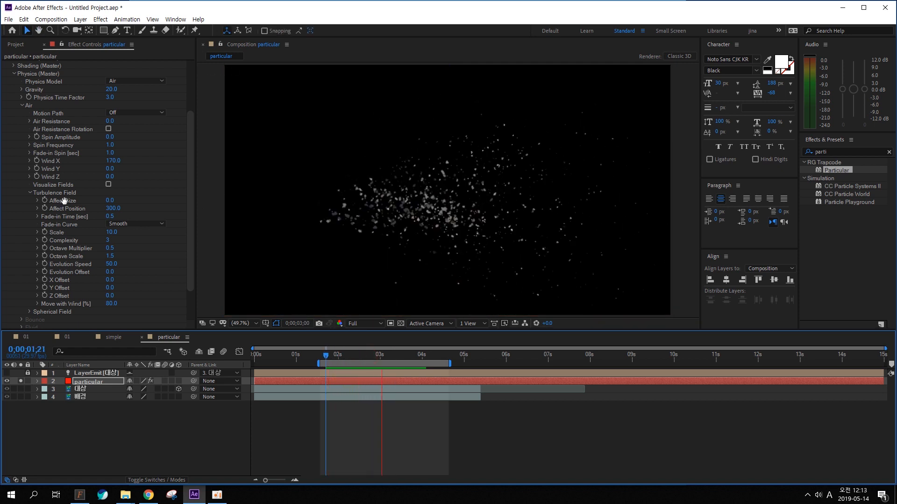
# Step: Set Affect Position to 0 and preview the particles without turbulence for comparison
pyautogui.click(113, 208)
pyautogui.write('0')
pyautogui.press('Return')
pyautogui.press('space')
pyautogui.moveTo(342, 357); pyautogui.dragTo(330, 357)
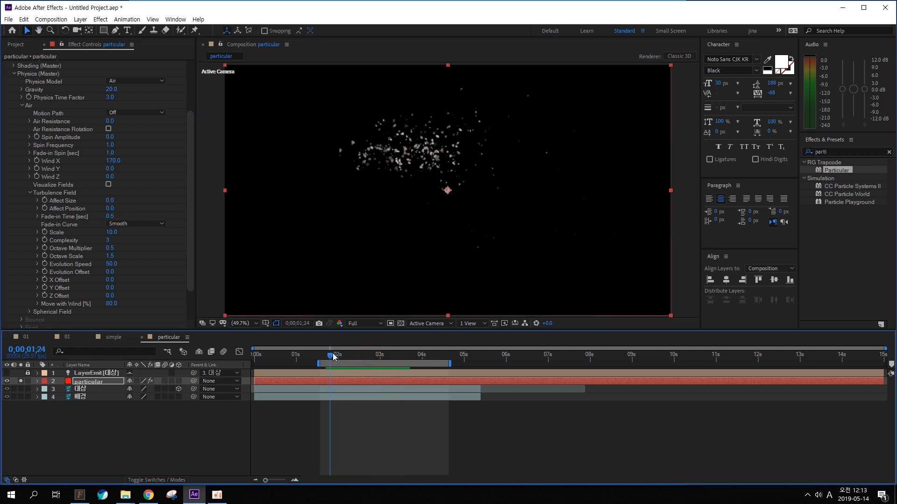
pyautogui.press('space')
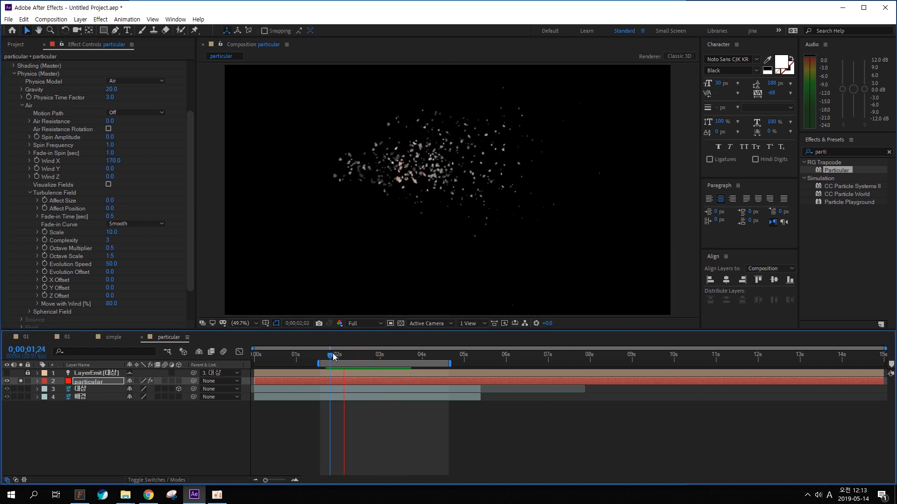
pyautogui.press('space')
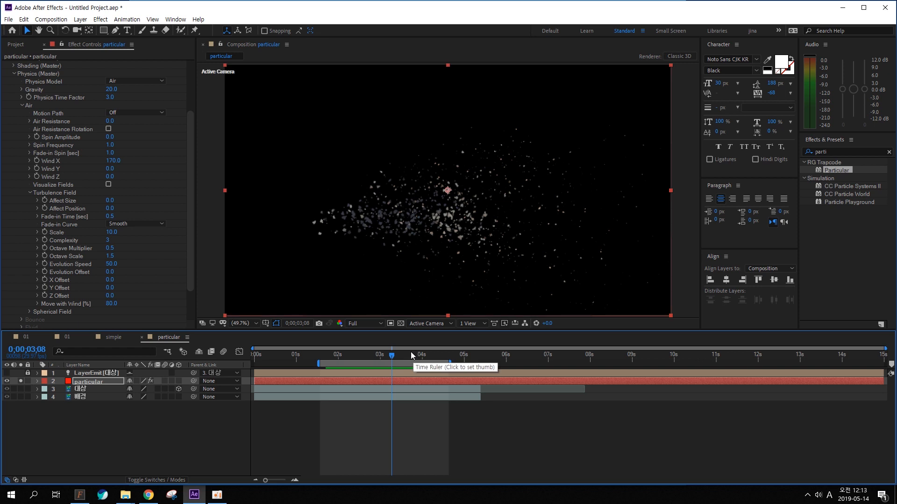
# Step: Set the Turbulence Field's Affect Position to 30 and preview the particles together with the other layers
pyautogui.moveTo(377, 355)
pyautogui.mouseDown()
pyautogui.moveTo(346, 357)
pyautogui.moveTo(365, 357)
pyautogui.mouseUp()
pyautogui.click(109, 208)
pyautogui.write('30')
pyautogui.press('Return')
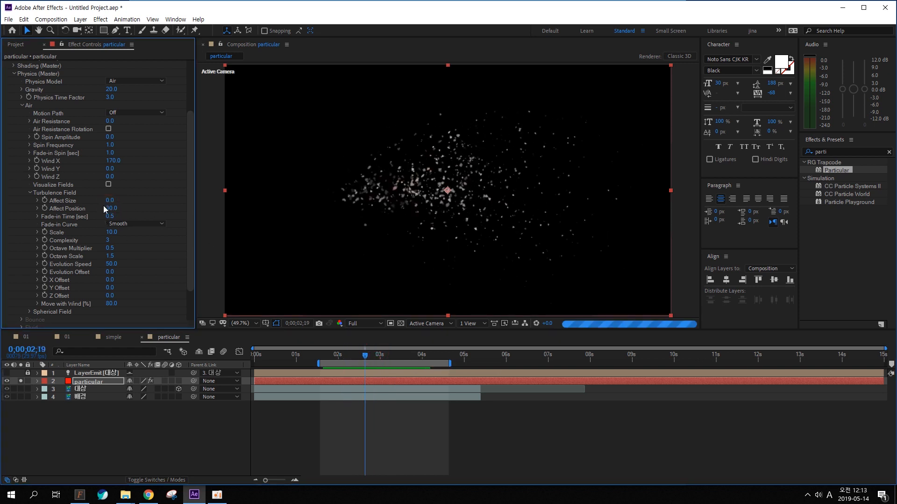
pyautogui.click(368, 355)
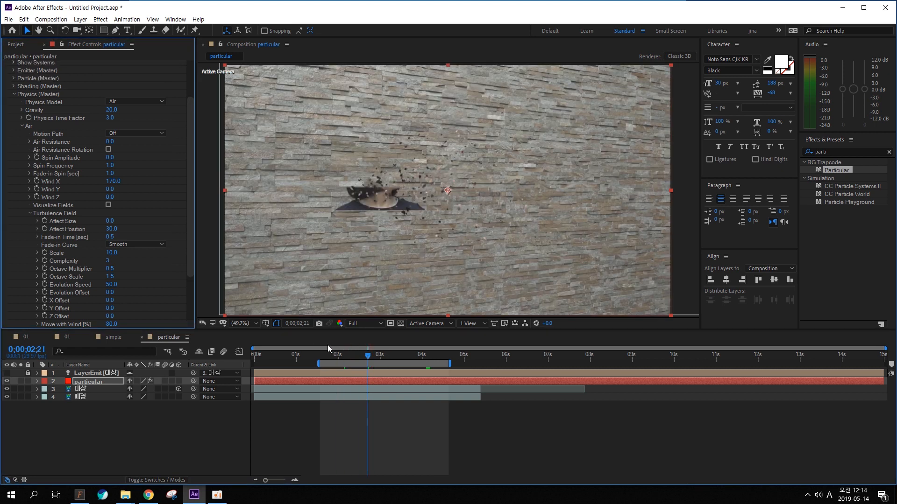
pyautogui.moveTo(347, 357); pyautogui.dragTo(327, 358)
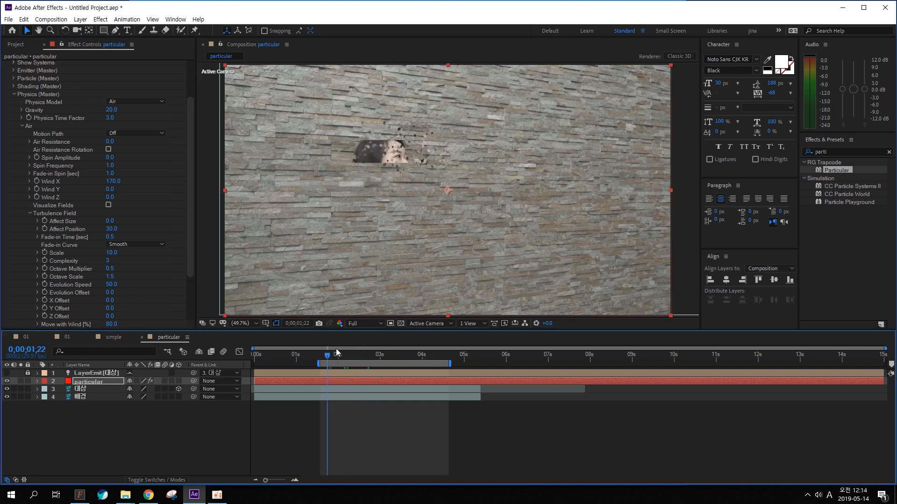
pyautogui.press('space')
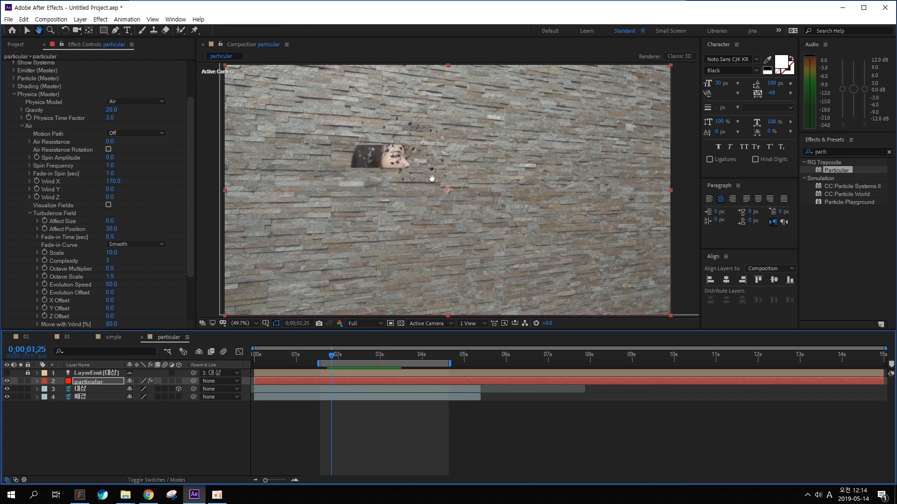
pyautogui.press('space')
pyautogui.press('space')
pyautogui.press('space')
# Step: Set the Physics Time Factor to 1.5
pyautogui.moveTo(191, 179); pyautogui.dragTo(190, 165)
pyautogui.click(111, 139)
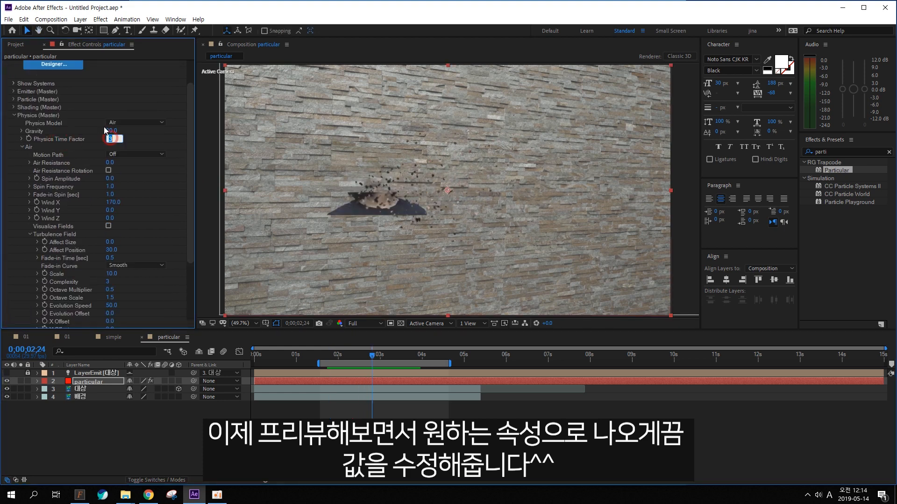
pyautogui.write('1.5')
pyautogui.press('Return')
# Step: Set the Mask Feather of Mask 2 on the 대상 layer to 50 pixels
pyautogui.click(89, 382)
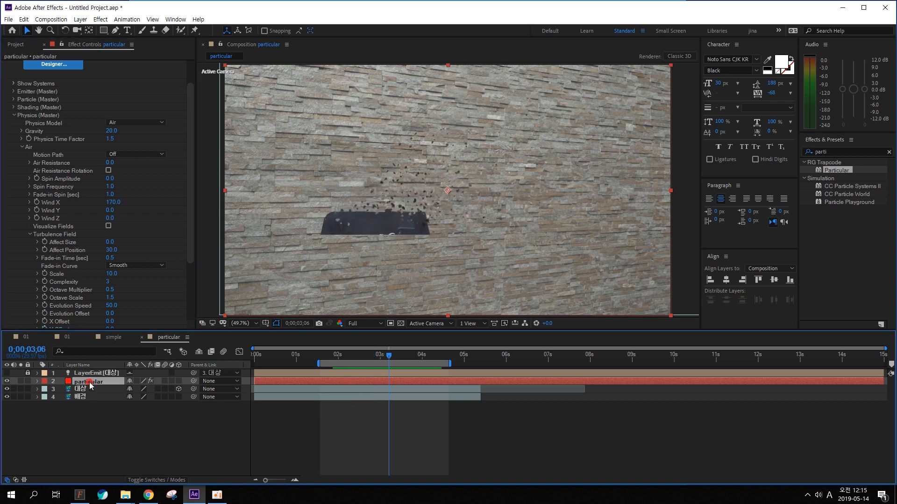
pyautogui.click(80, 389)
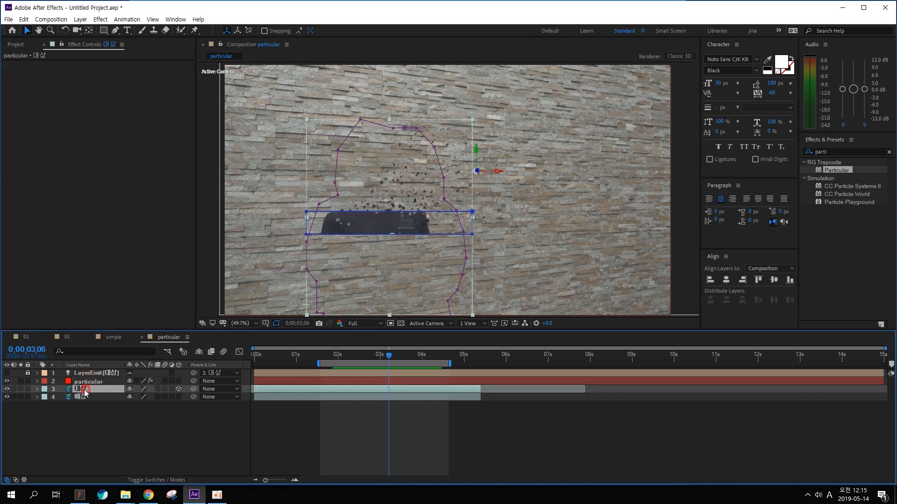
pyautogui.click(37, 389)
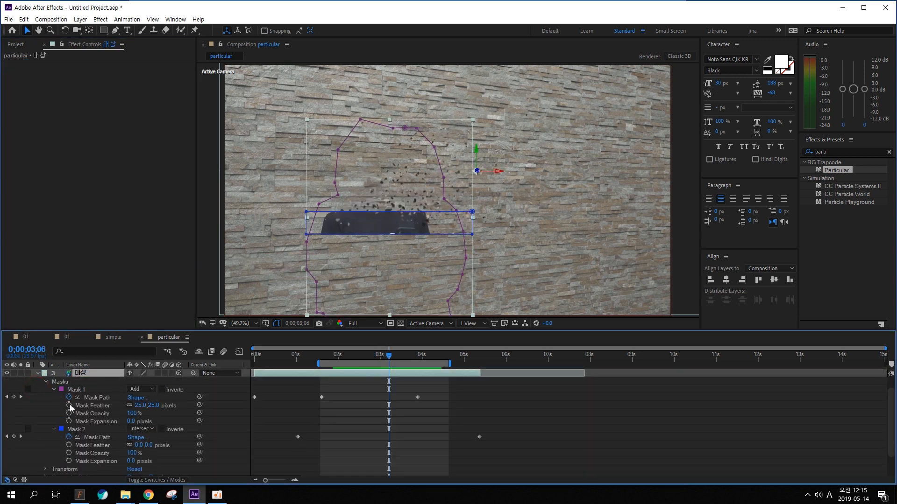
pyautogui.click(77, 429)
pyautogui.click(139, 445)
pyautogui.write('50')
pyautogui.press('Return')
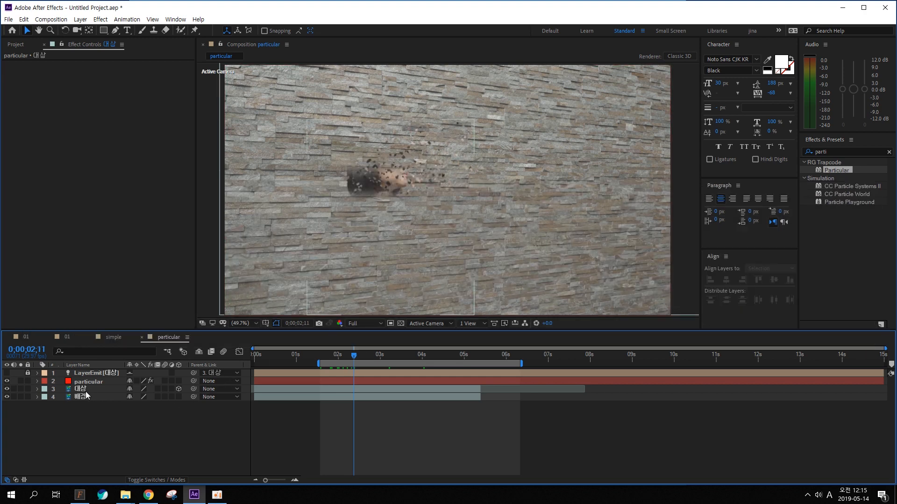
# Step: Duplicate the 대상 layer and move the copy directly below the original in the layer stack
pyautogui.click(86, 390)
pyautogui.hotkey('ctrl', 'd')
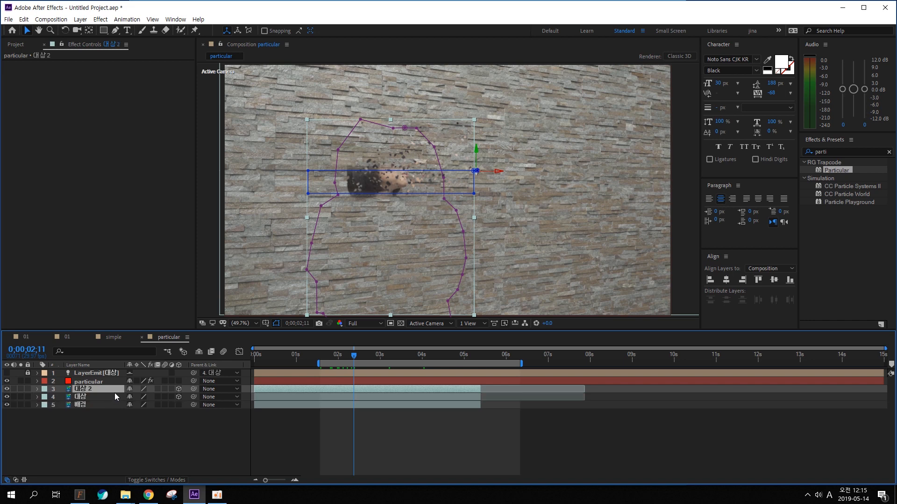
pyautogui.click(97, 381)
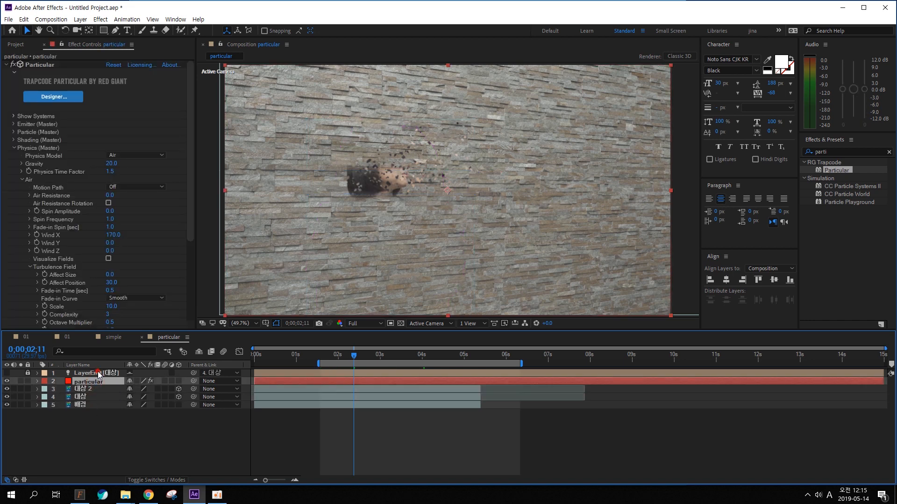
pyautogui.click(102, 375)
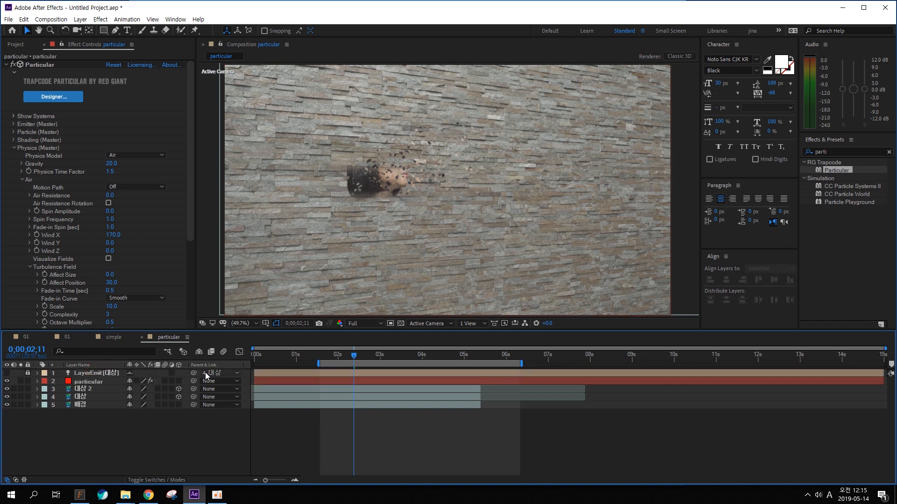
pyautogui.click(89, 397)
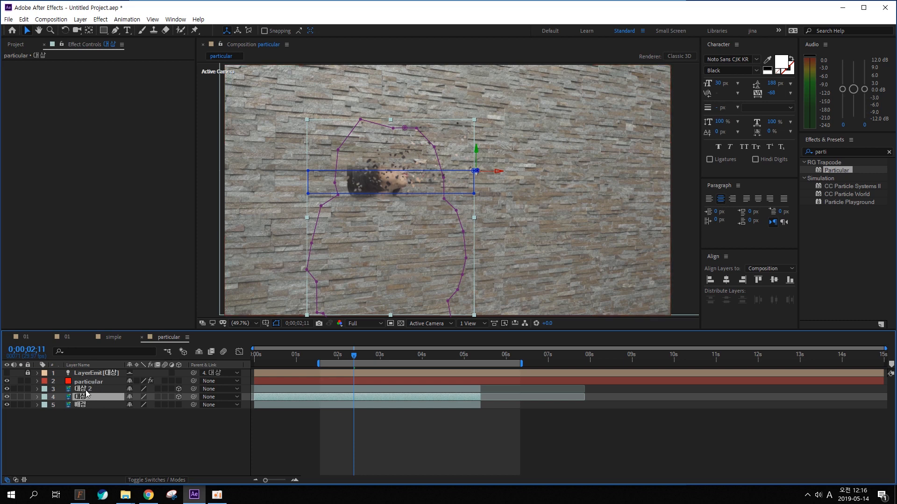
pyautogui.click(86, 391)
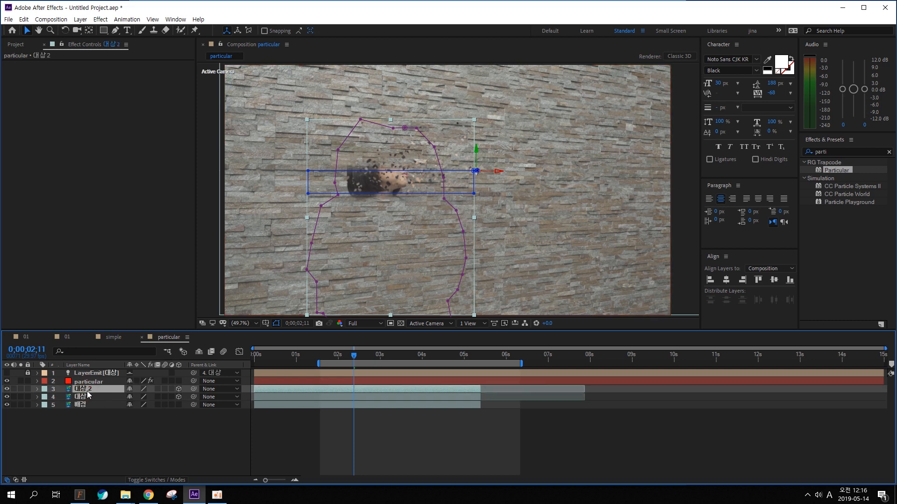
pyautogui.moveTo(88, 393); pyautogui.dragTo(92, 403)
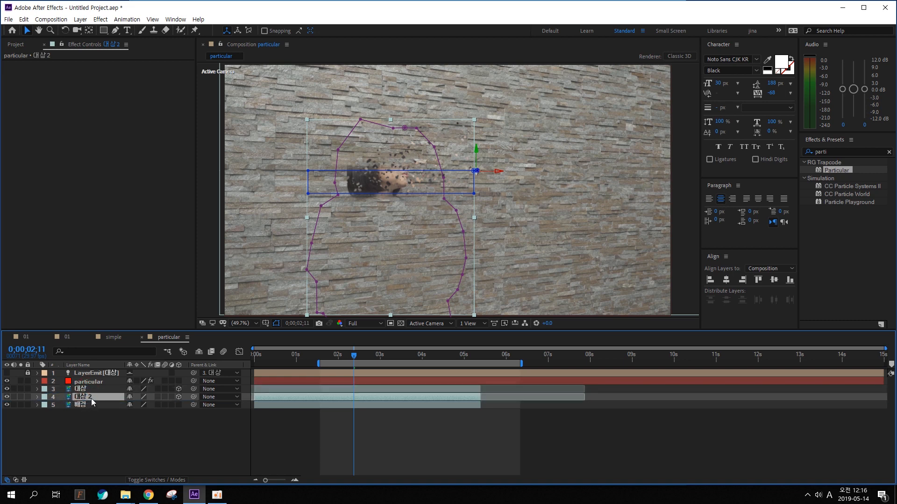
# Step: On the 대상 2 layer, stretch Mask 2's lower edge below the woman's outline at the 0;00;01;01 Mask Path keyframe
pyautogui.press('m')
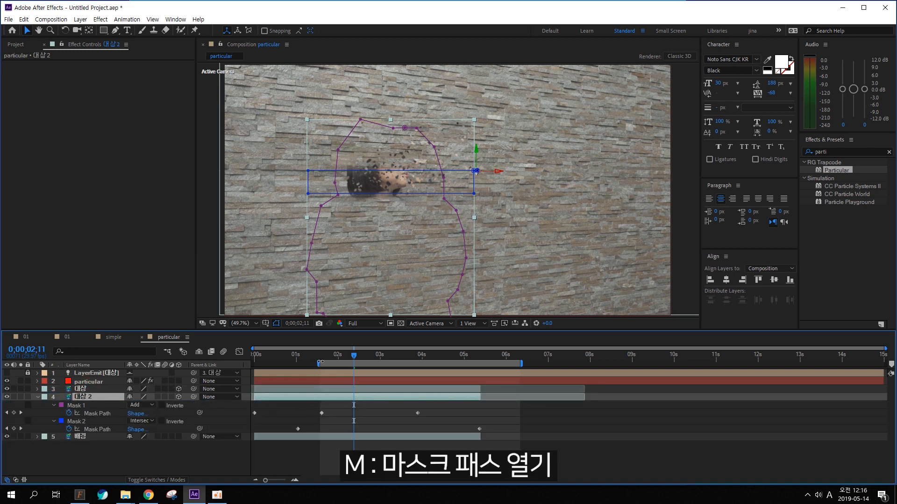
pyautogui.moveTo(353, 356); pyautogui.dragTo(288, 369)
pyautogui.moveTo(110, 423); pyautogui.dragTo(108, 438)
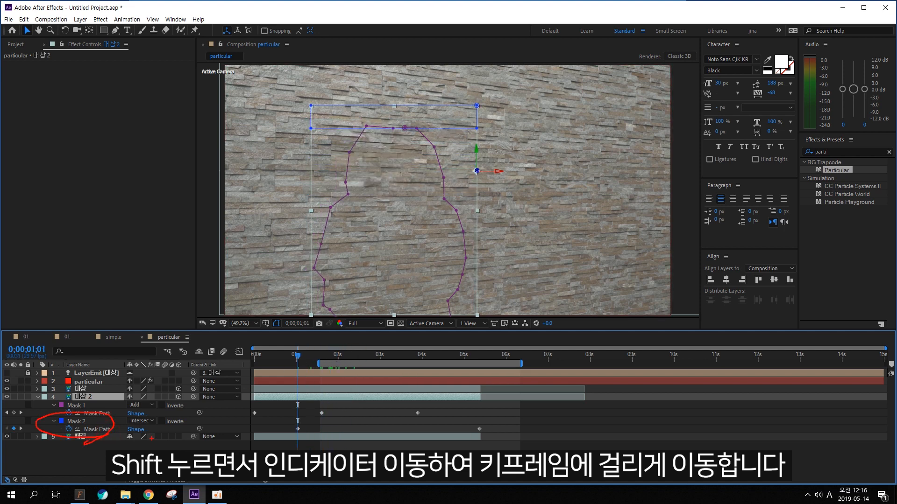
pyautogui.moveTo(305, 440); pyautogui.dragTo(301, 442)
pyautogui.press('Escape')
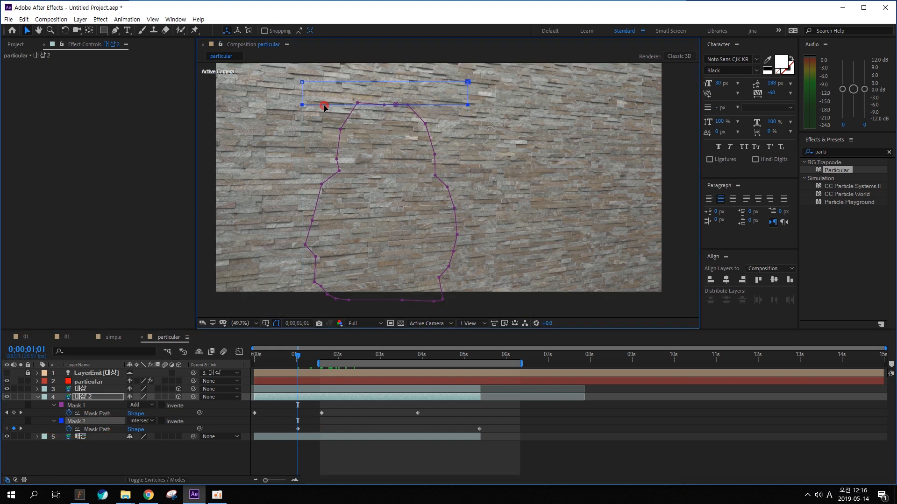
pyautogui.doubleClick(324, 106)
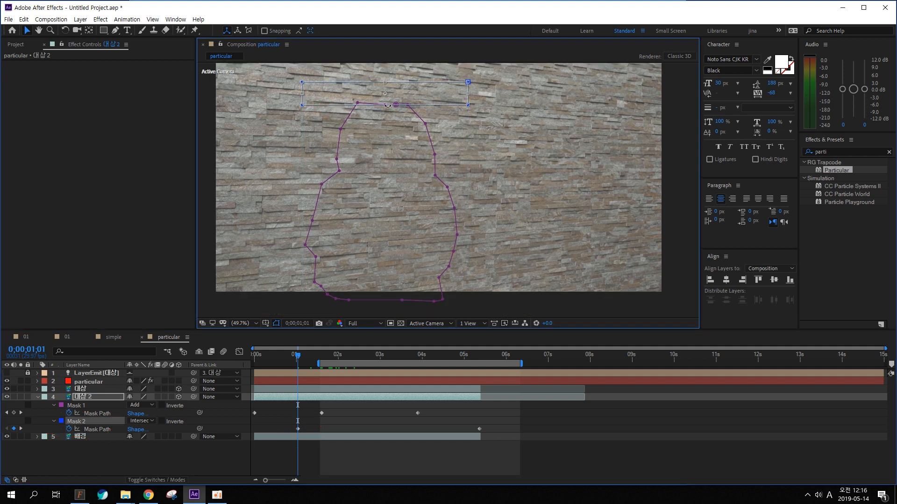
pyautogui.moveTo(385, 105); pyautogui.dragTo(405, 311)
# Step: Check Mask 2 at its 0;00;05;11 keyframe and preview the animation from the start
pyautogui.moveTo(298, 356); pyautogui.dragTo(462, 363)
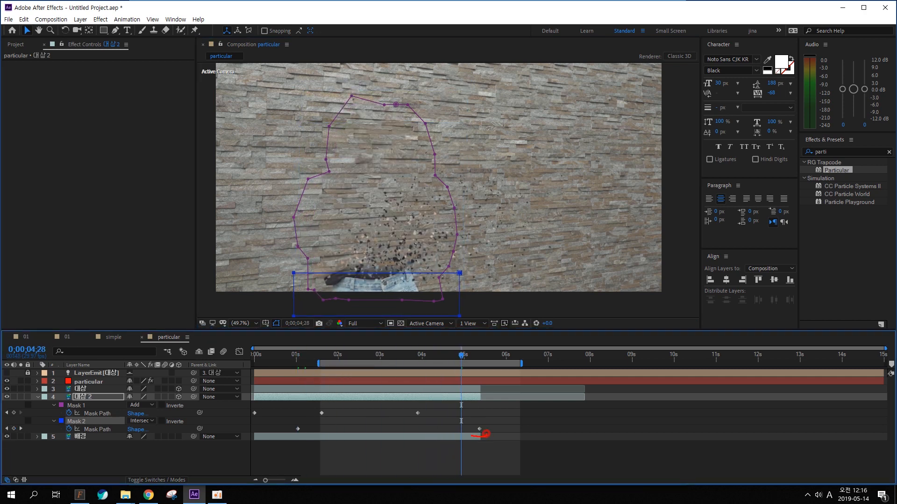
pyautogui.moveTo(462, 357)
pyautogui.mouseDown()
pyautogui.moveTo(290, 358)
pyautogui.moveTo(478, 362)
pyautogui.mouseUp()
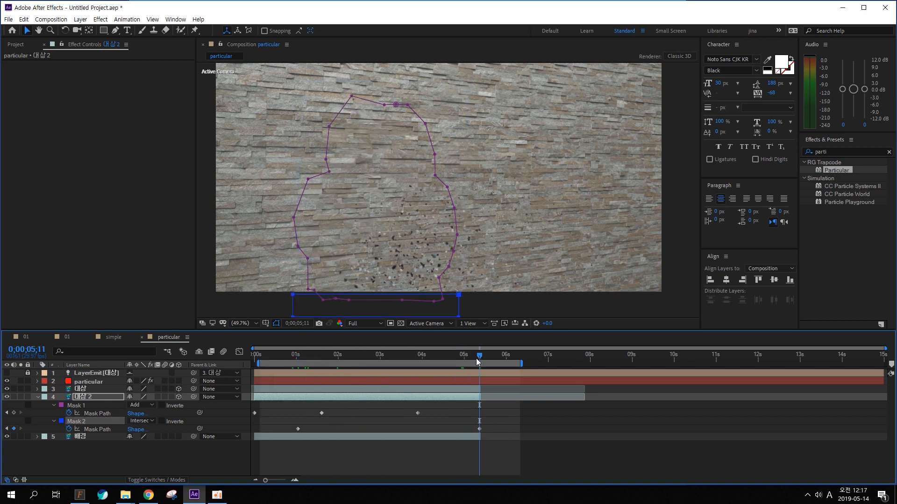
pyautogui.press('space')
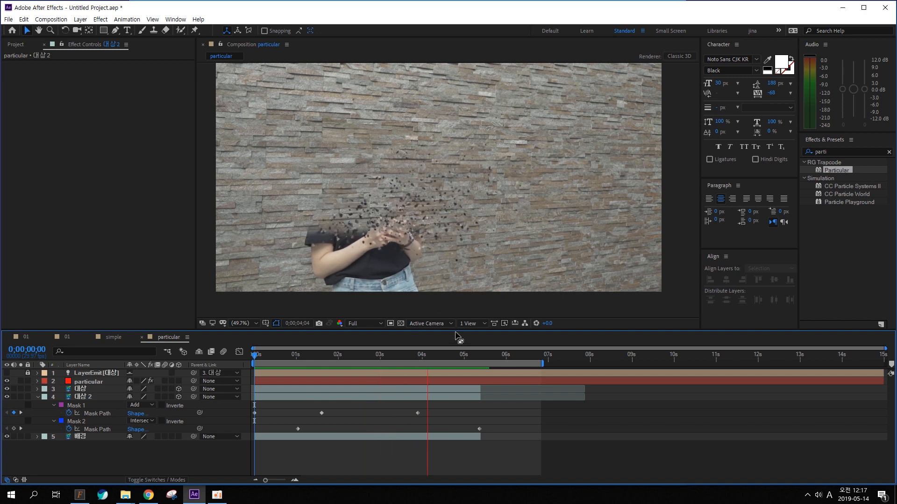
# Step: Stop the preview and set the Emitter's Particles/sec to 30000 in the Particular effect on the particular layer
pyautogui.press('space')
pyautogui.moveTo(463, 359); pyautogui.dragTo(432, 360)
pyautogui.click(89, 382)
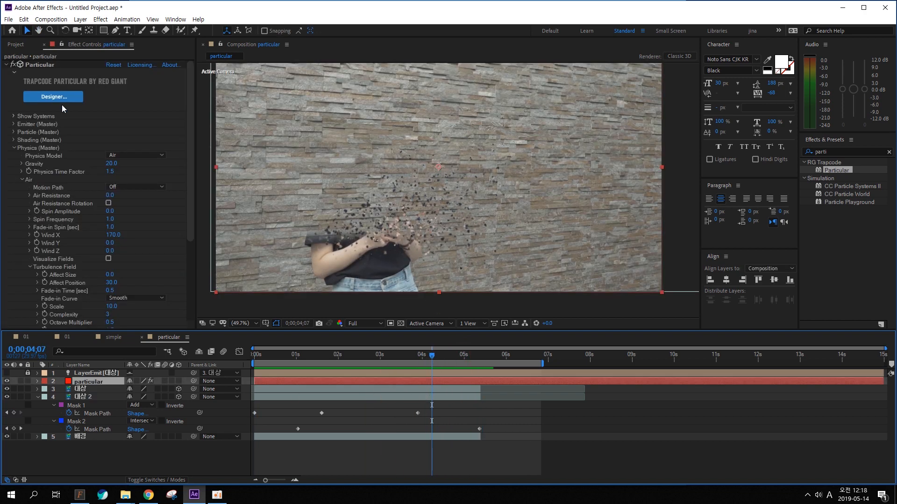
pyautogui.click(14, 125)
pyautogui.click(116, 126)
pyautogui.write('30000')
pyautogui.press('Return')
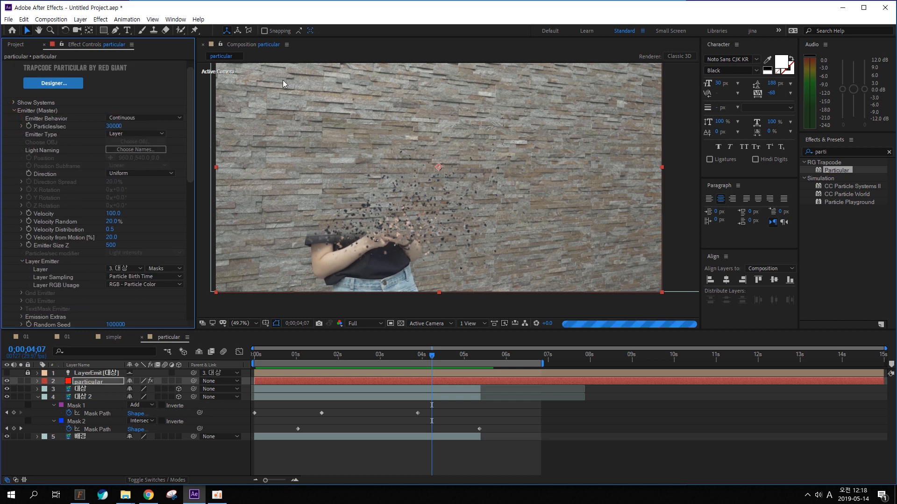
pyautogui.moveTo(378, 222); pyautogui.dragTo(485, 173)
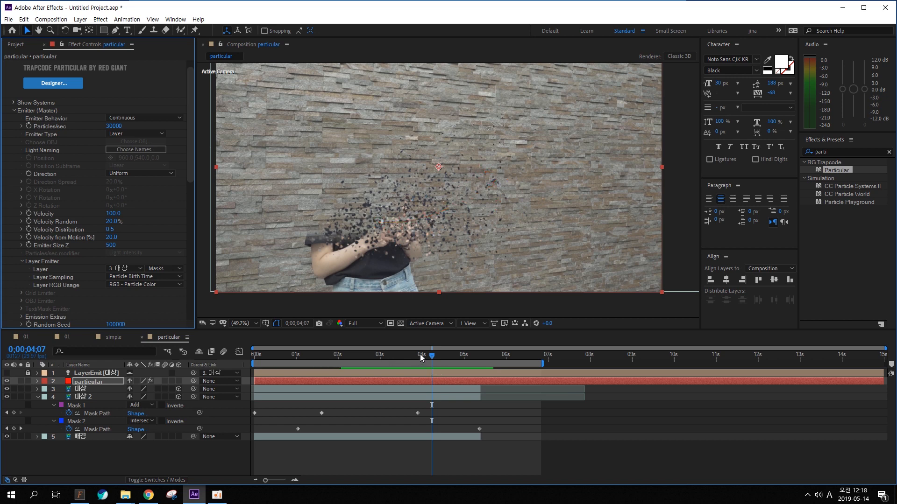
# Step: Check the particle scatter along the timeline and review Particular's Emitter and Physics settings
pyautogui.moveTo(437, 356); pyautogui.dragTo(474, 357)
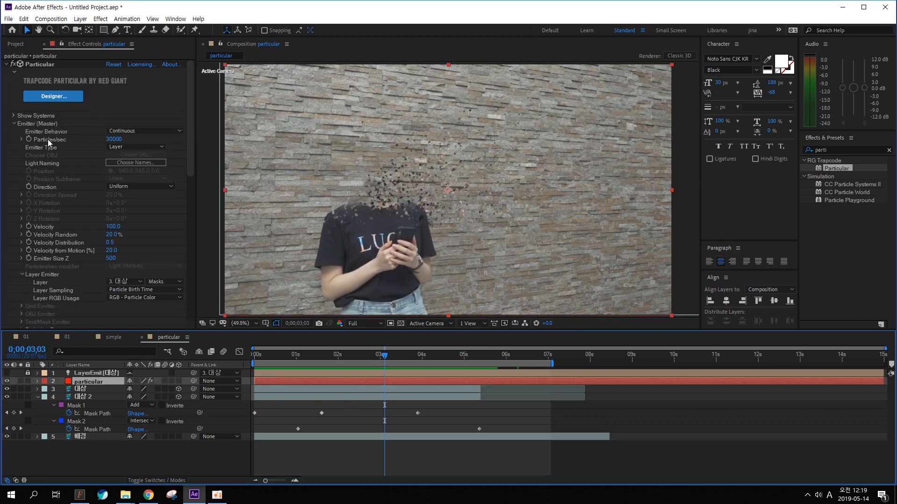
pyautogui.moveTo(187, 122); pyautogui.dragTo(195, 237)
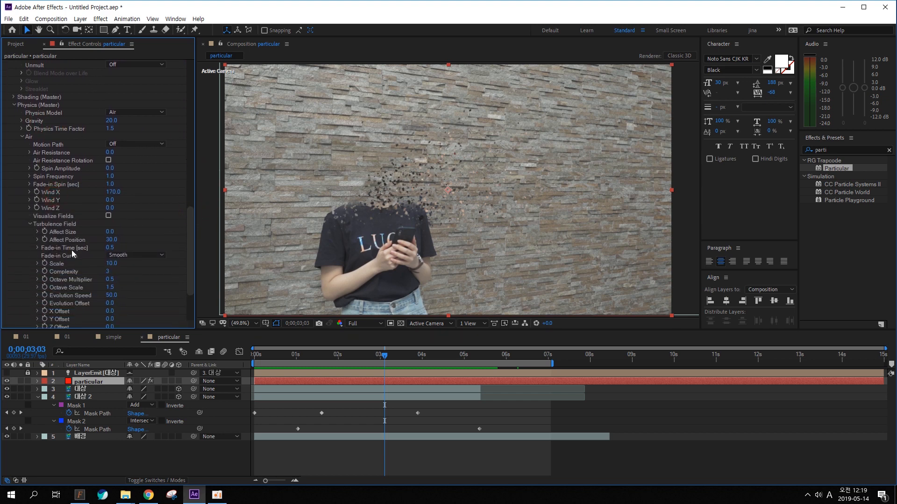
pyautogui.moveTo(191, 226); pyautogui.dragTo(195, 48)
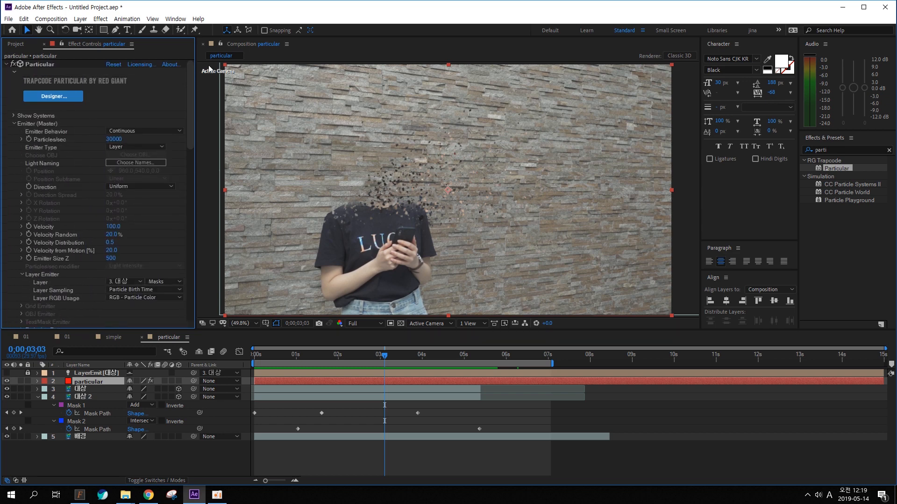